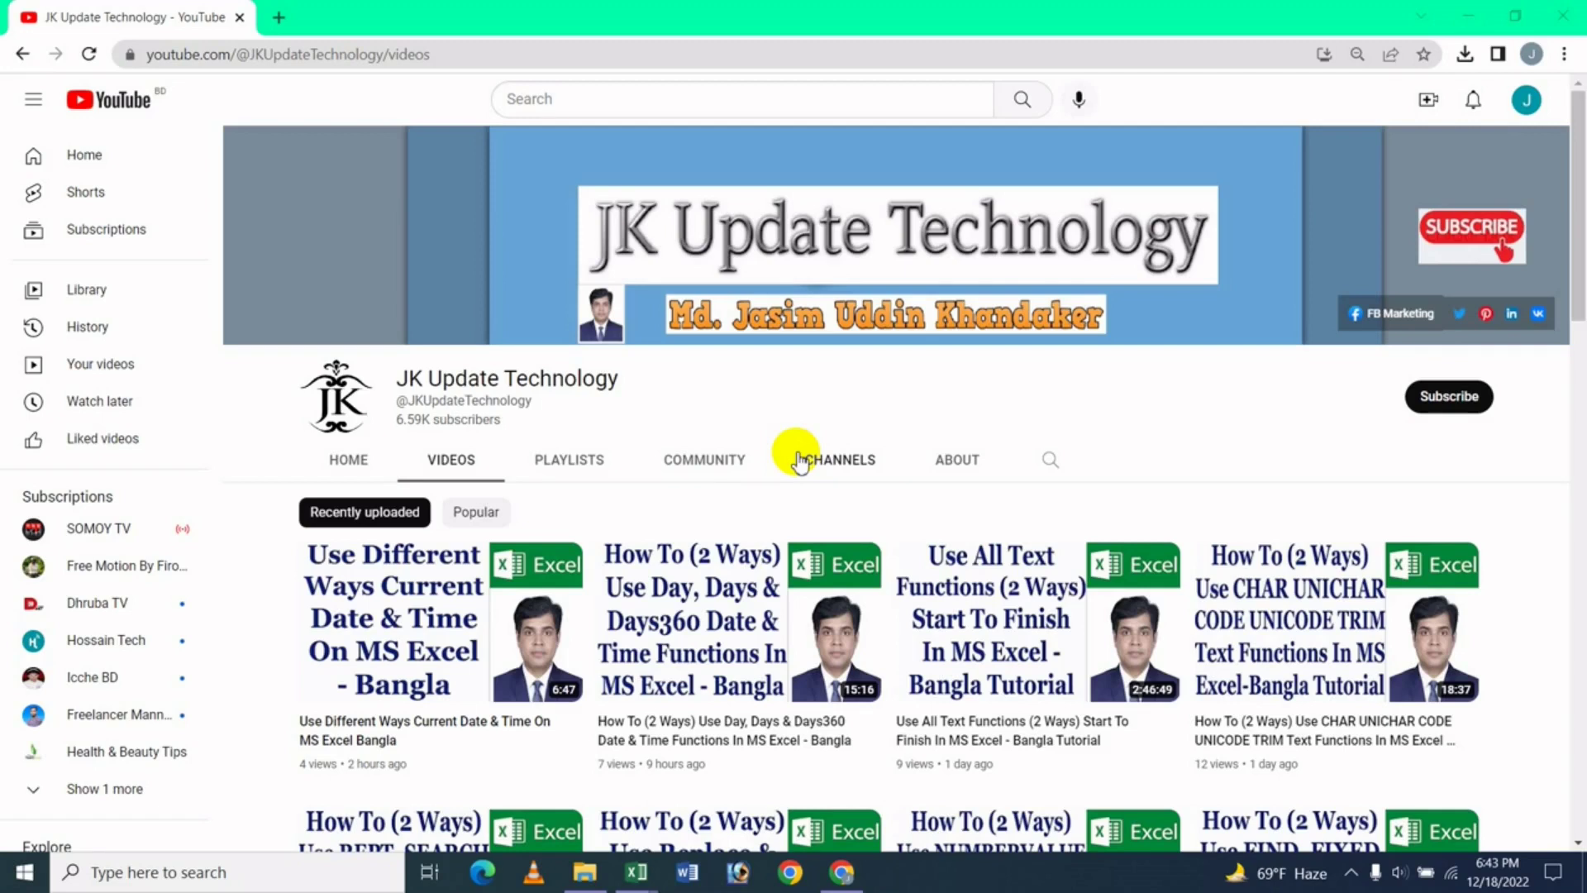
# - Switch from Chrome's YouTube channel page to the Excel workbook Book2
pyautogui.click(636, 872)
pyautogui.click(704, 808)
pyautogui.click(514, 543)
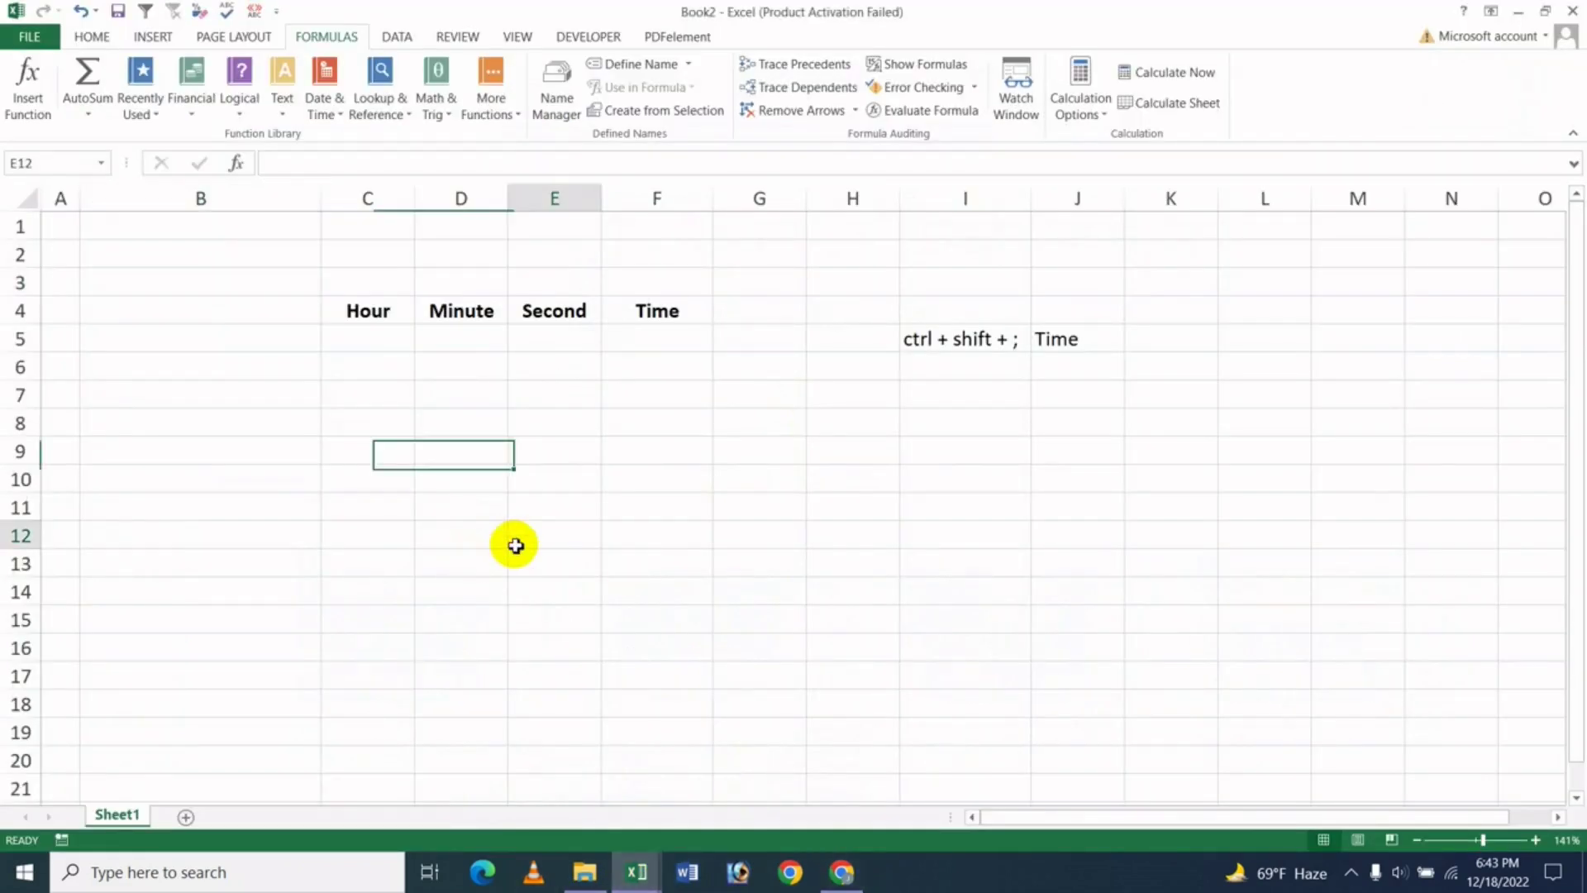
pyautogui.click(436, 543)
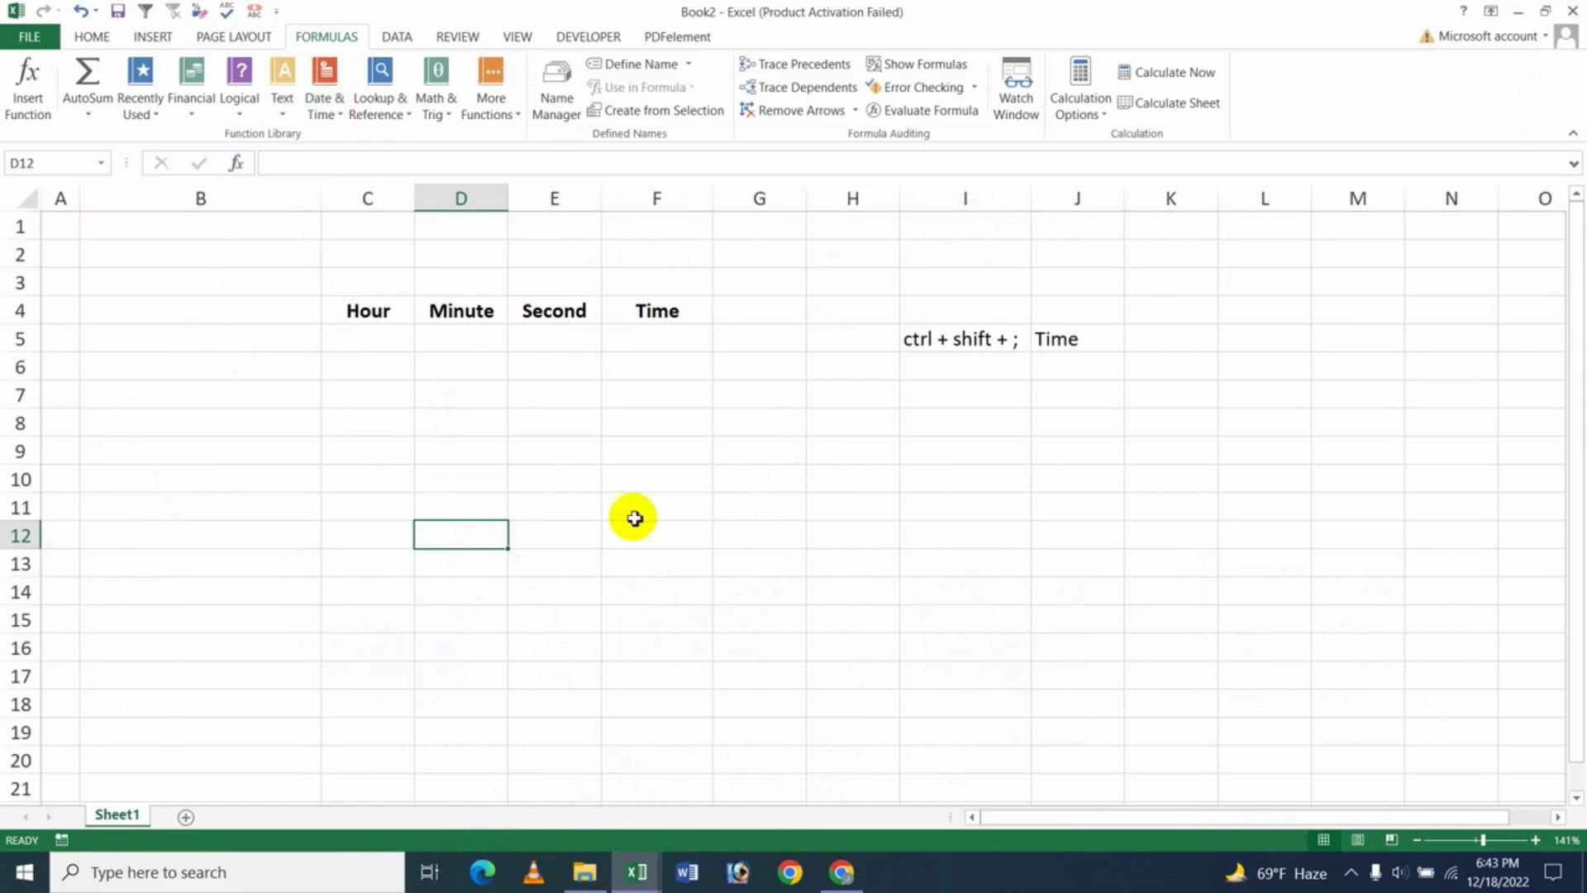
pyautogui.click(419, 430)
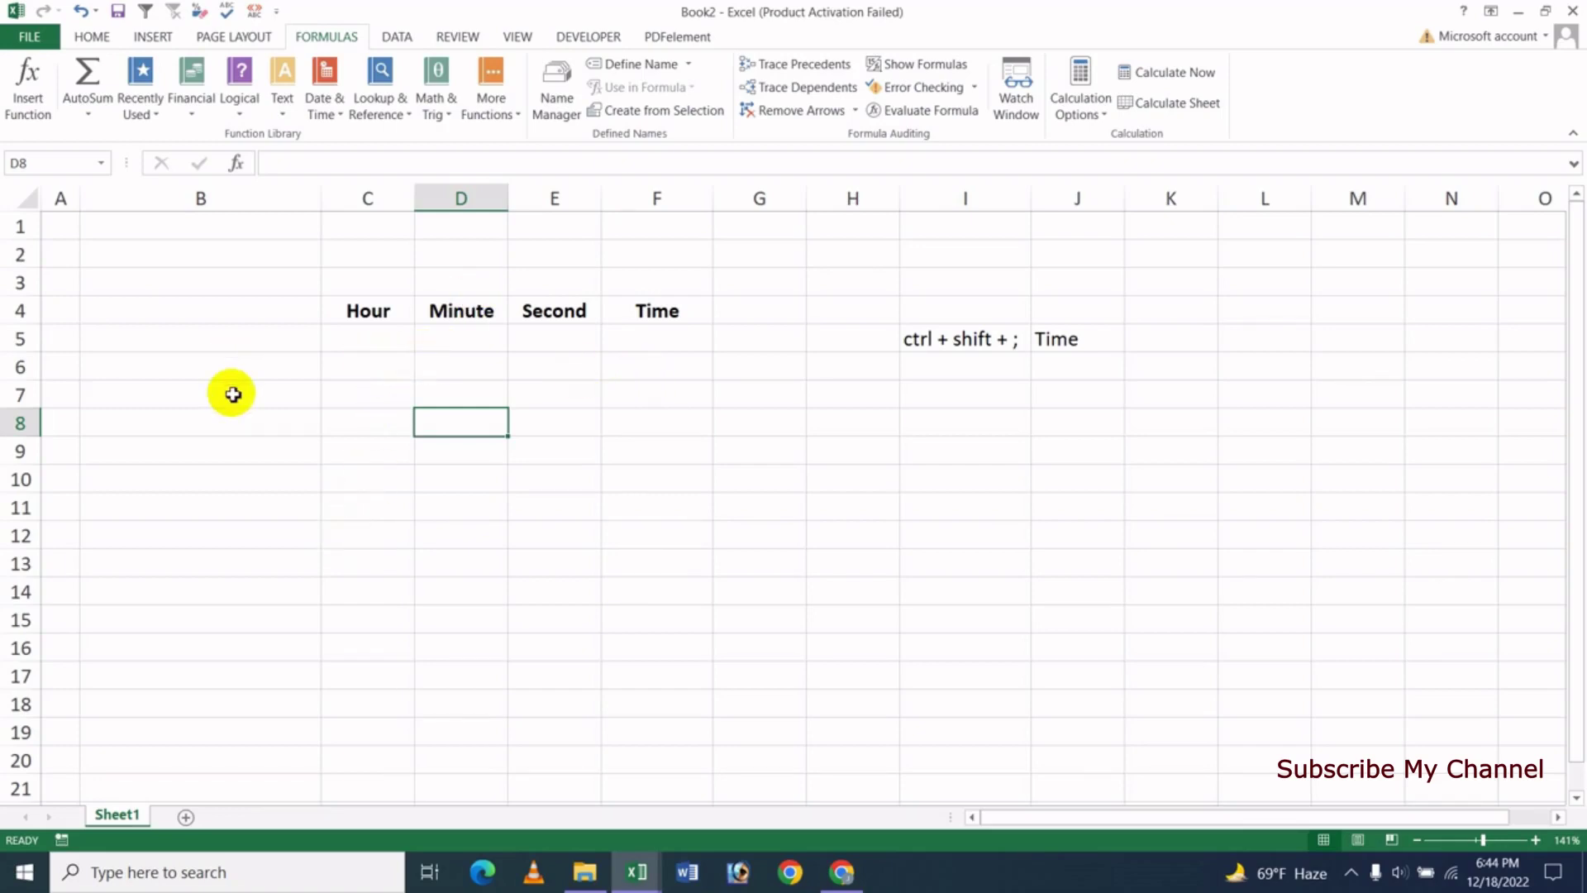
pyautogui.click(204, 327)
pyautogui.click(219, 315)
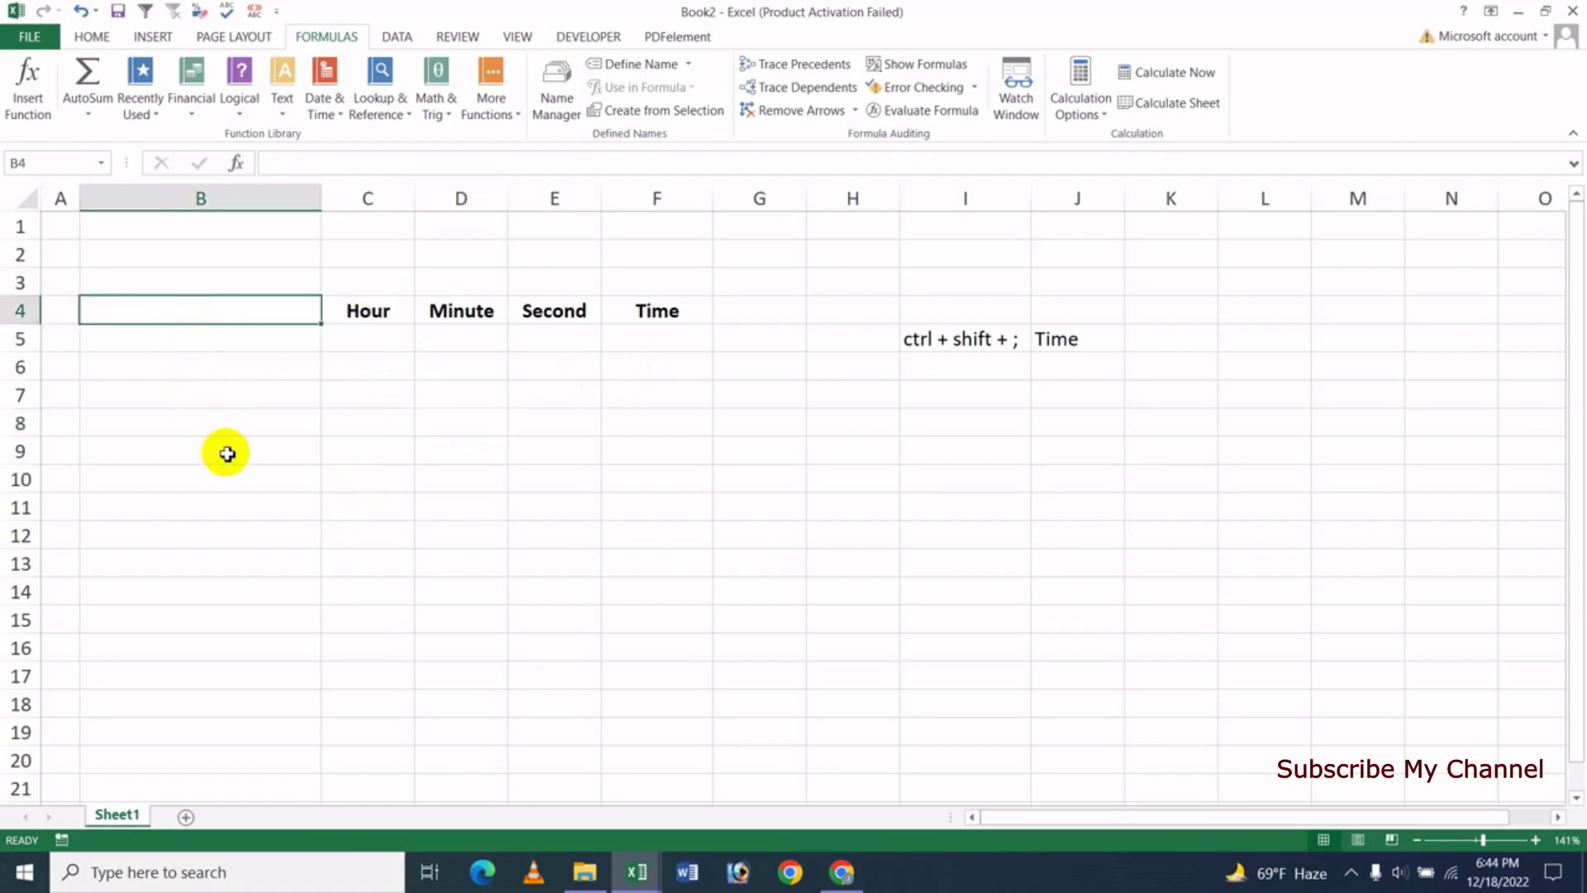
# - Enter =NOW() in B4 to show the current date and time
pyautogui.write('=now')
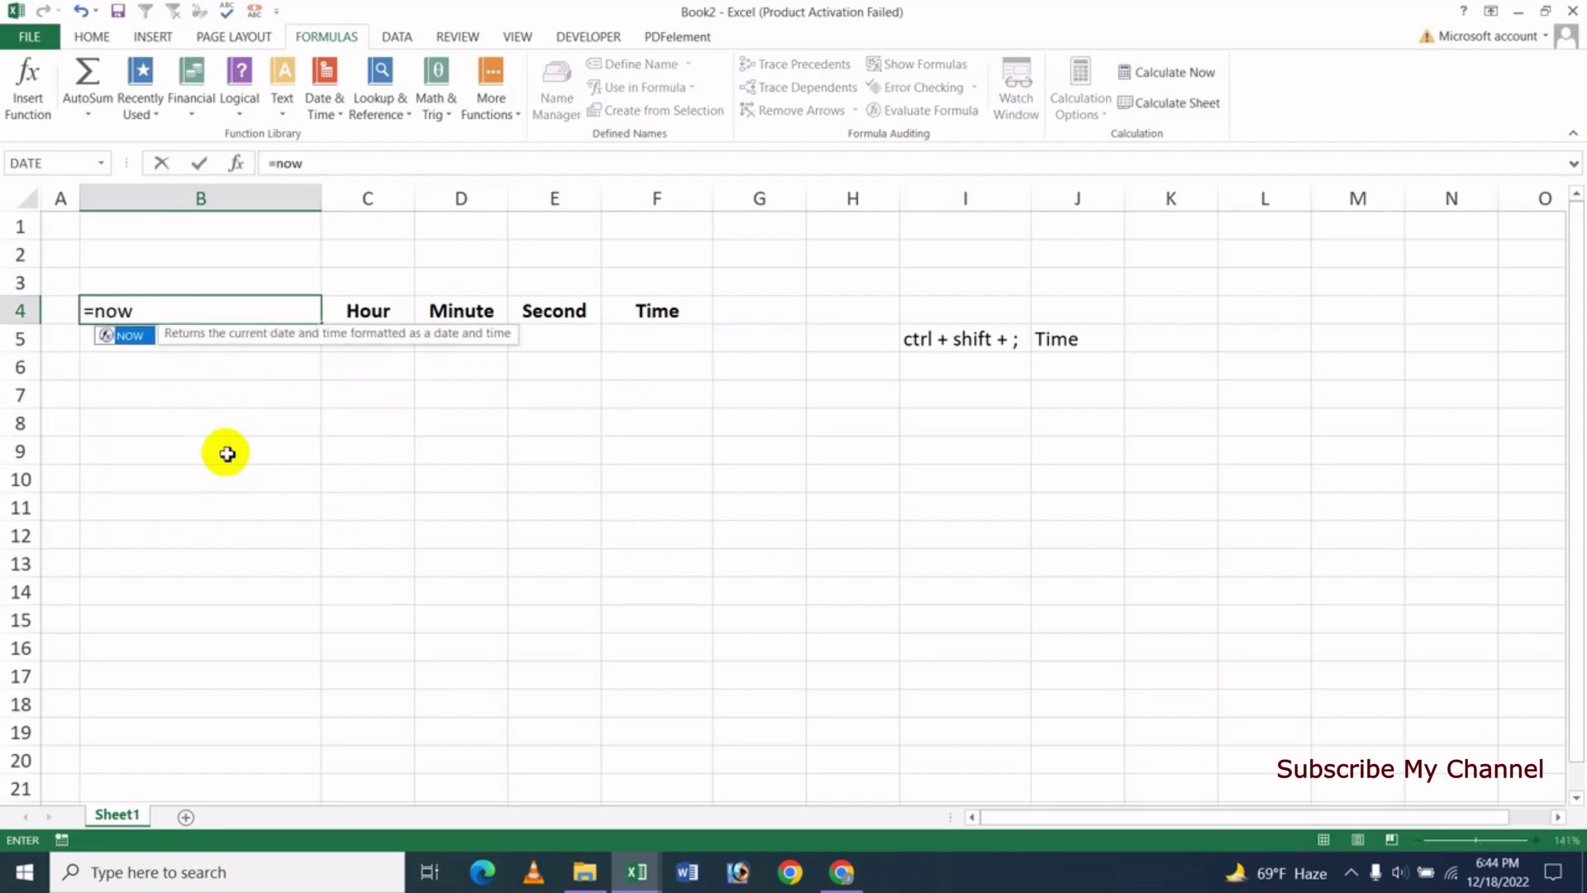
pyautogui.press('Tab')
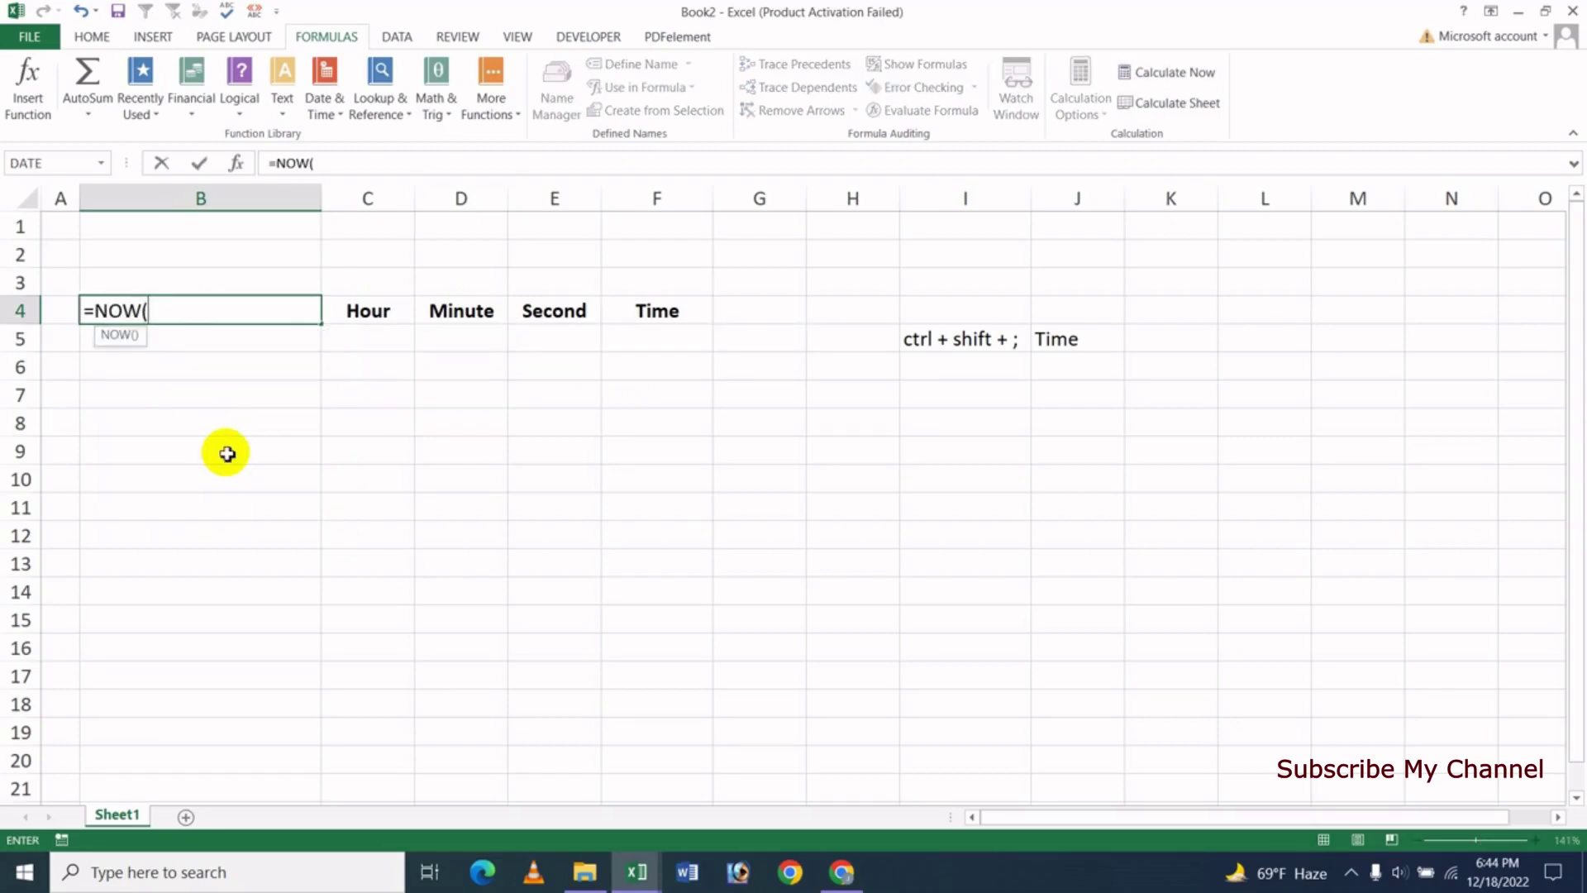
pyautogui.press('Return')
pyautogui.press('Up')
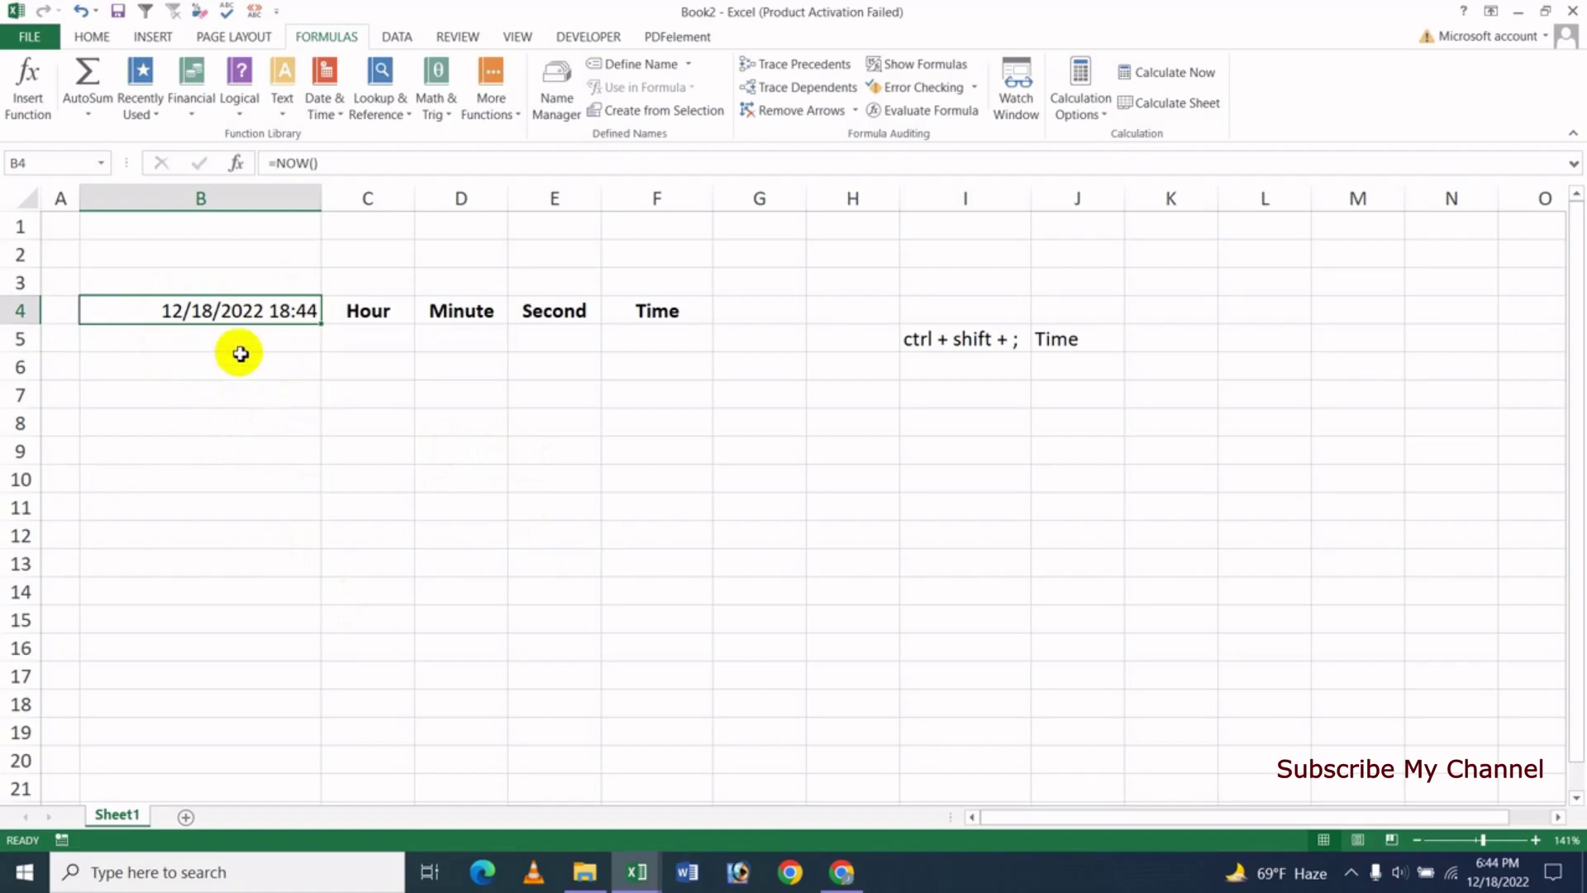
# - Insert the current time, 6:44 PM, into B5 with Ctrl+Shift+;
pyautogui.click(230, 345)
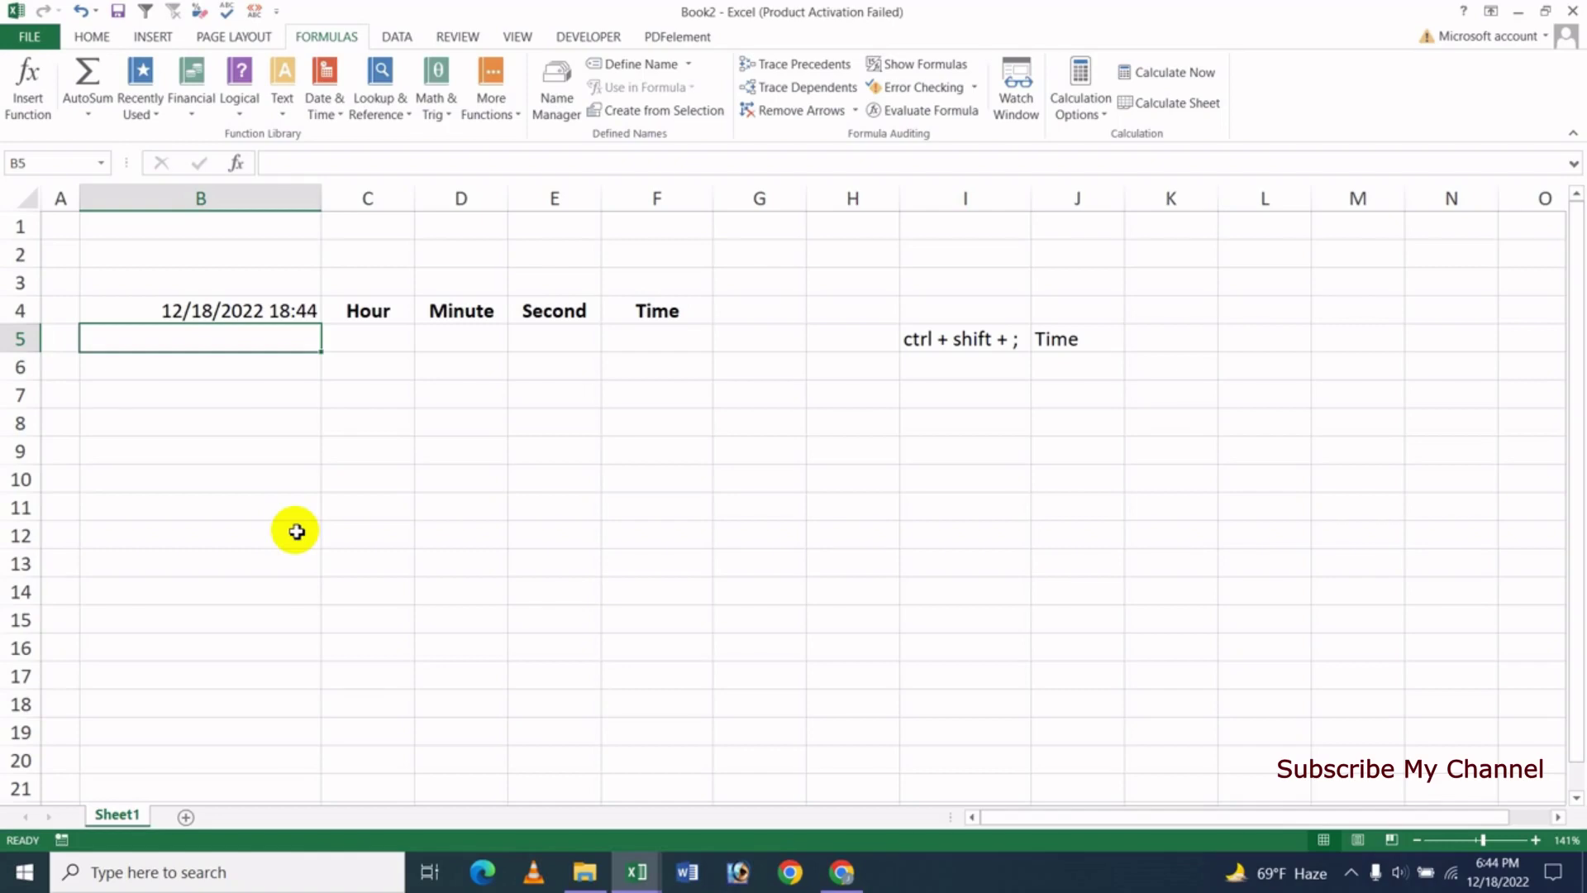
pyautogui.hotkey('ctrl', 'shift', ';')
pyautogui.press('Return')
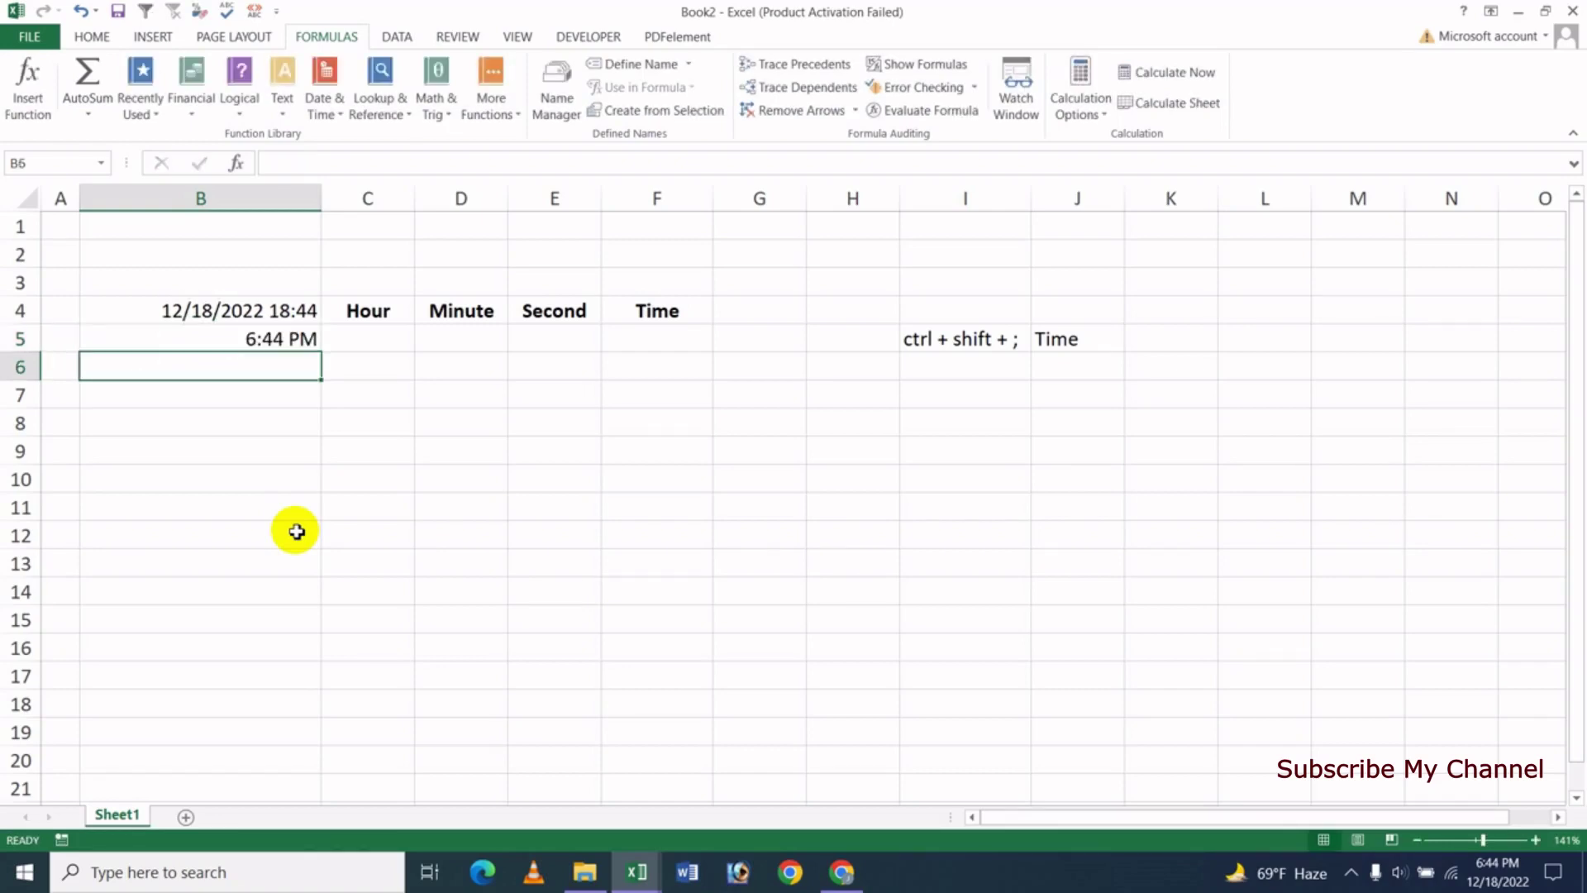
pyautogui.press('Up')
pyautogui.press('Down')
pyautogui.press('Up')
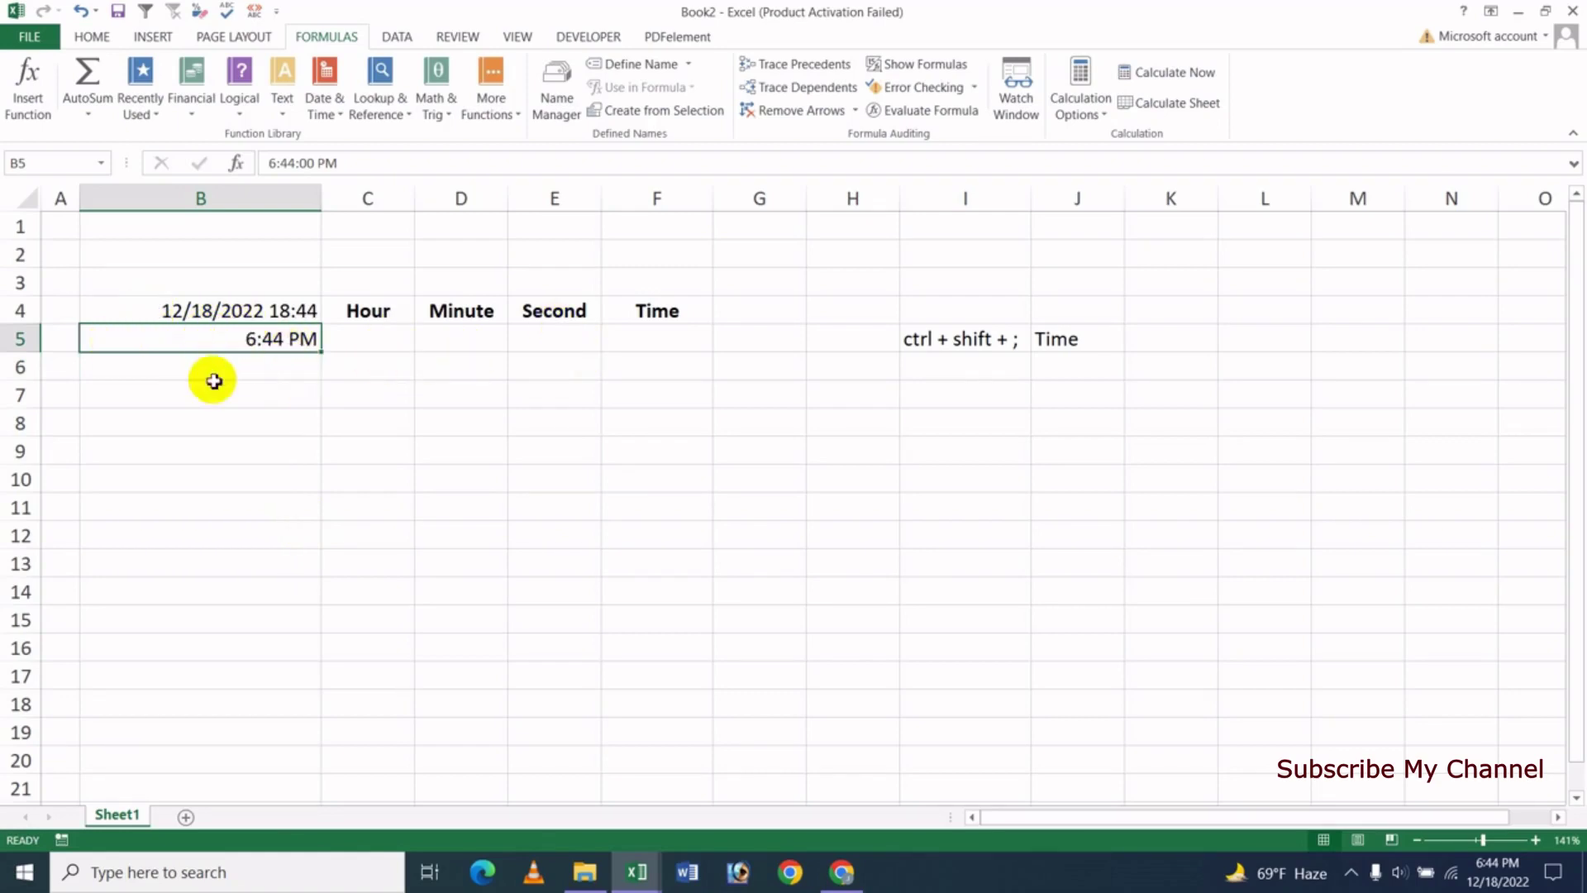
# - Enter =HOUR(NOW()) in C5 under Hour, returning 18
pyautogui.click(378, 346)
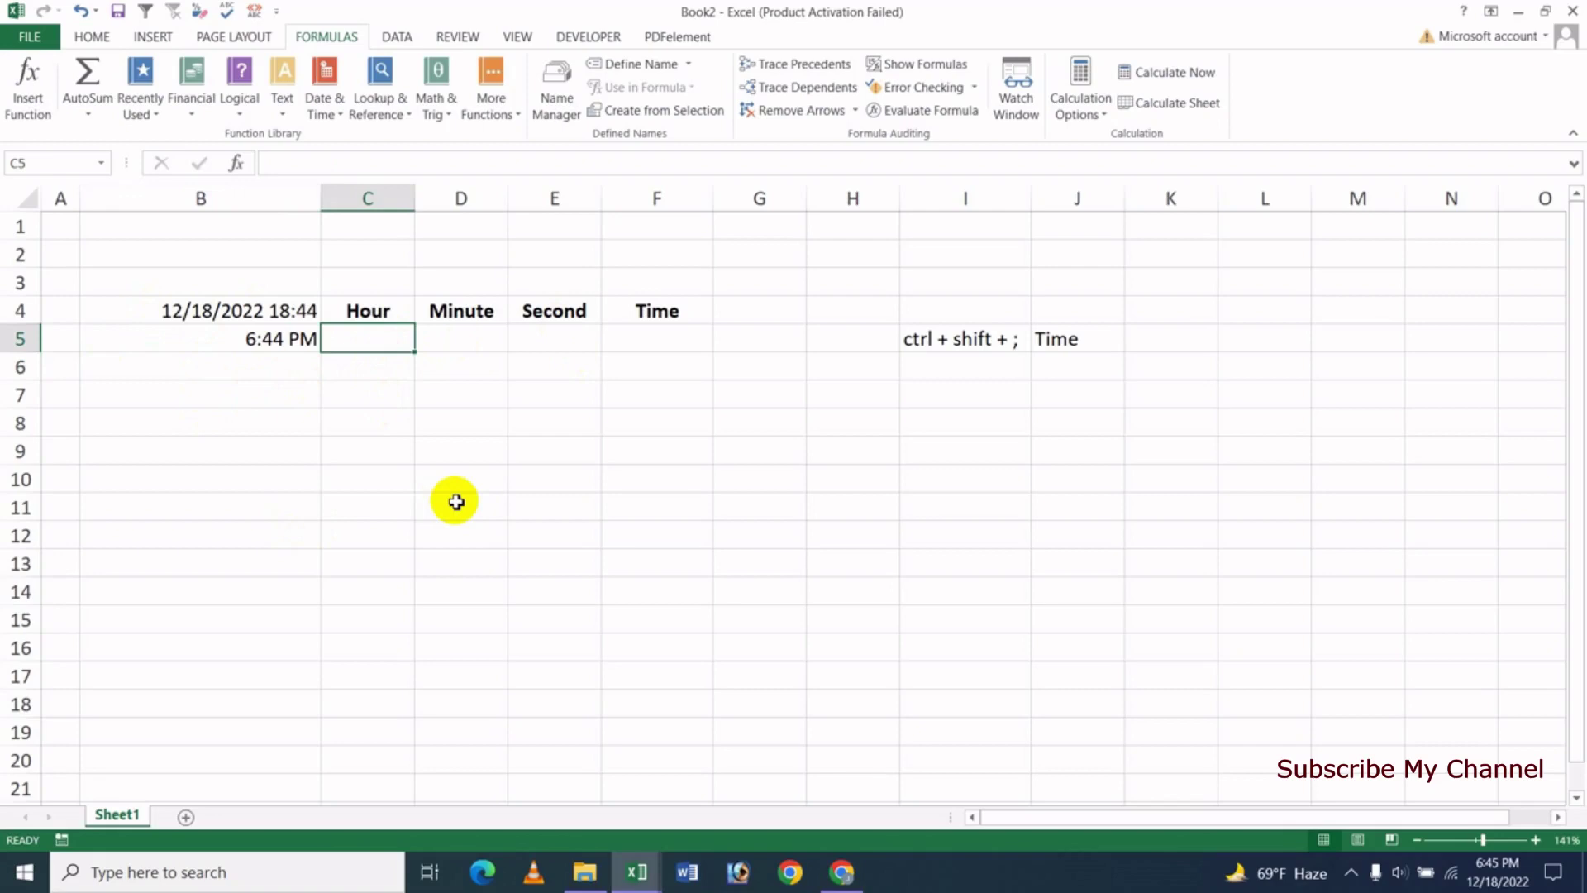
pyautogui.write('=')
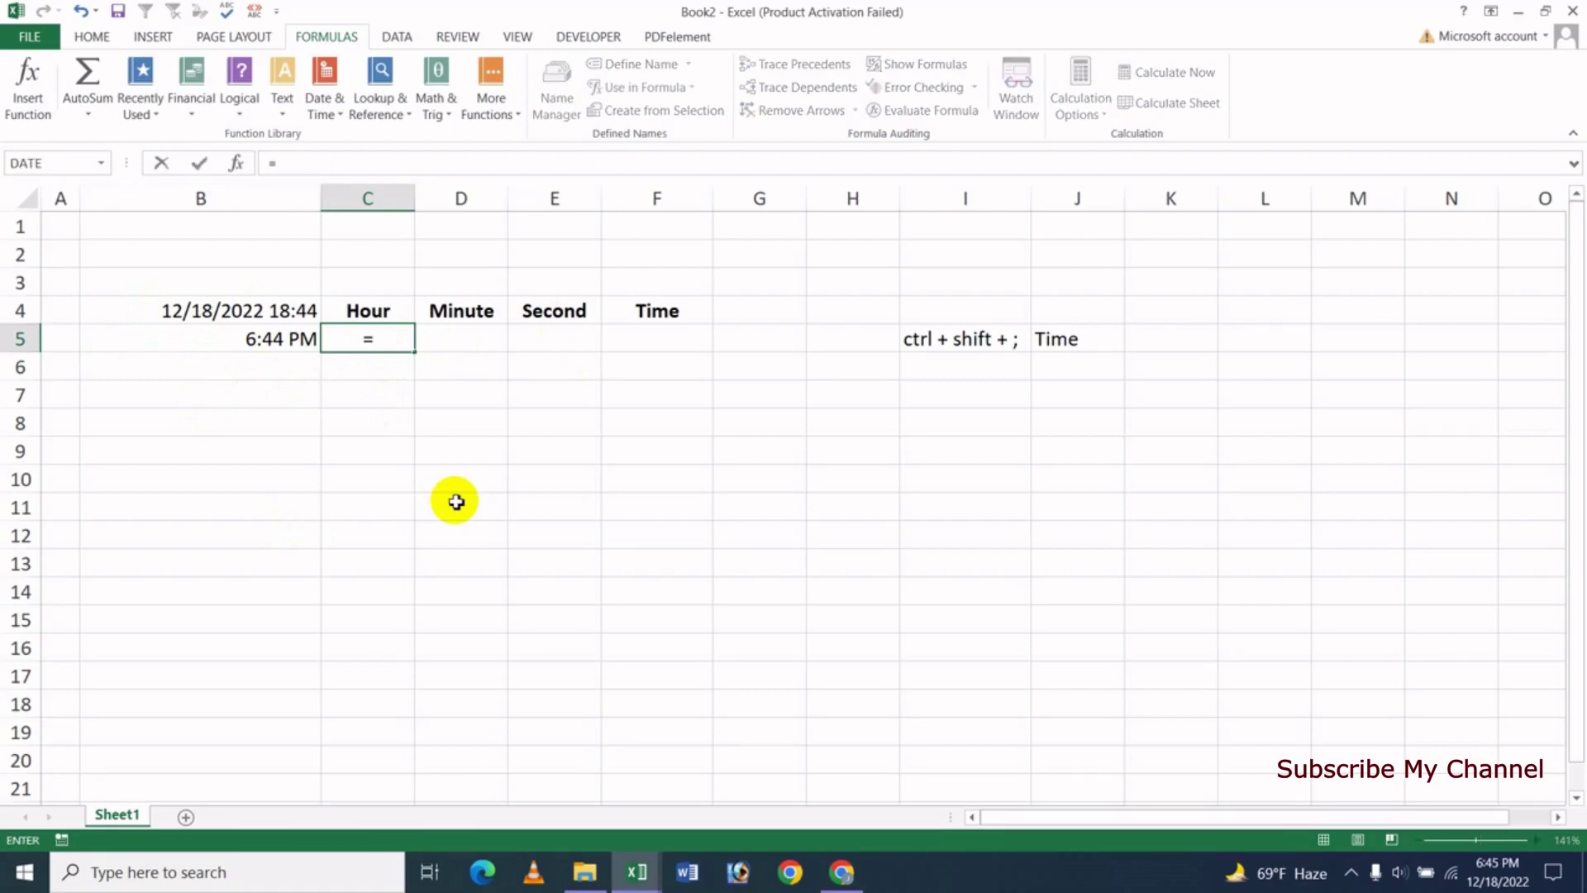
pyautogui.write('hou')
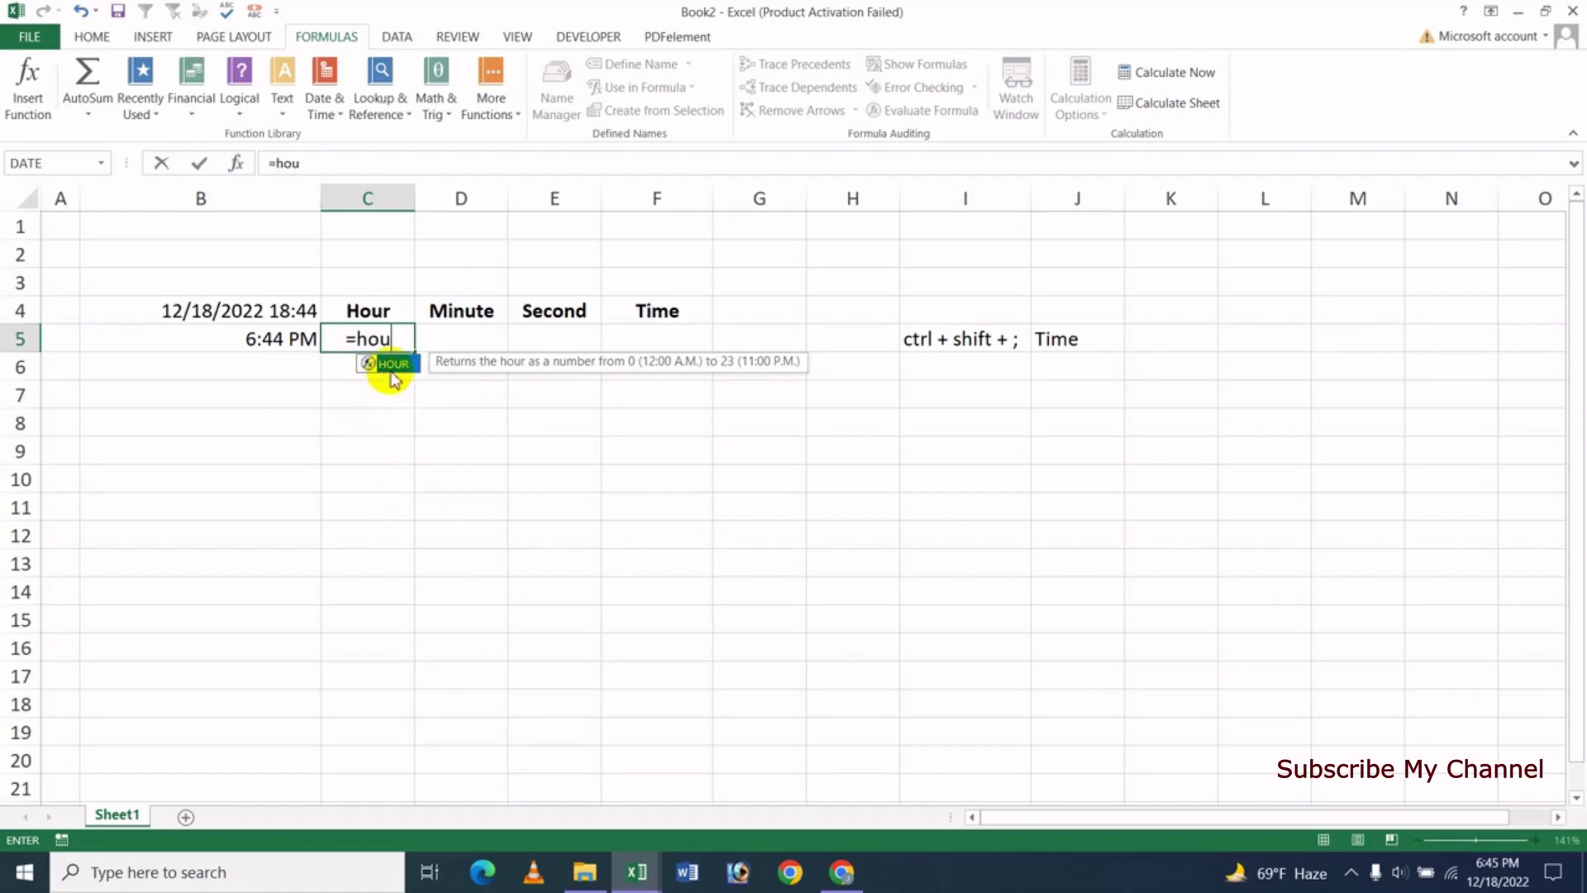
pyautogui.press('Tab')
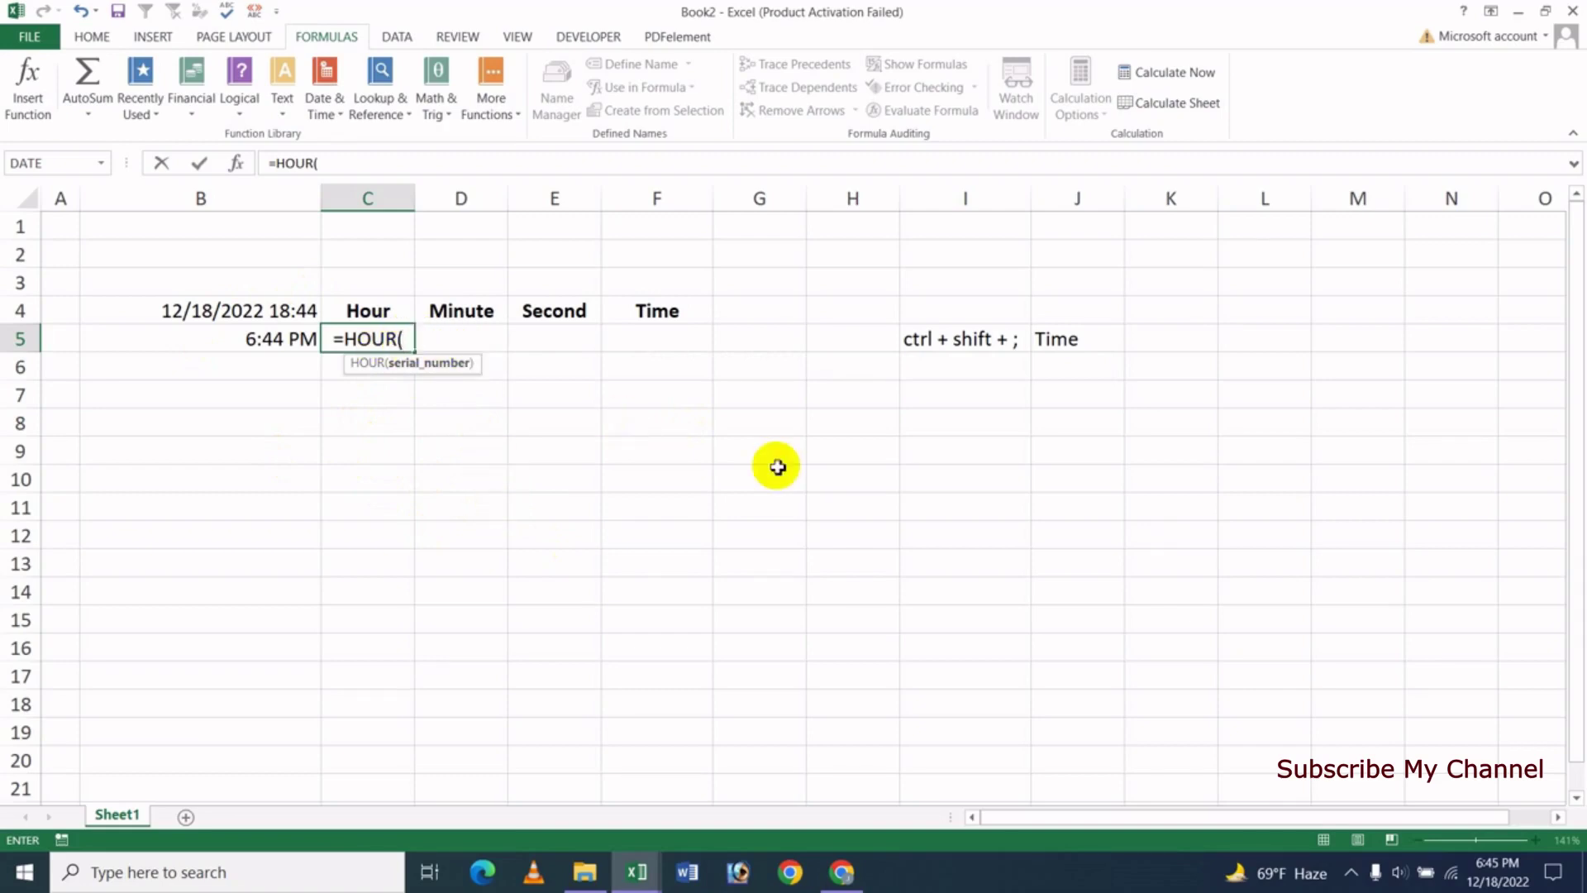
pyautogui.write('now')
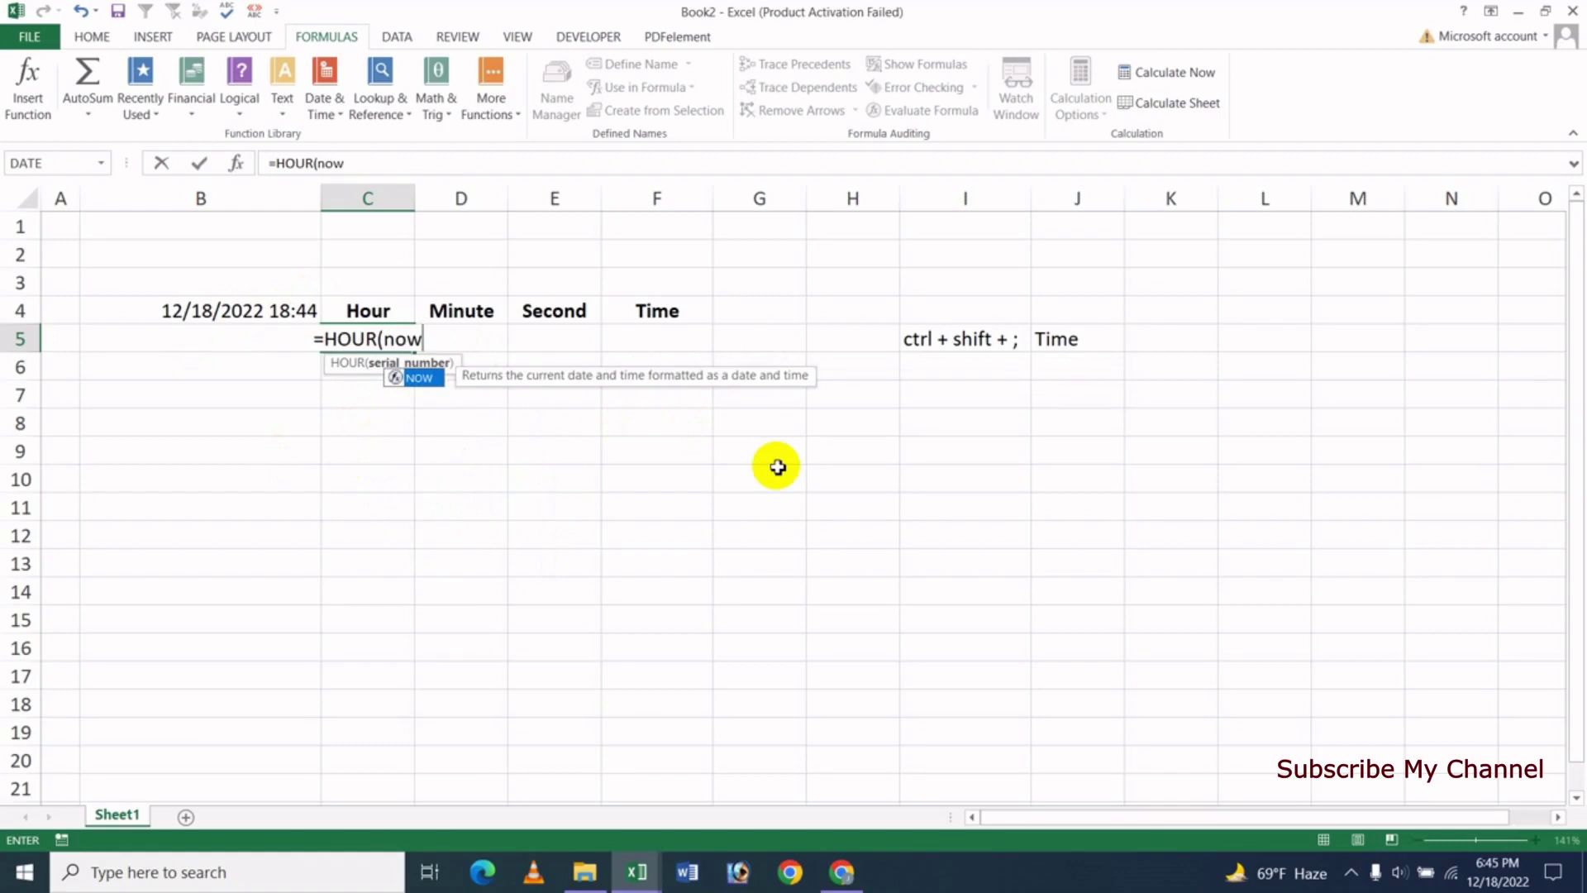
pyautogui.press('Tab')
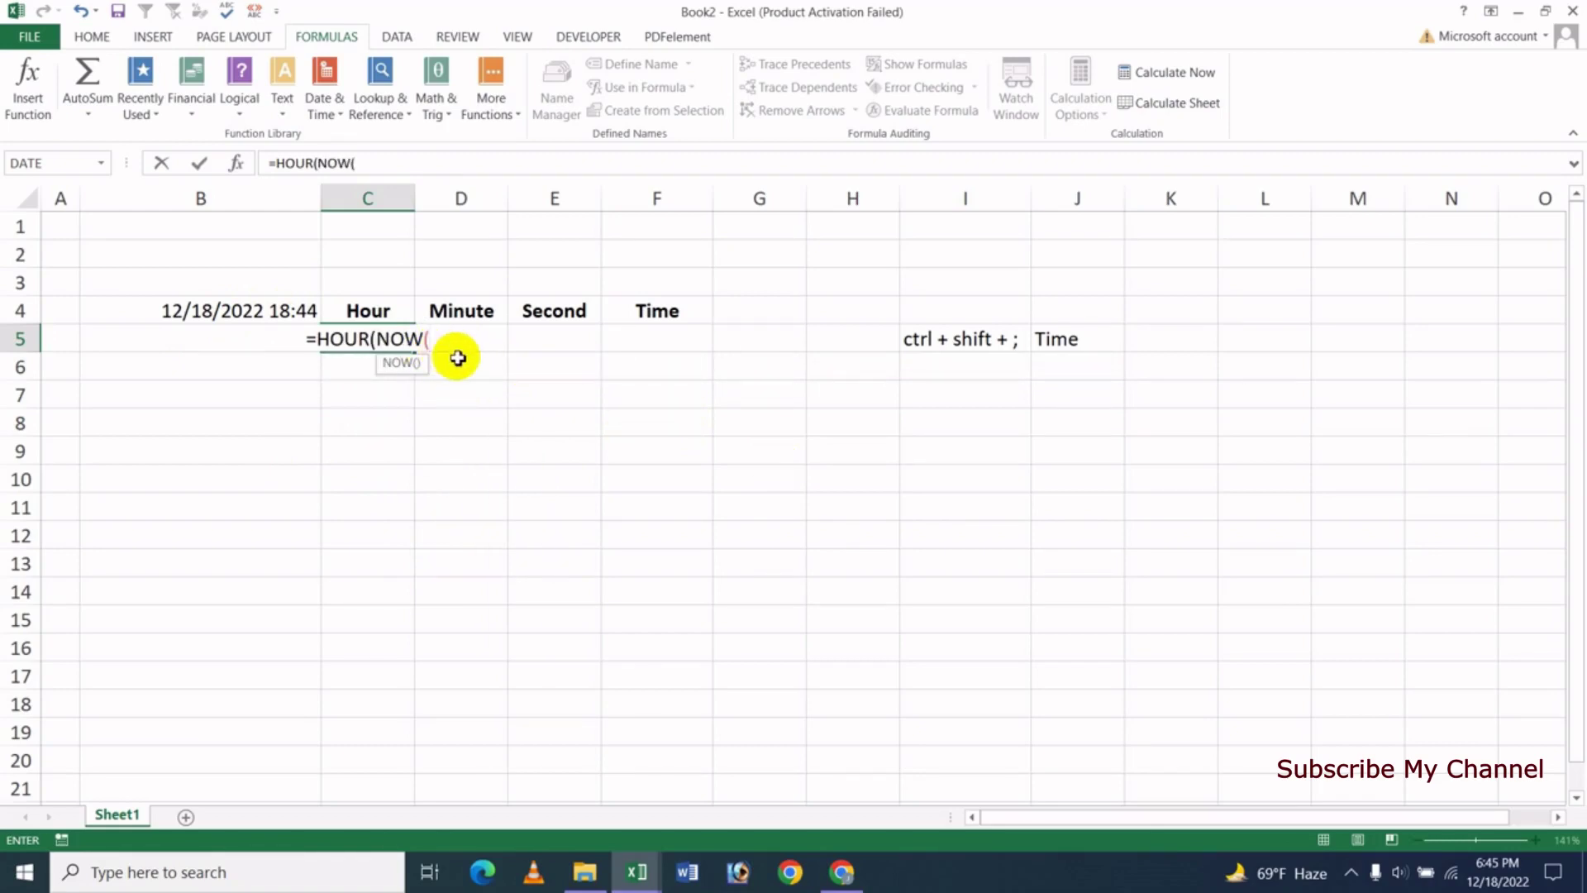
pyautogui.write(')')
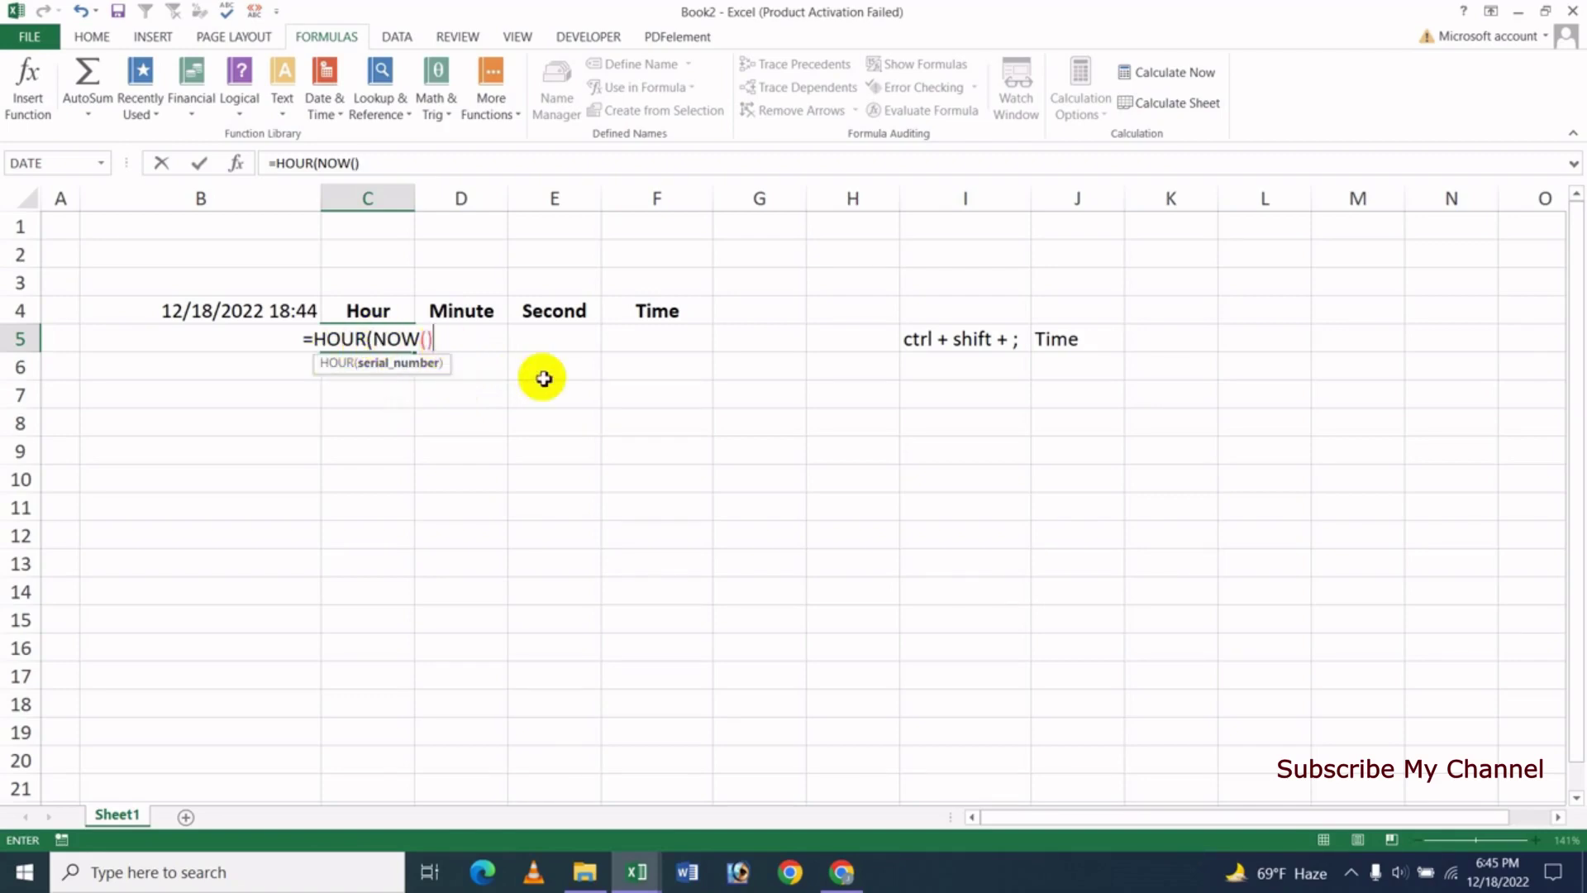
pyautogui.write(')')
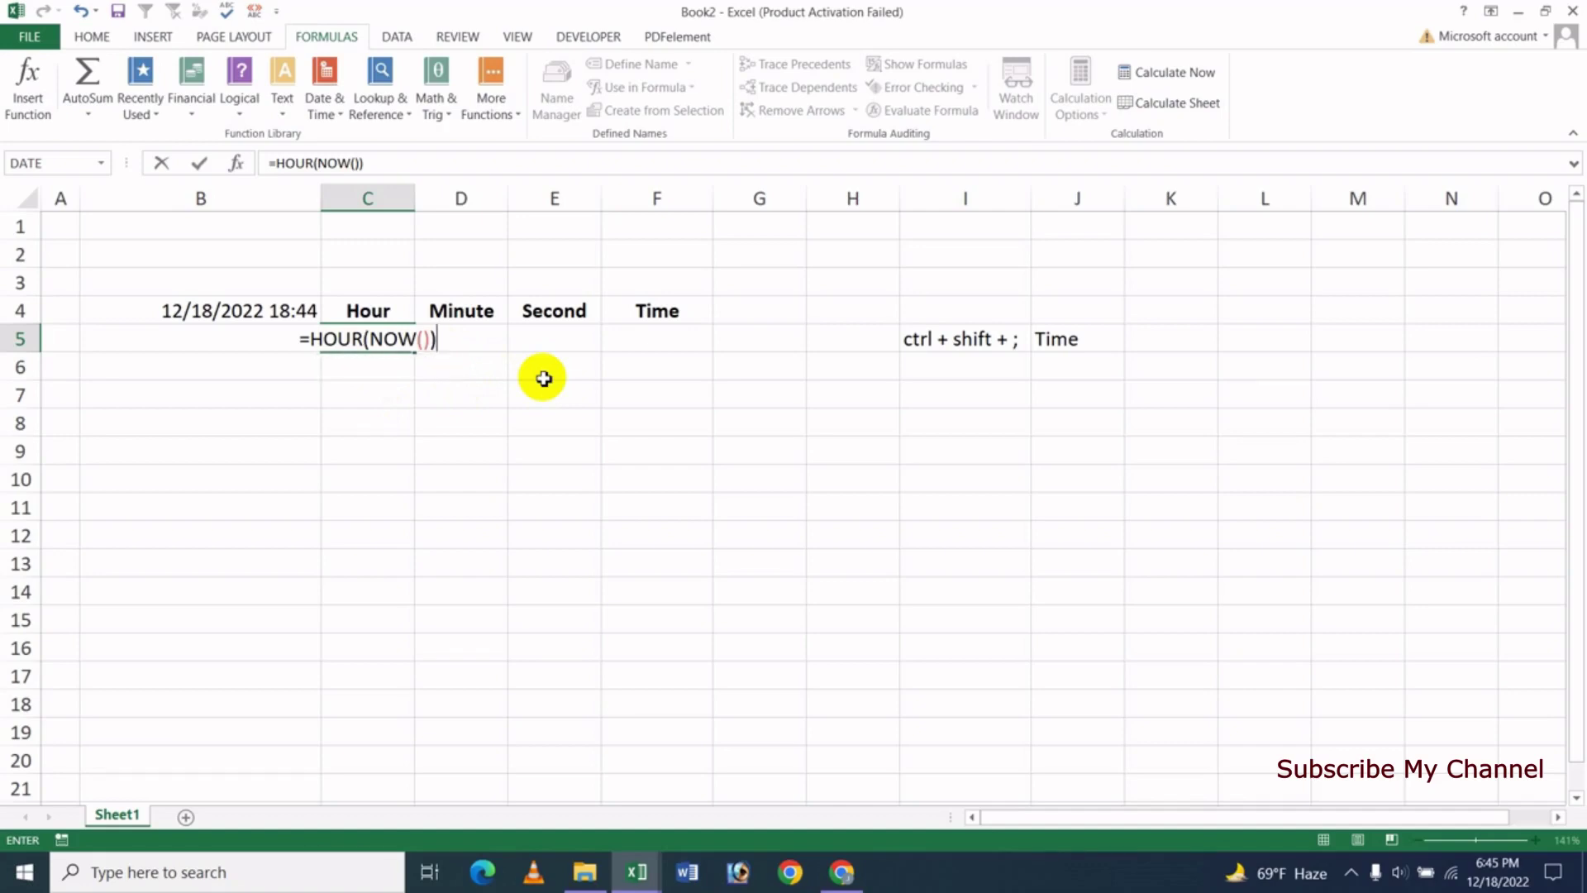
pyautogui.press('Return')
pyautogui.press('Up')
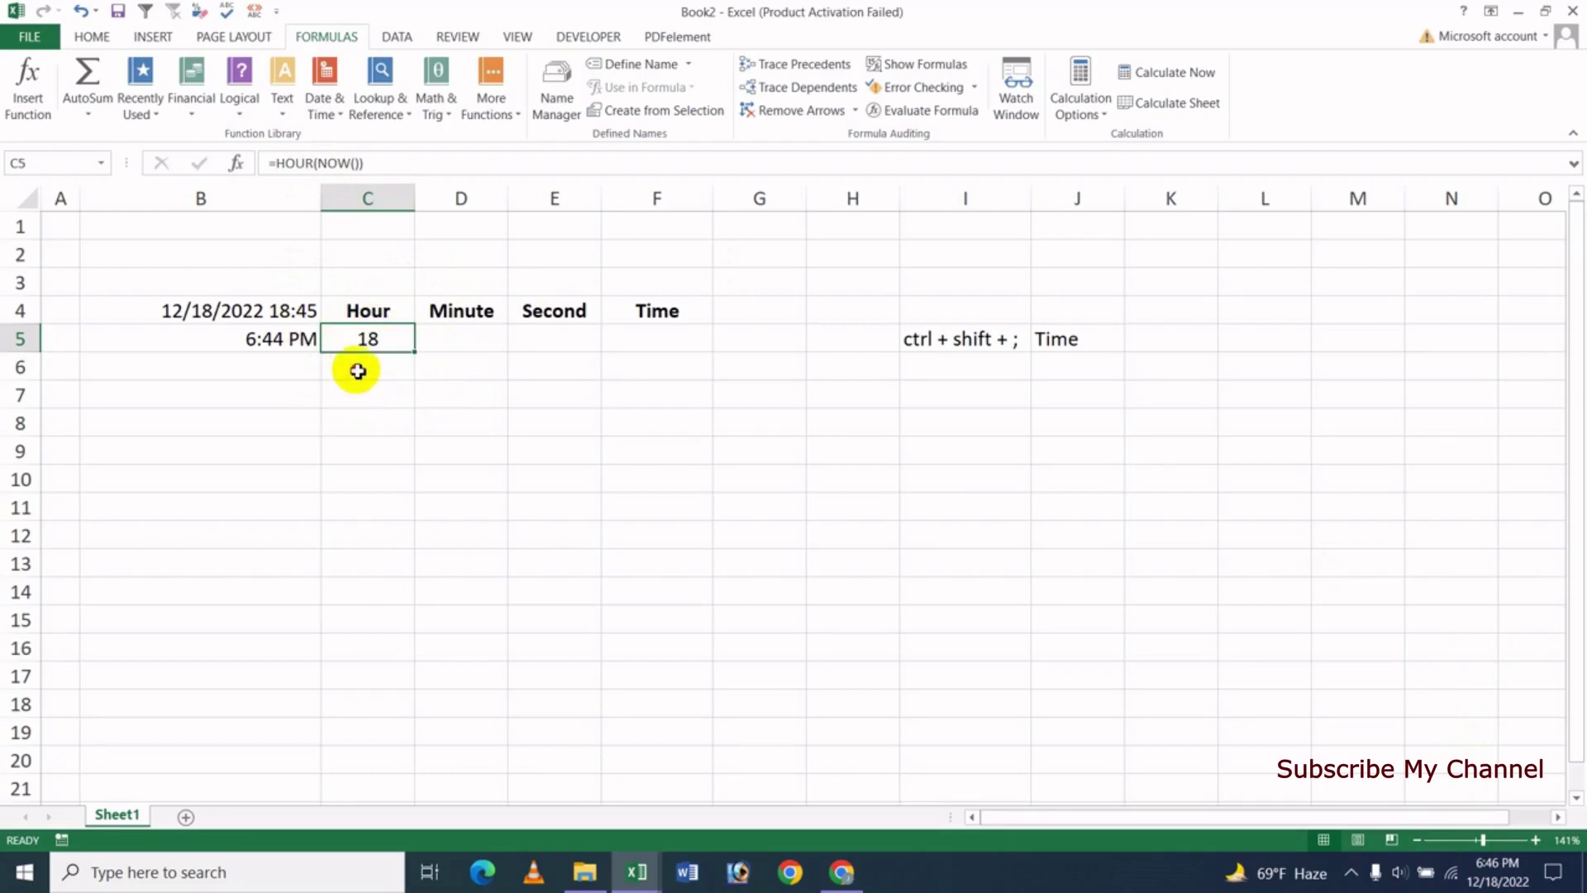
pyautogui.click(355, 368)
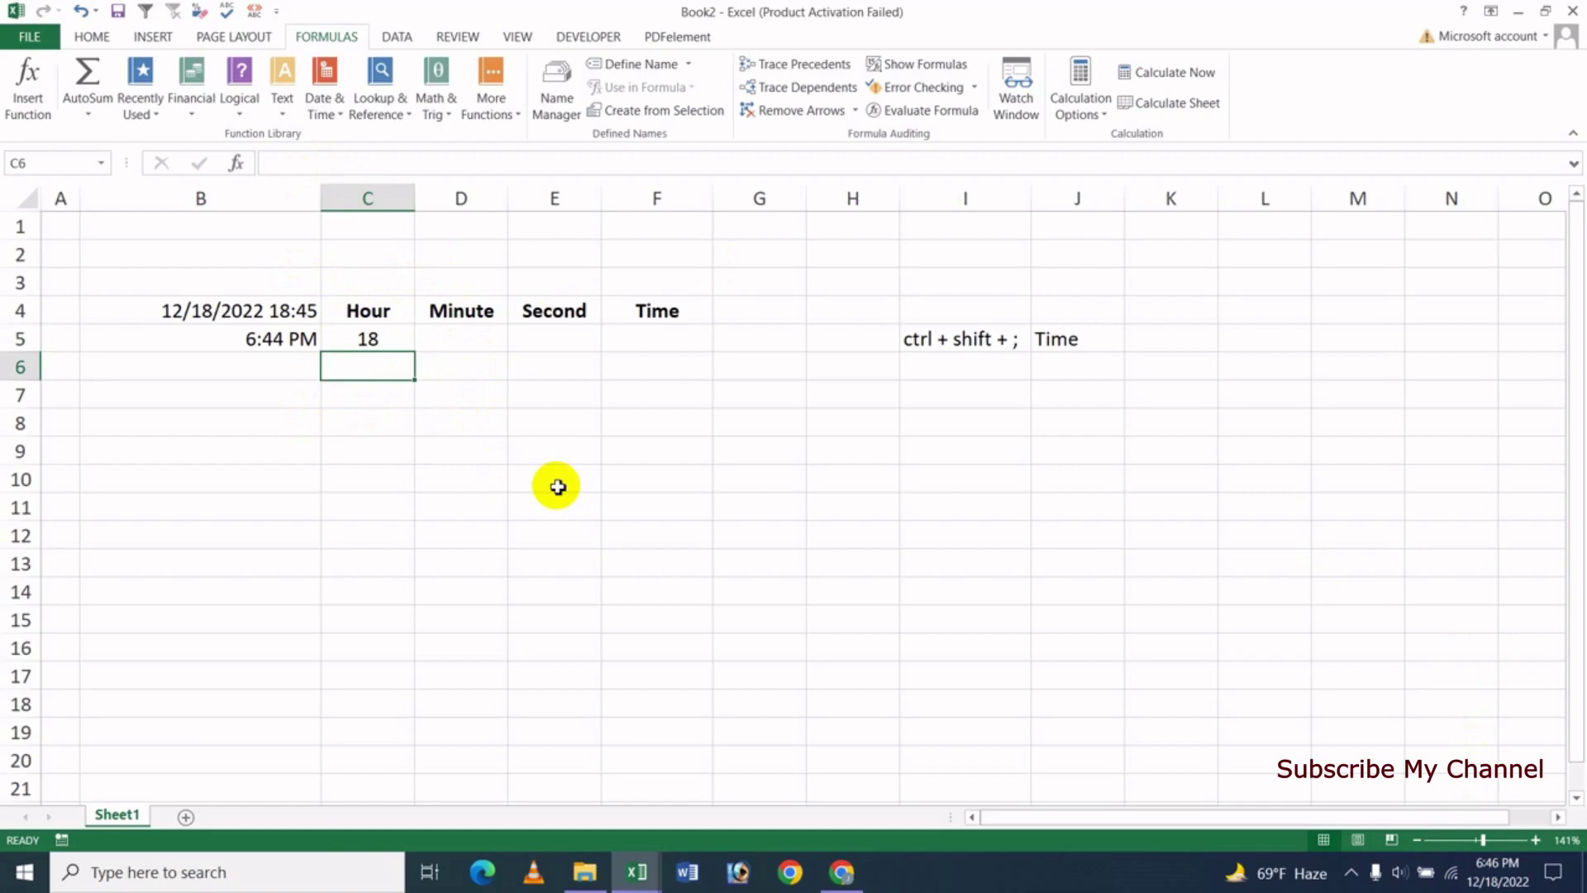
# - Enter =HOUR(B5) in C6 to extract 18 from the 6:44 PM time
pyautogui.write('=')
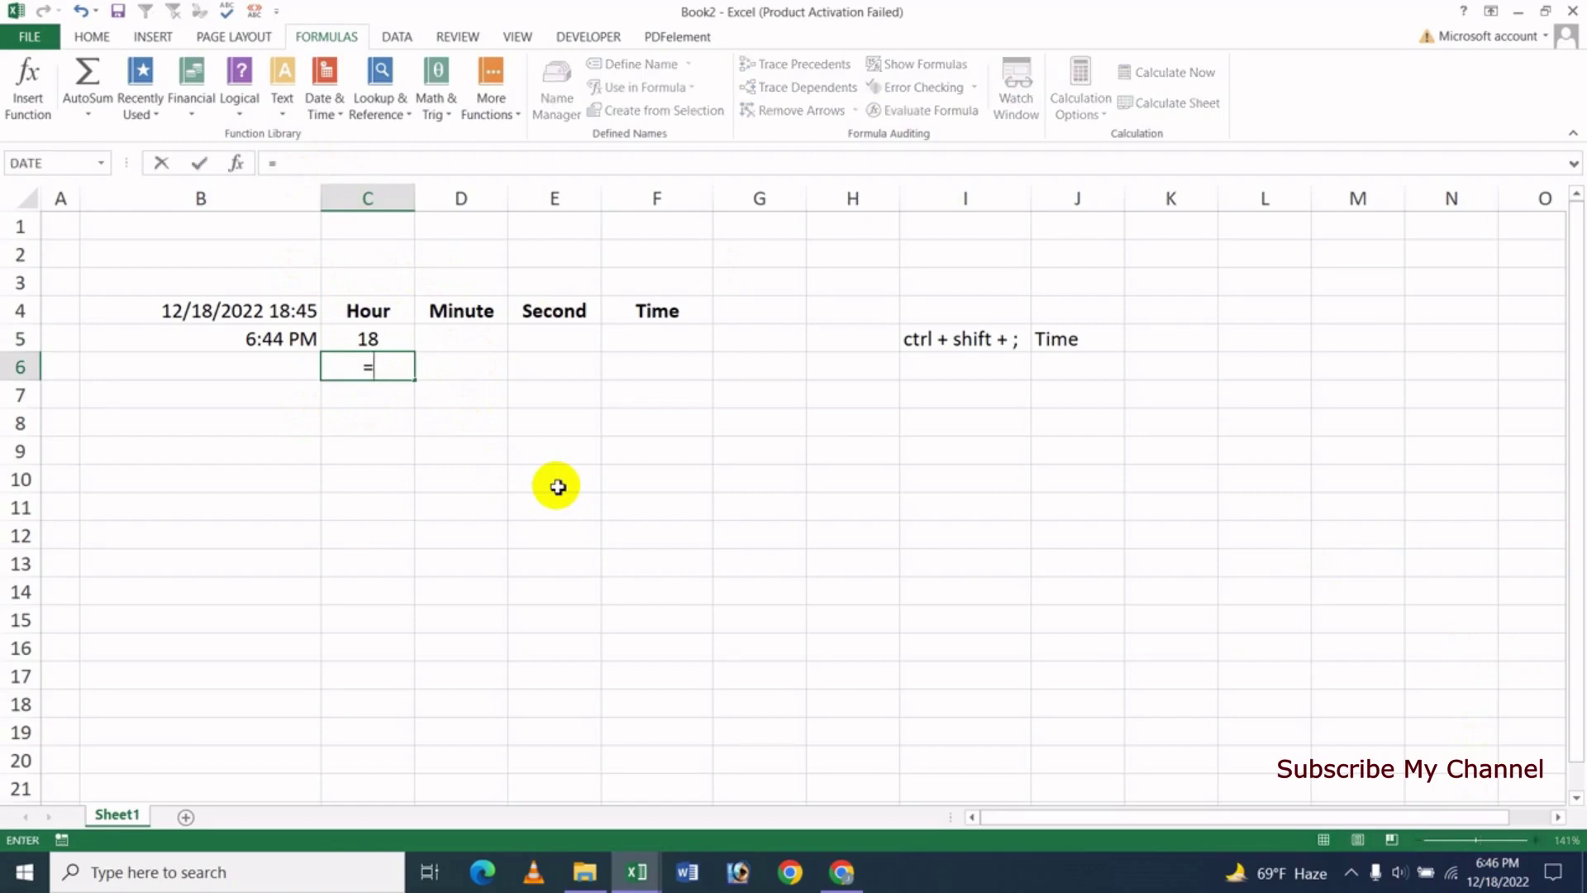
pyautogui.write('hou')
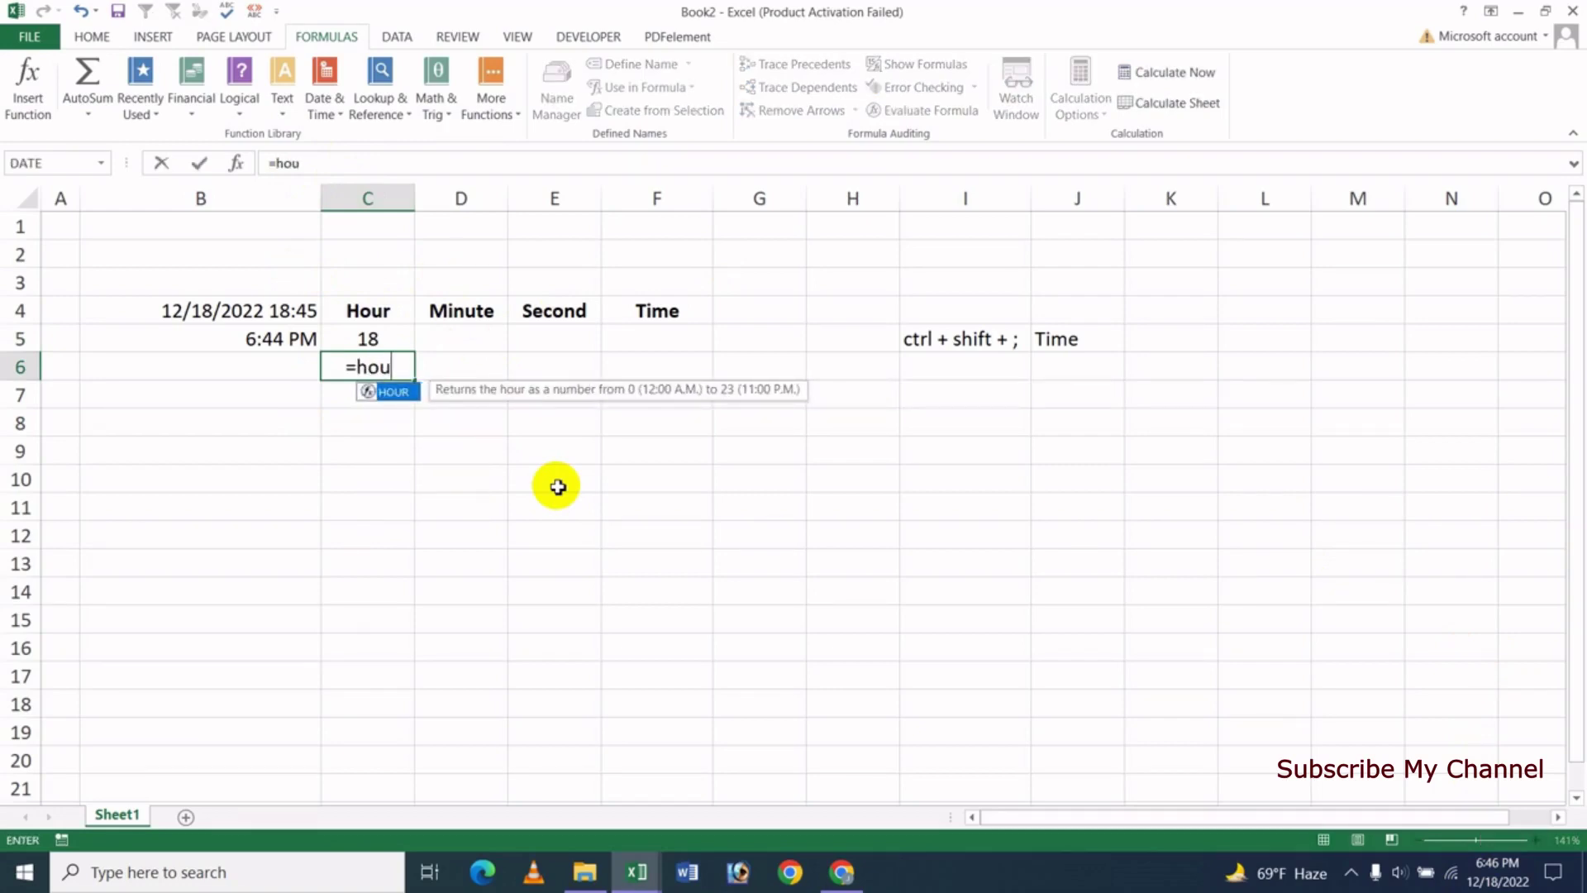
pyautogui.press('Tab')
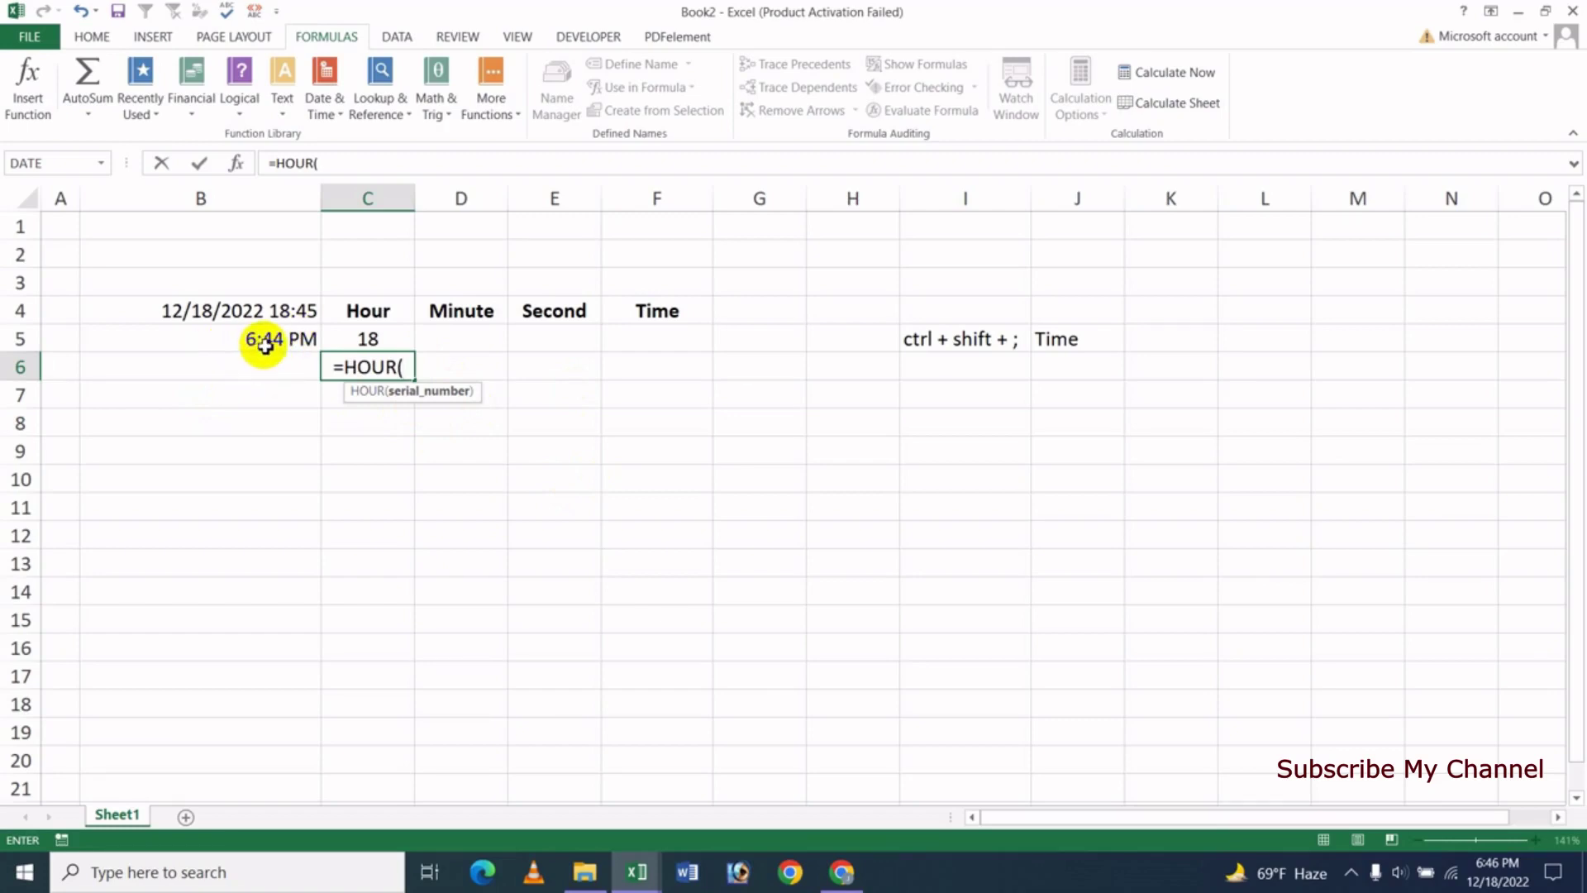
pyautogui.click(264, 344)
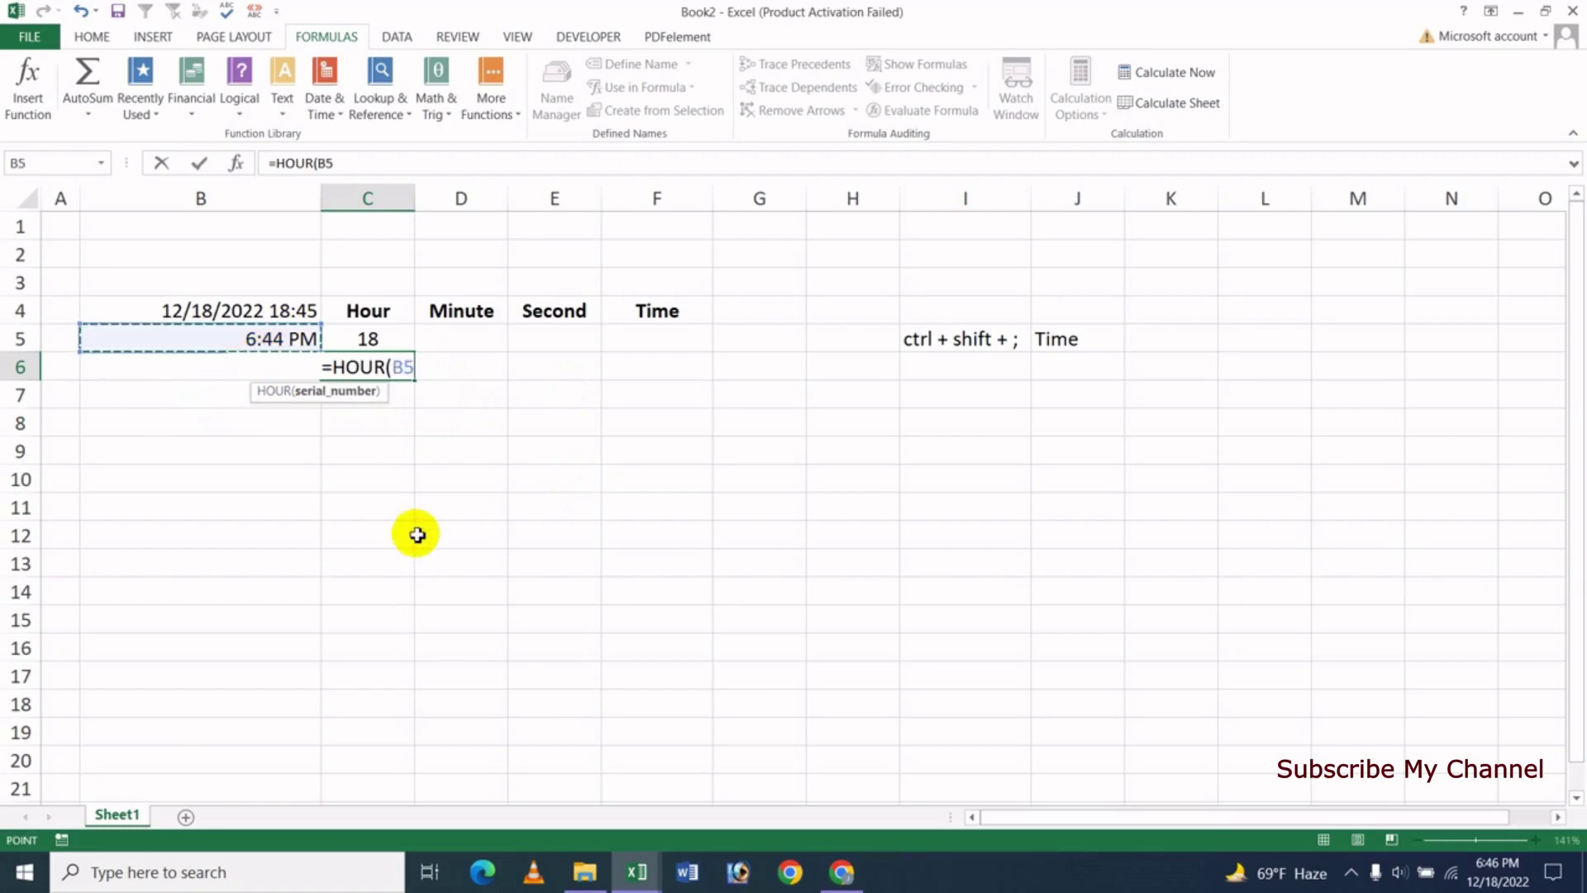
pyautogui.press('Return')
pyautogui.click(412, 370)
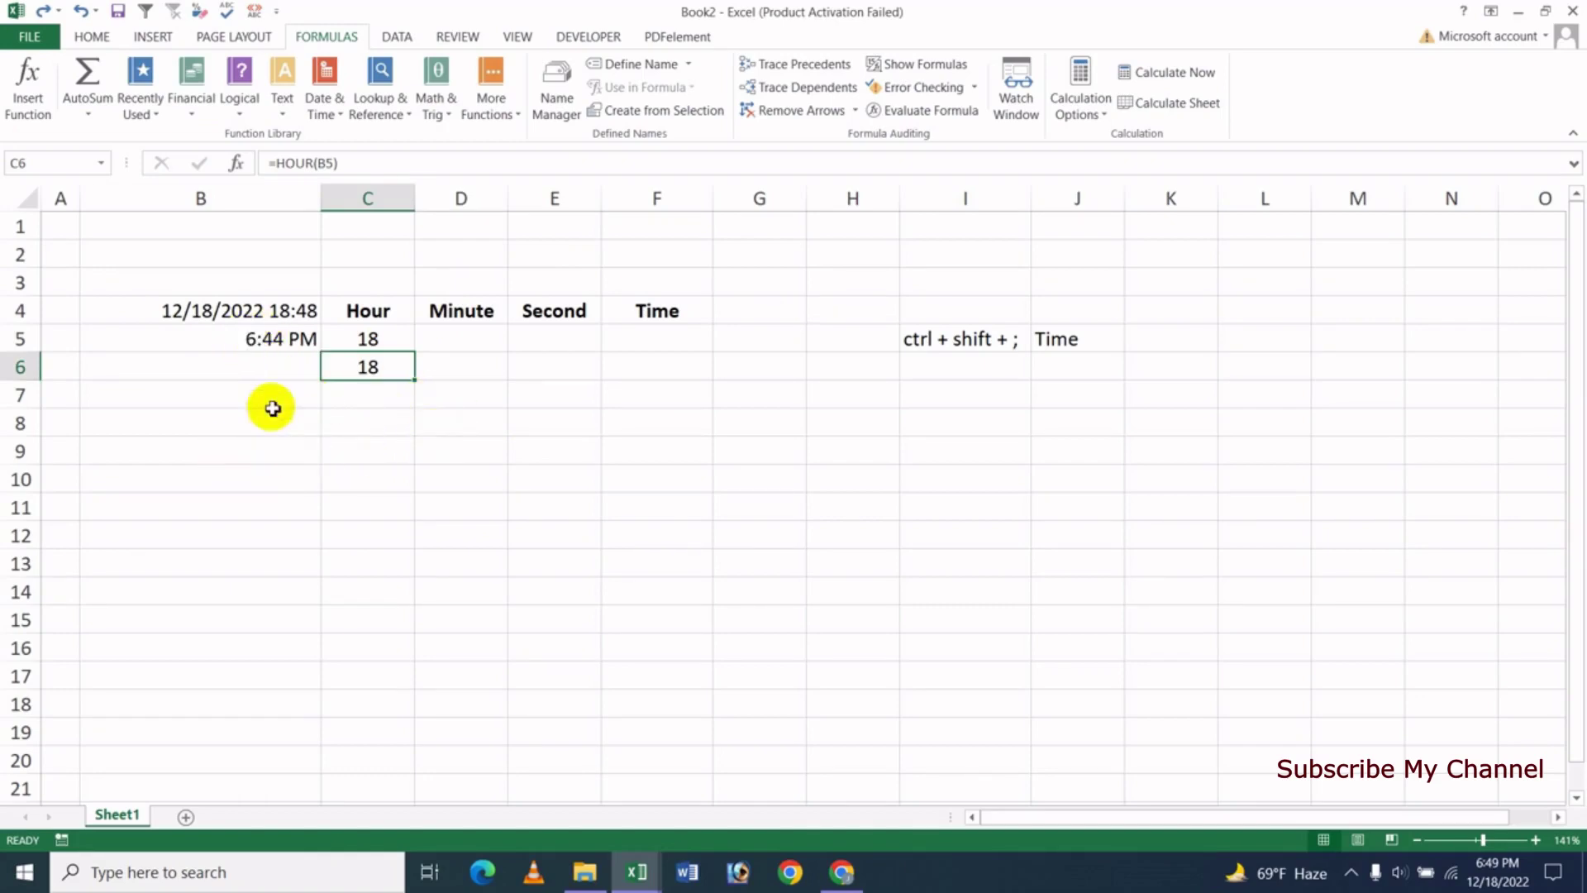
pyautogui.click(238, 394)
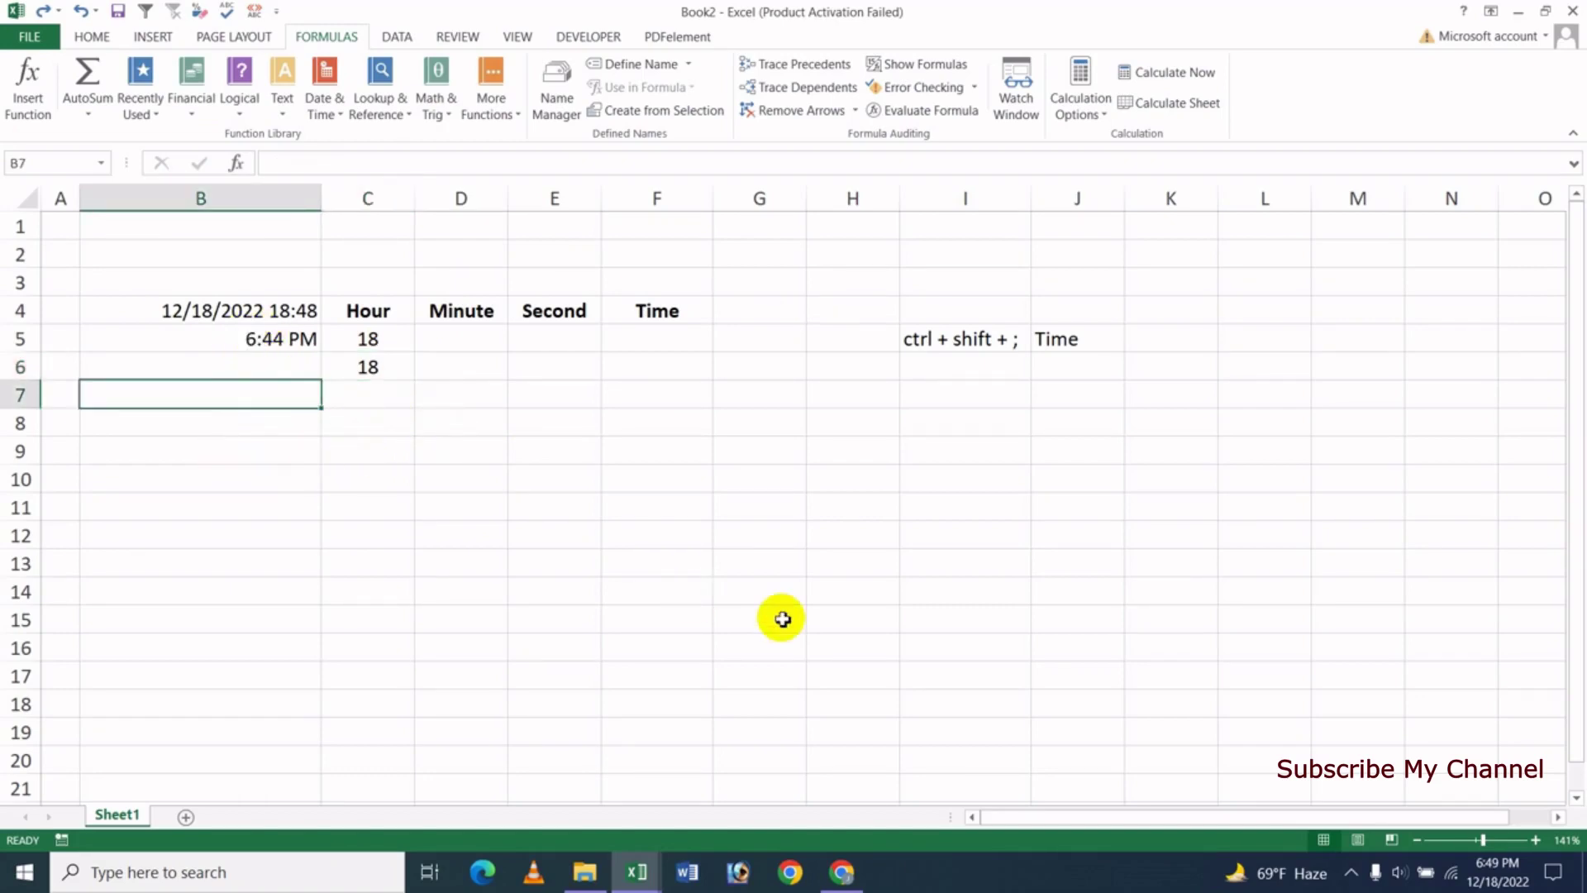
# - Enter =TIME(6,49,42) in B7, which displays 6:49
pyautogui.write('=time')
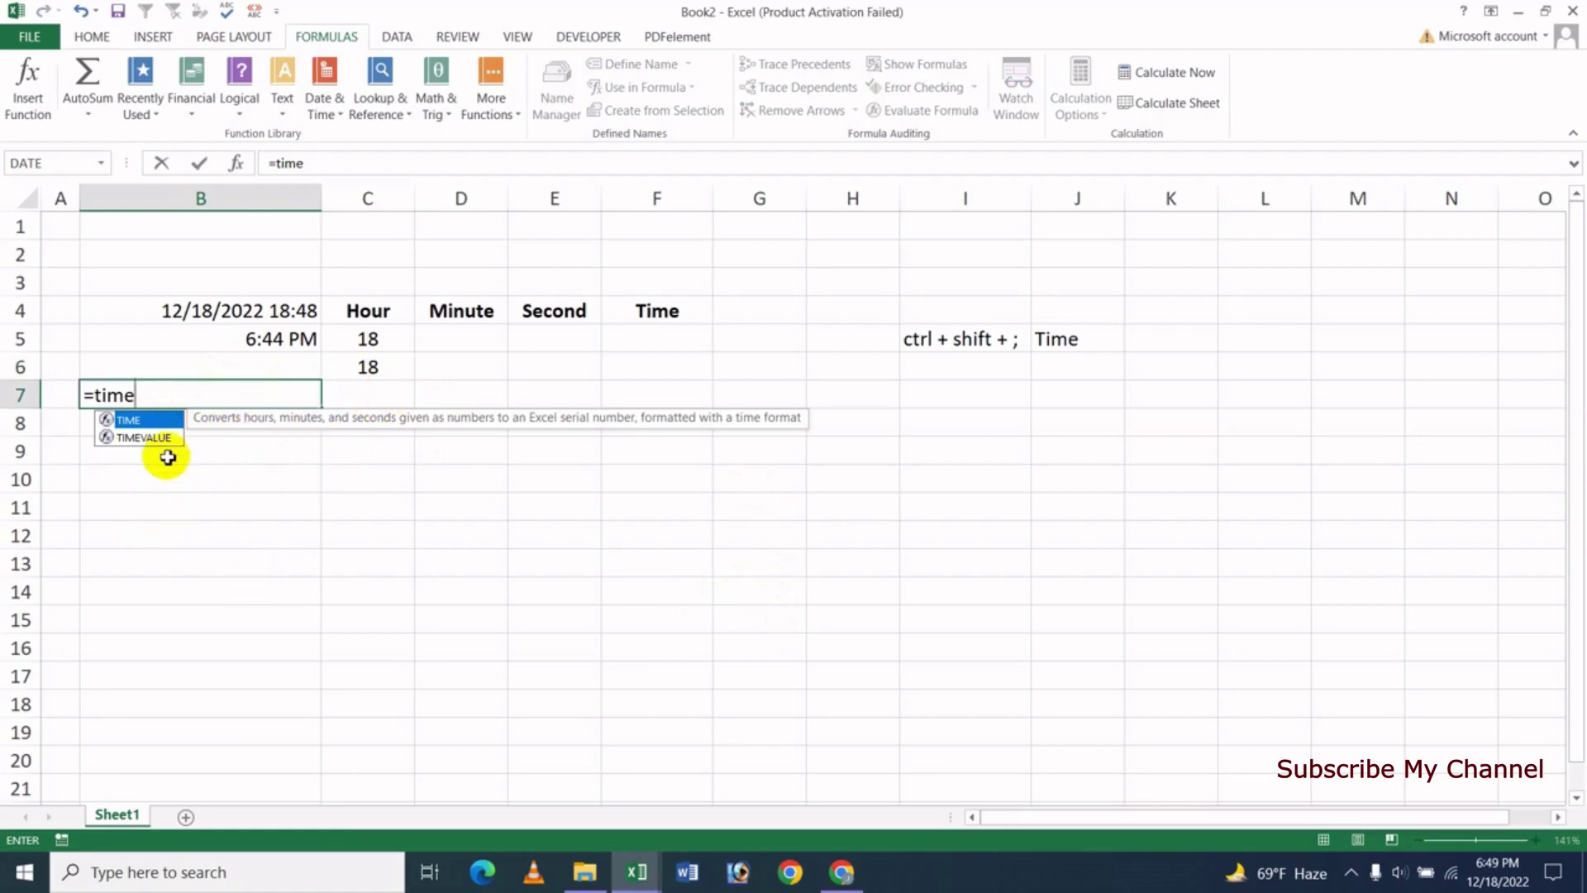
pyautogui.press('Tab')
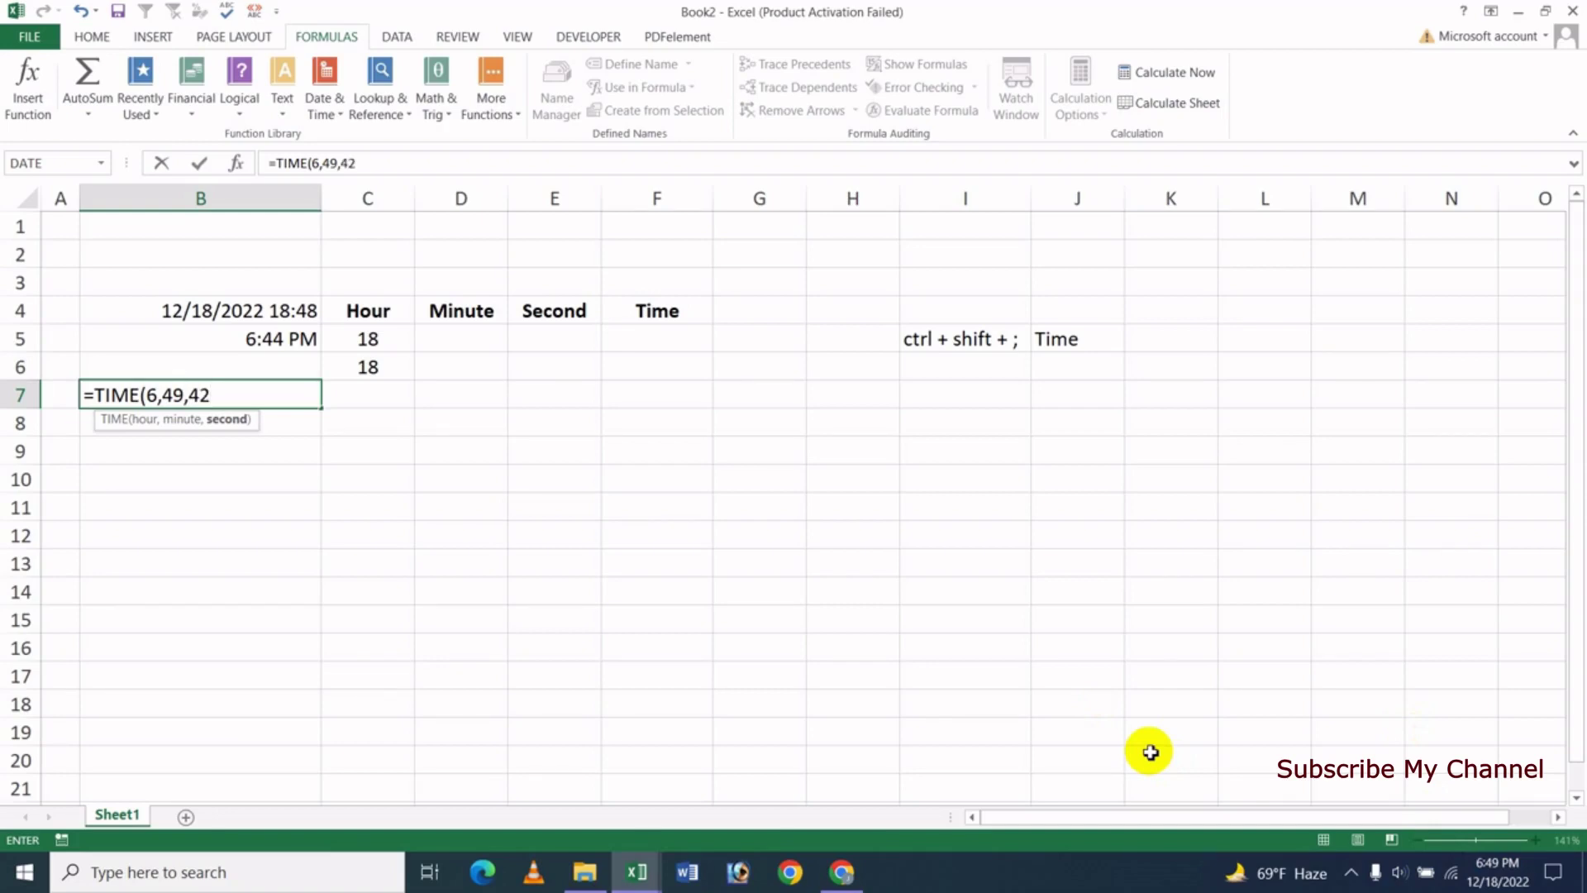
pyautogui.write(')')
pyautogui.press('Return')
pyautogui.press('Up')
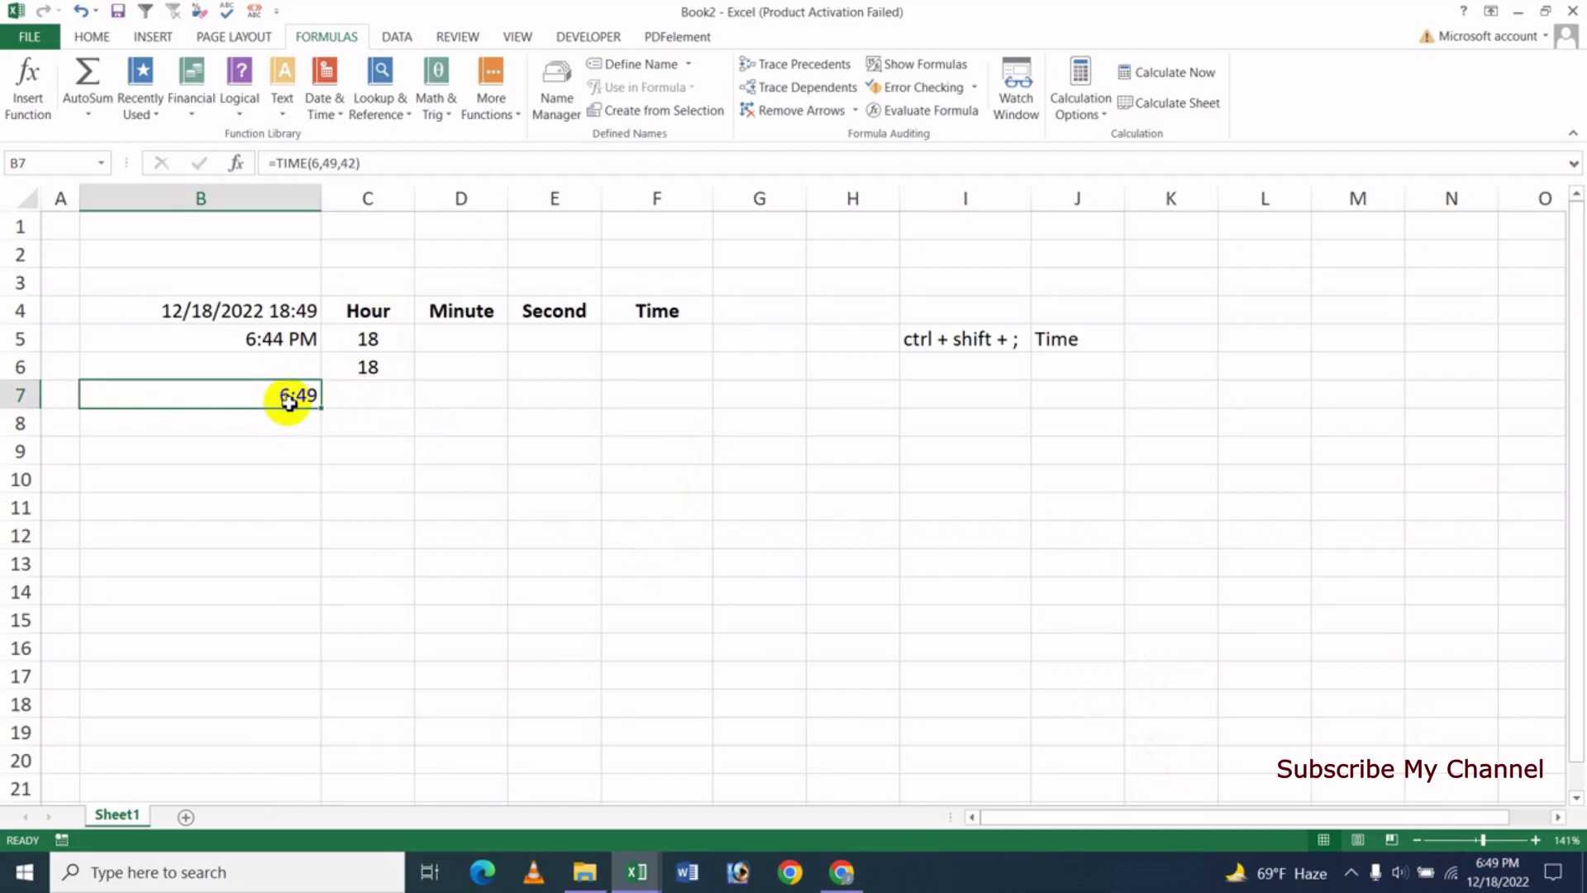
# - Enter =HOUR(B7) in C7, returning the hour 6
pyautogui.click(385, 397)
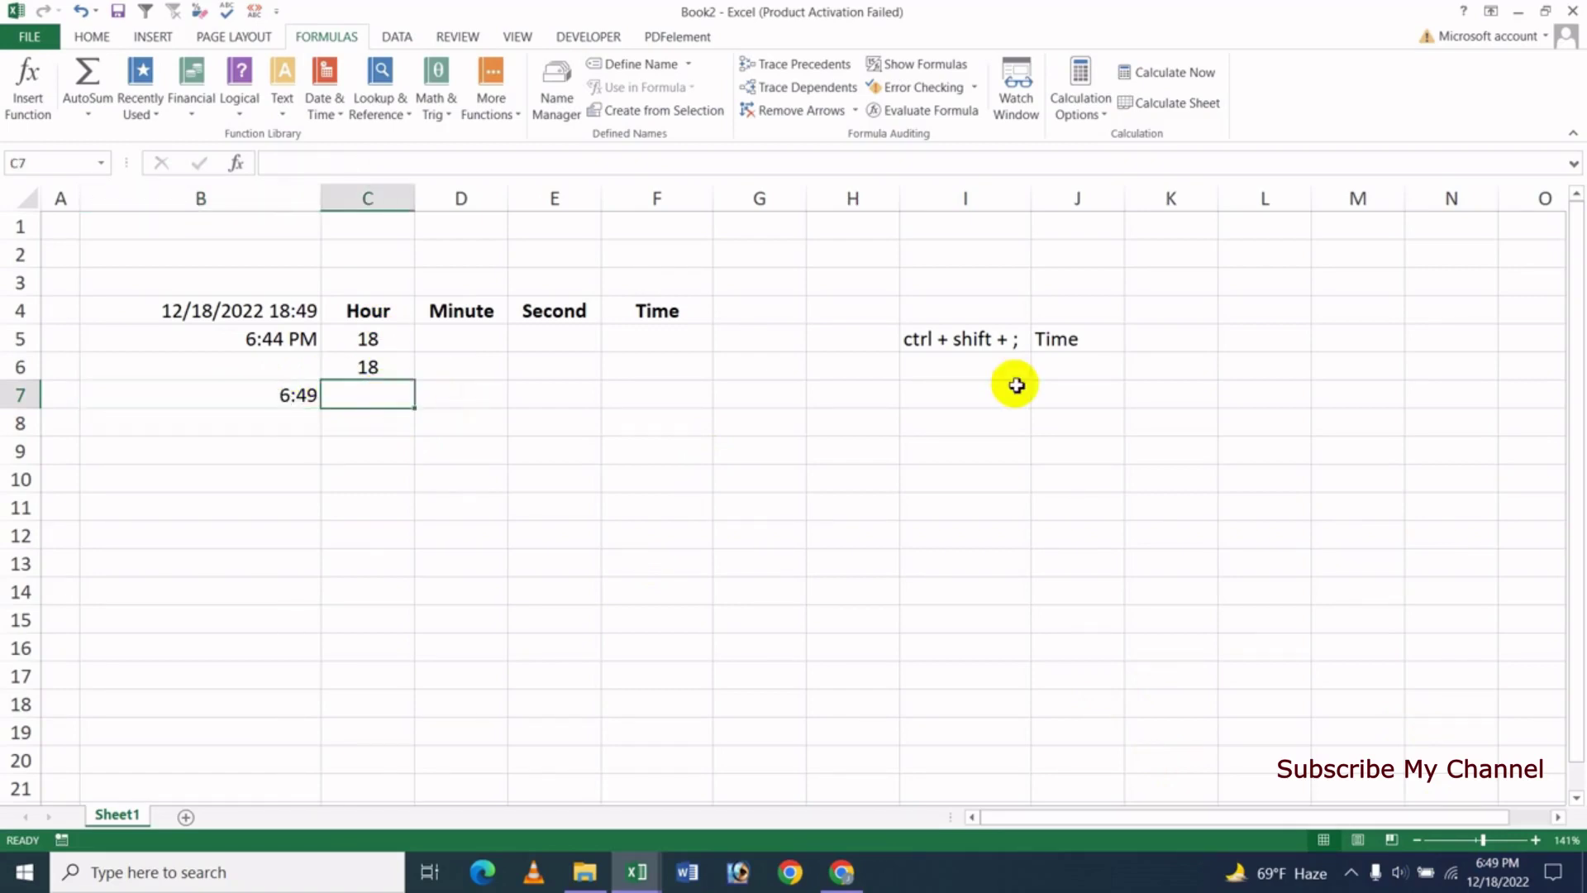
pyautogui.write('=')
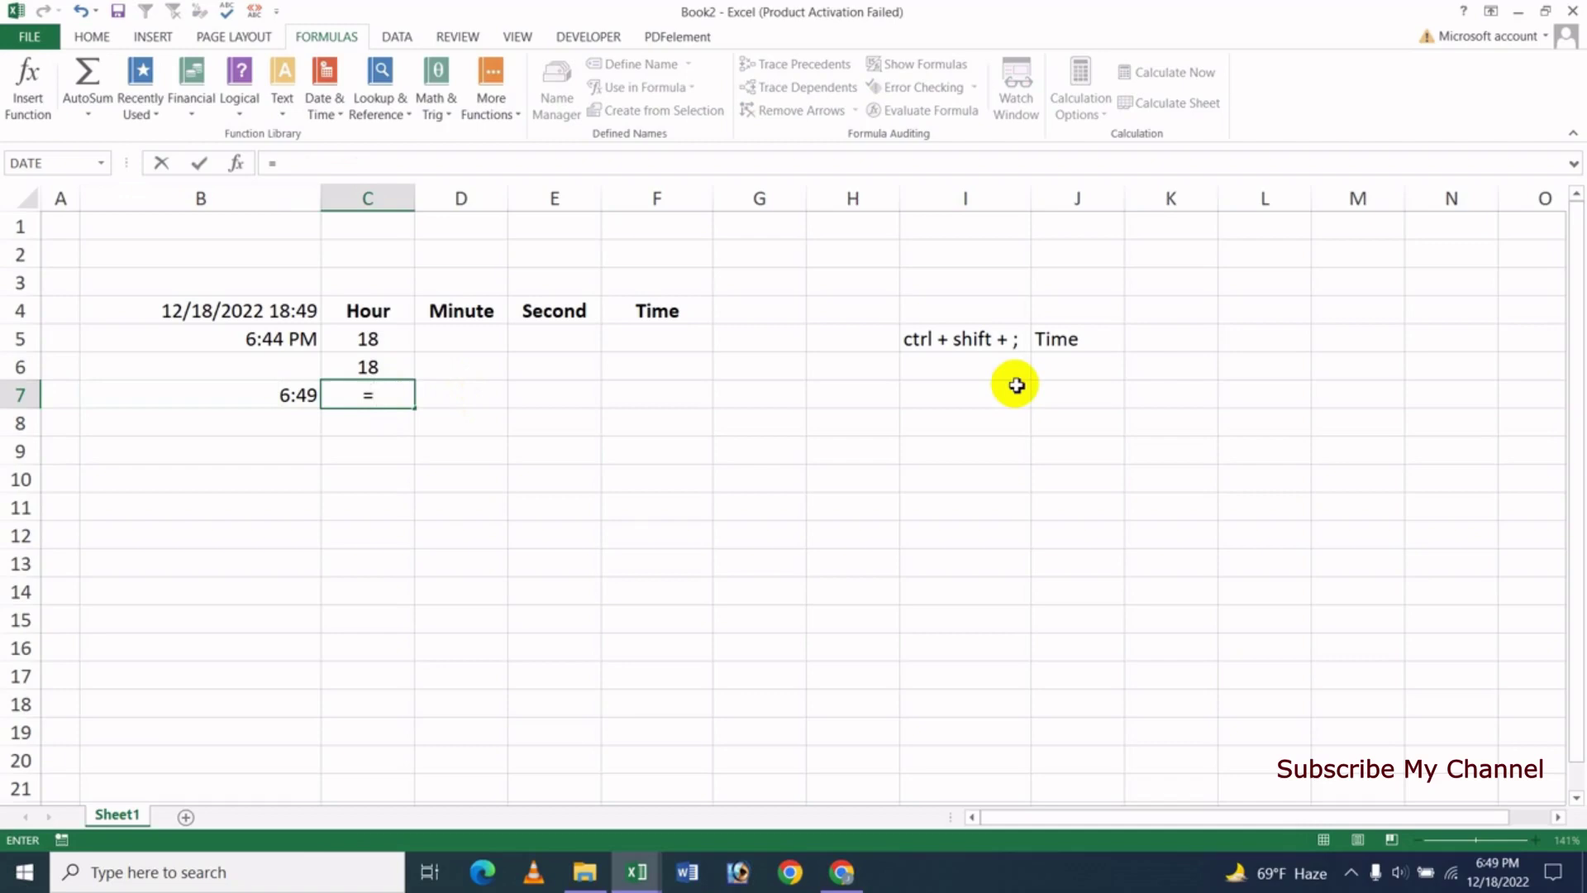
pyautogui.write('hou')
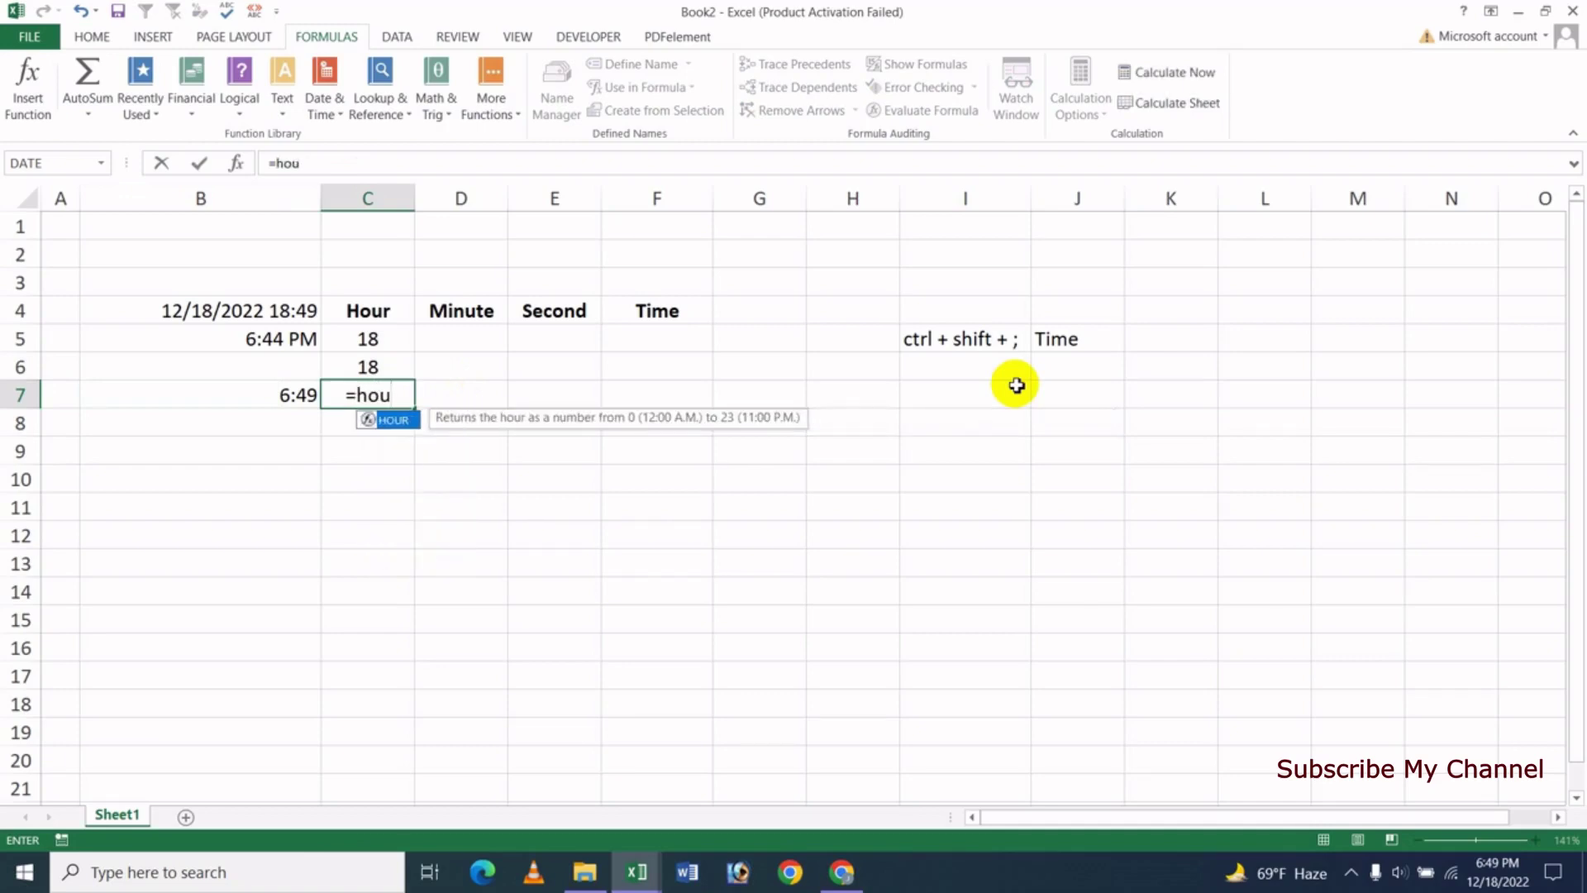
pyautogui.press('Tab')
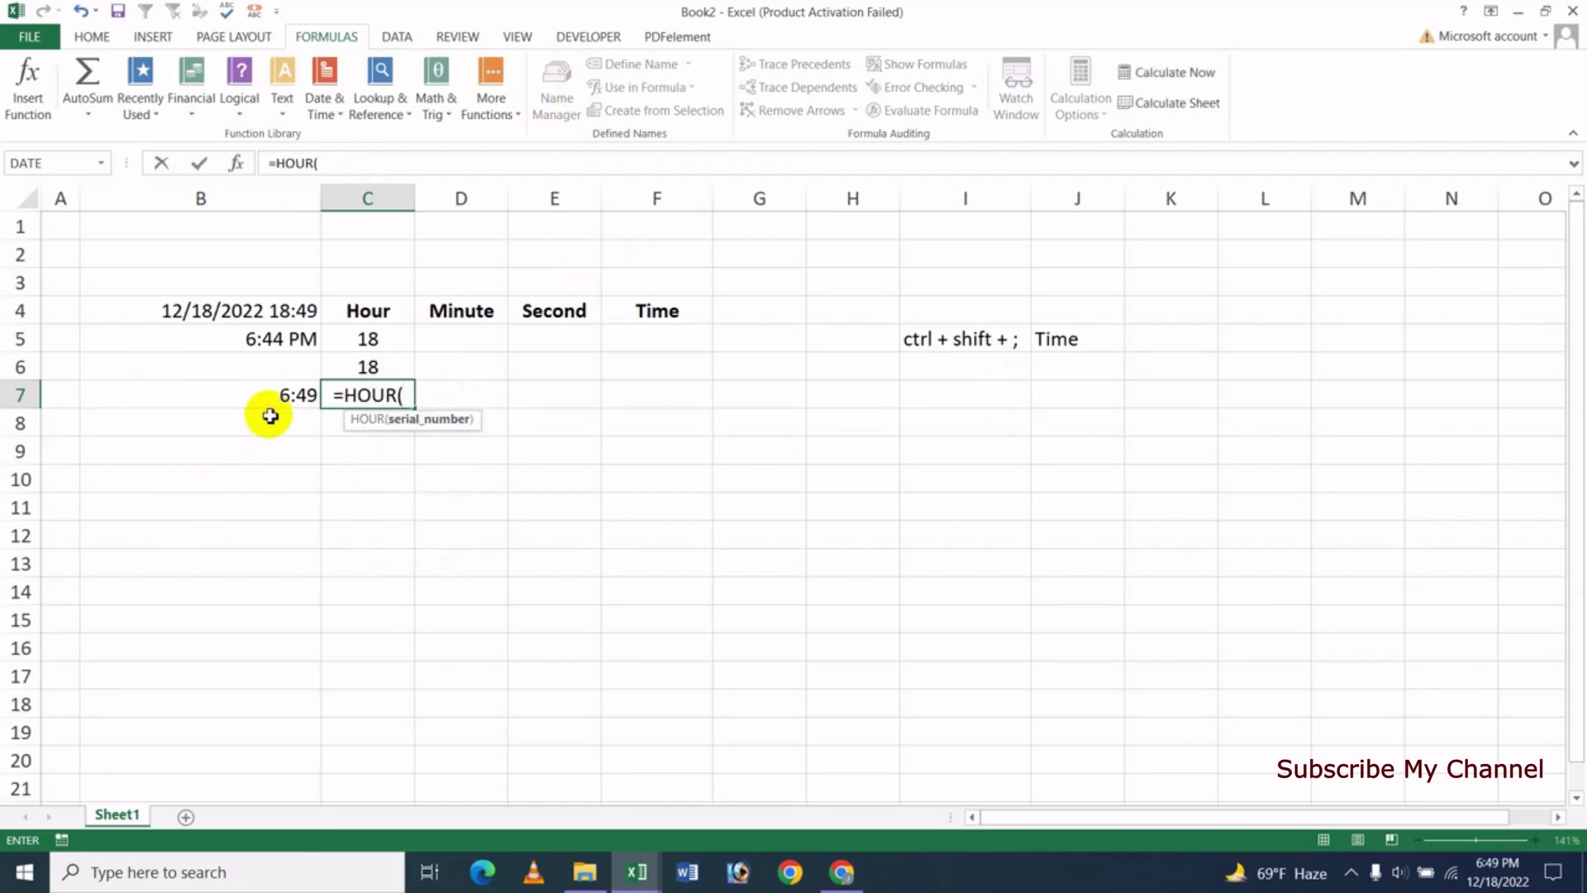
pyautogui.click(293, 394)
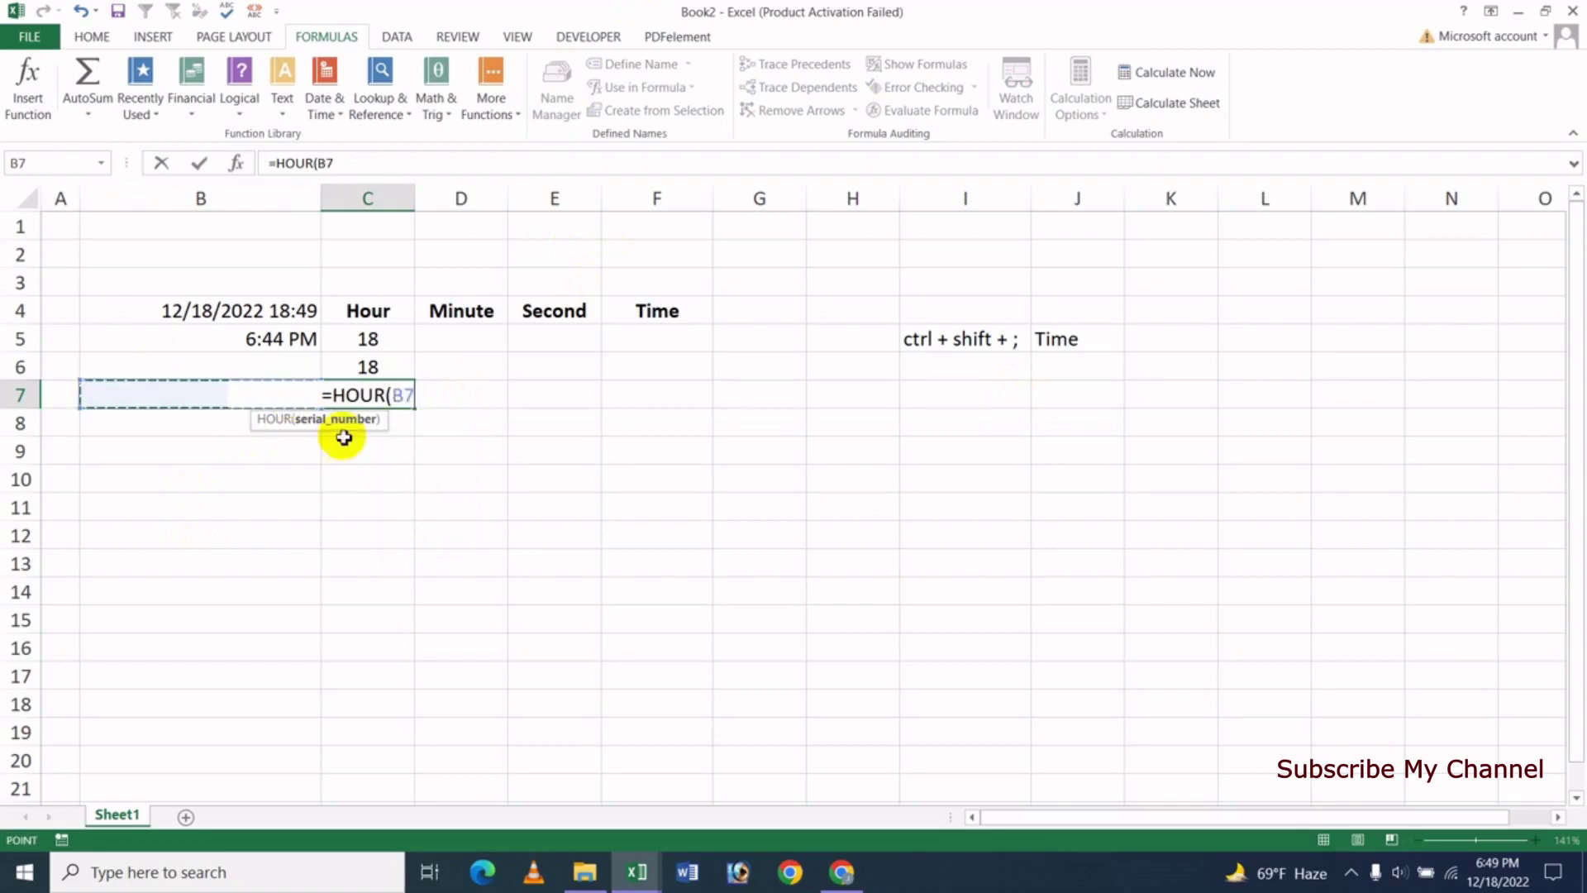
pyautogui.press('Return')
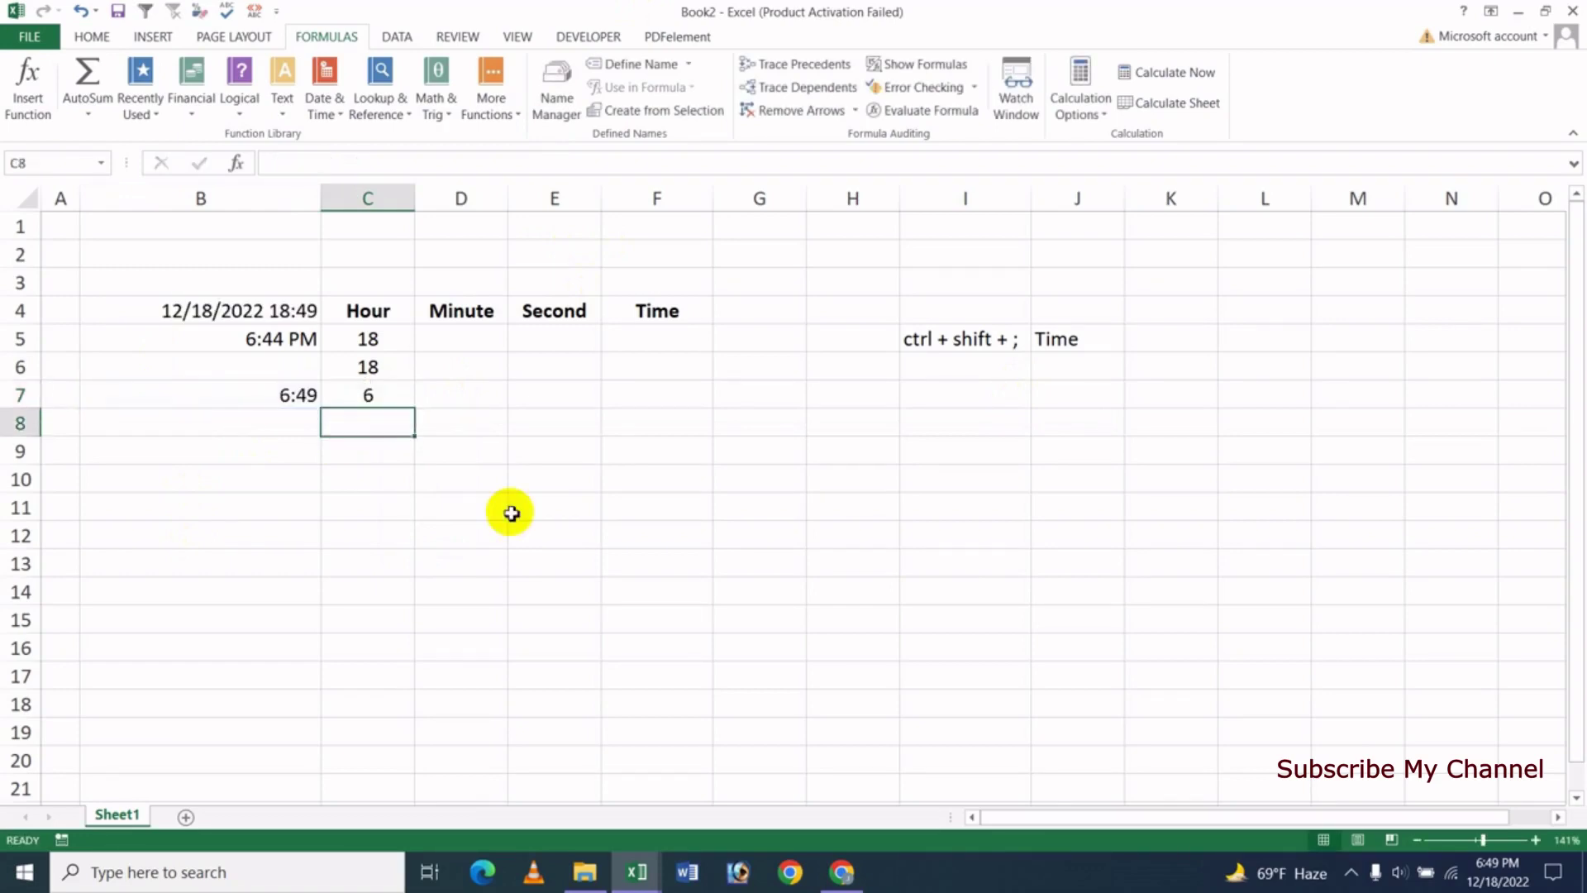
pyautogui.press('Up')
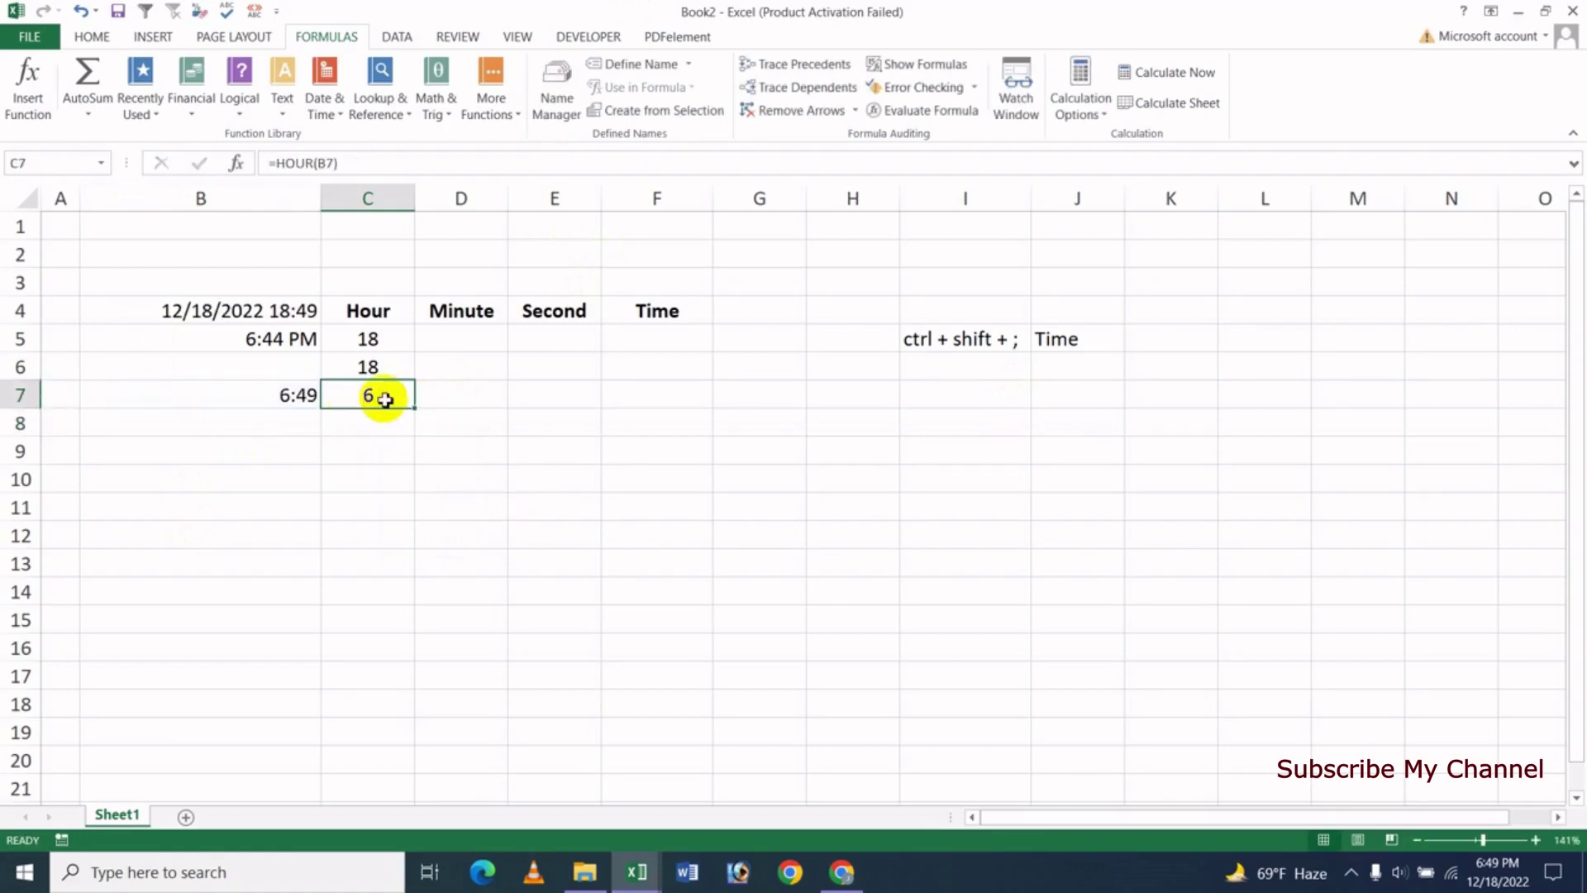
# - Review the formulas in B4, C6, C7 and B7
pyautogui.click(294, 312)
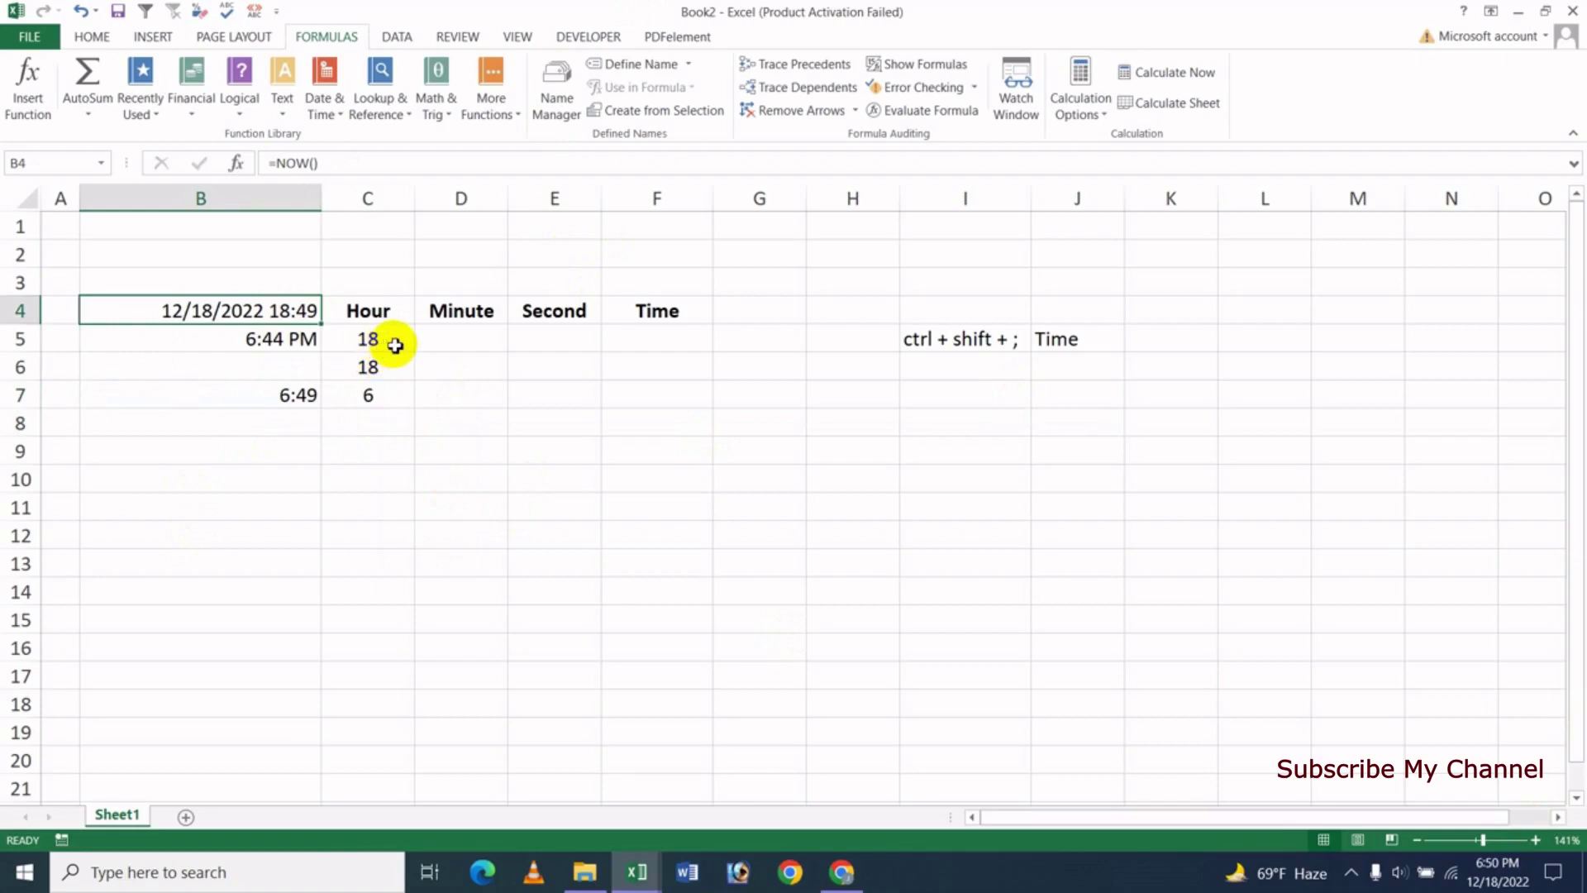
pyautogui.click(374, 366)
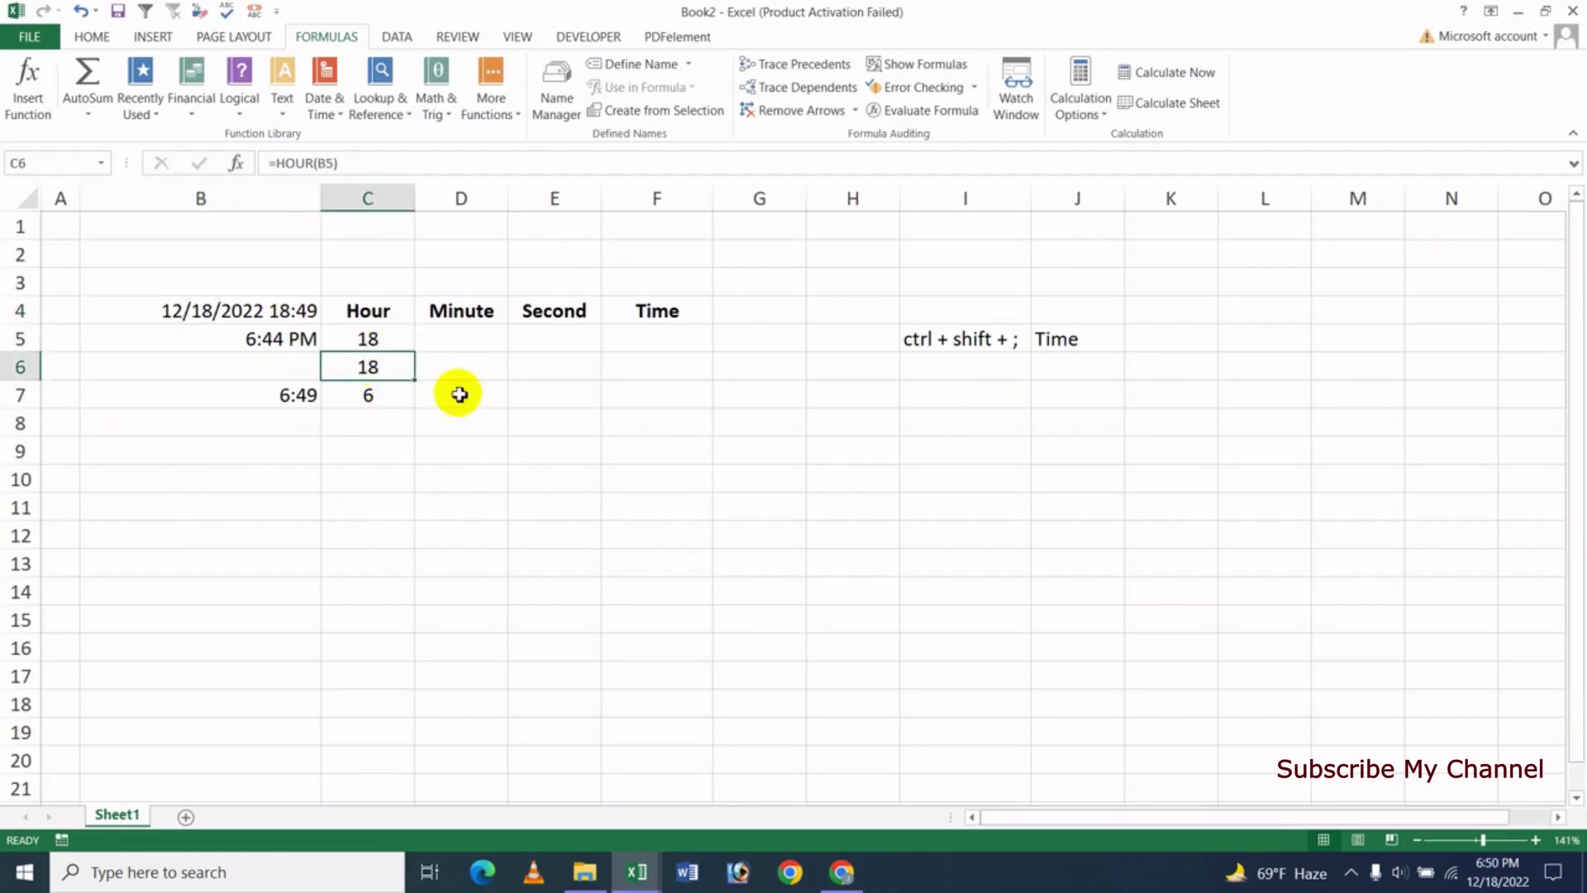
pyautogui.click(326, 401)
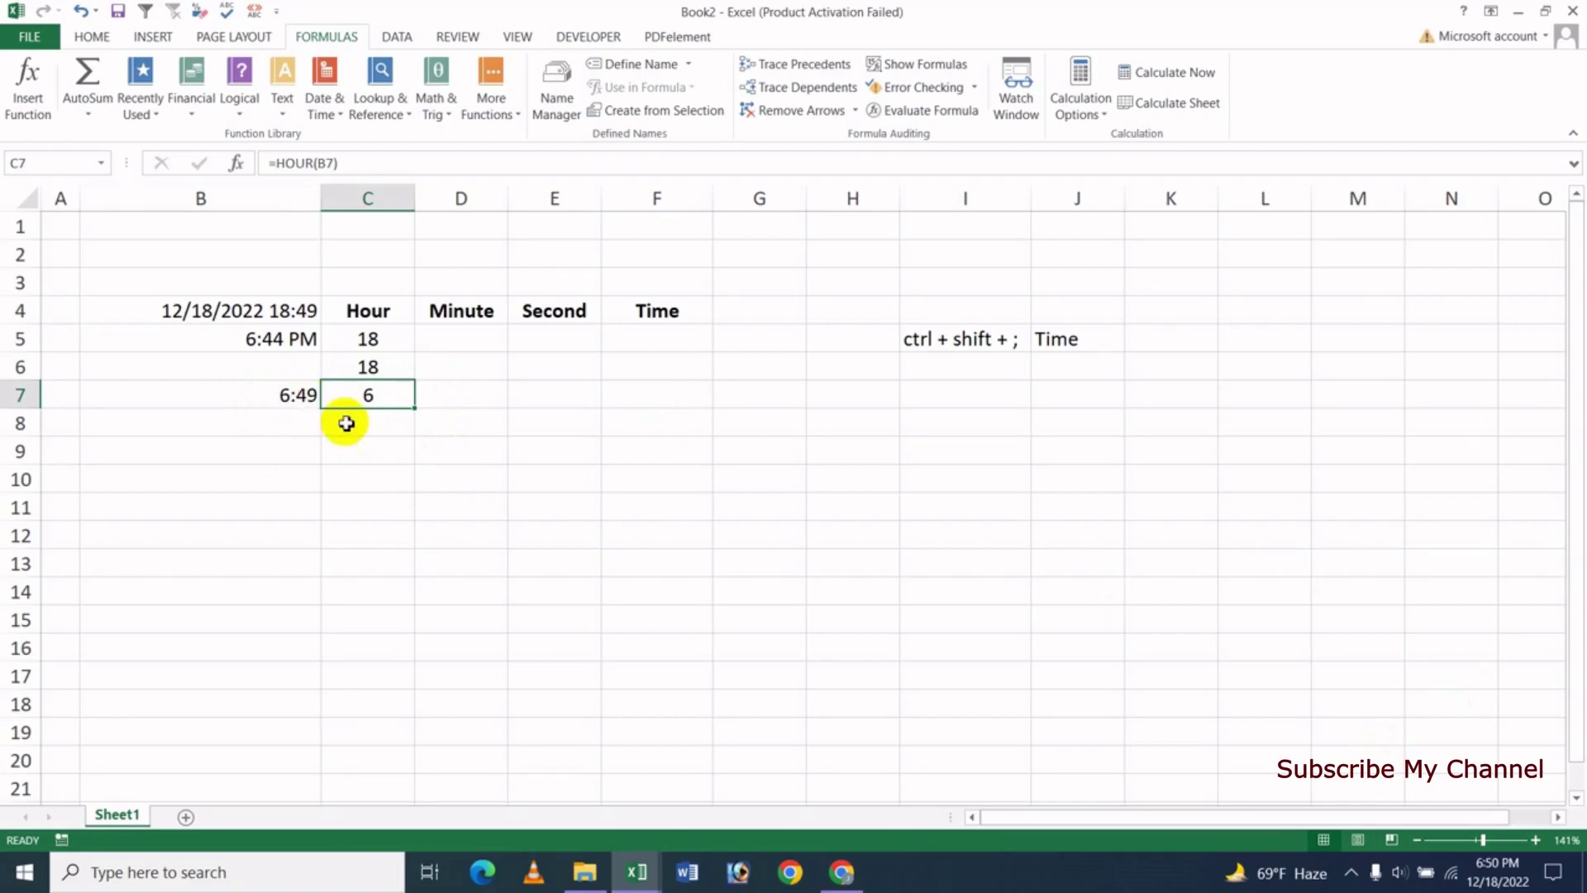
pyautogui.click(302, 395)
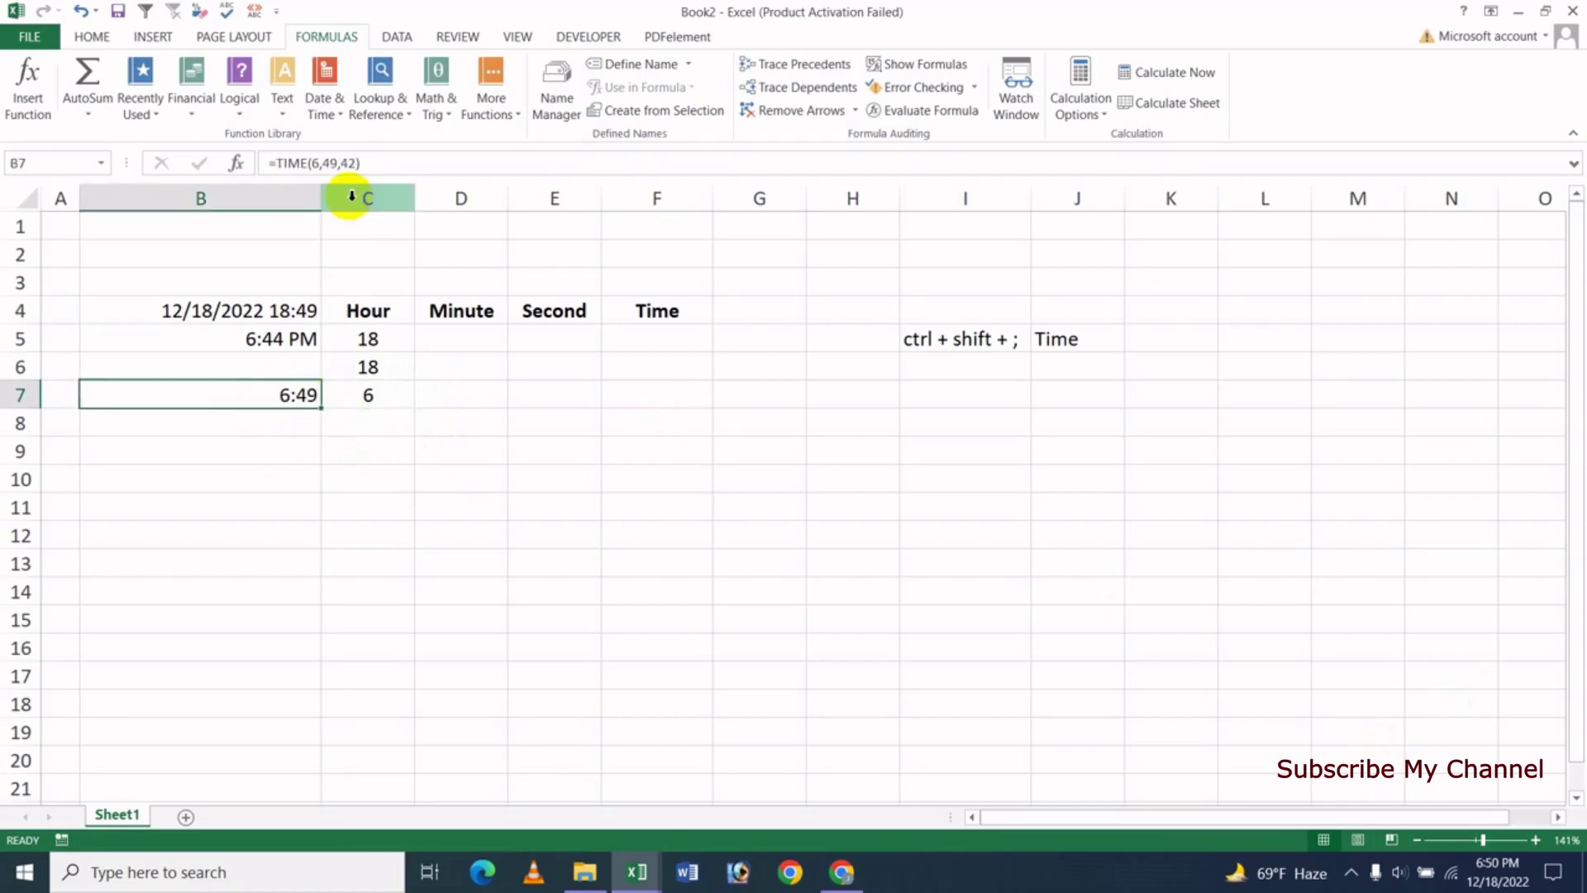
pyautogui.click(400, 398)
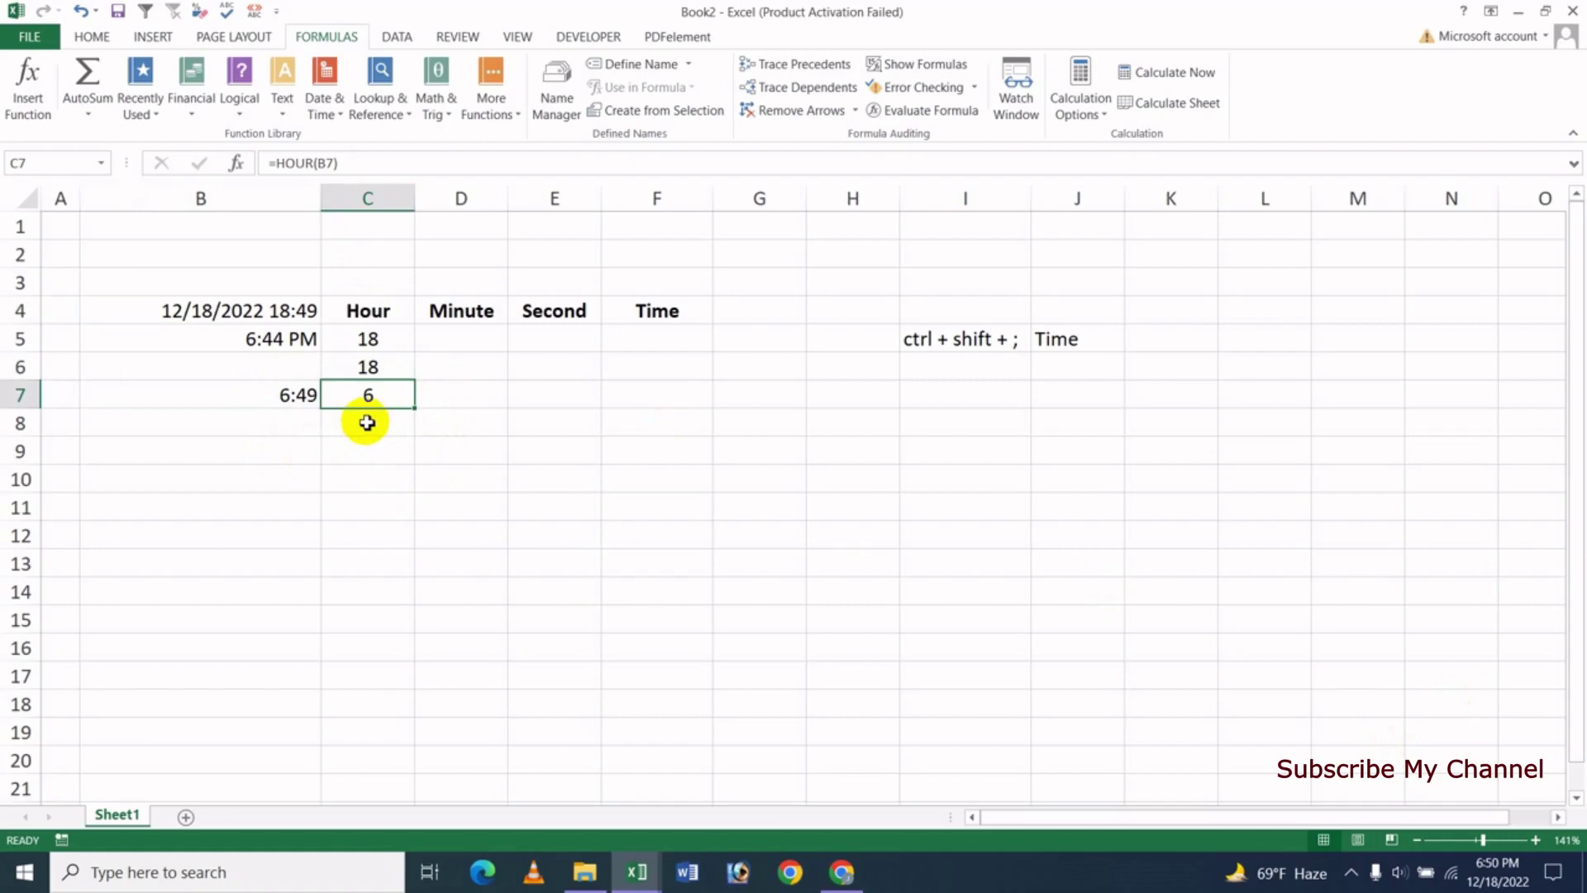
pyautogui.click(367, 422)
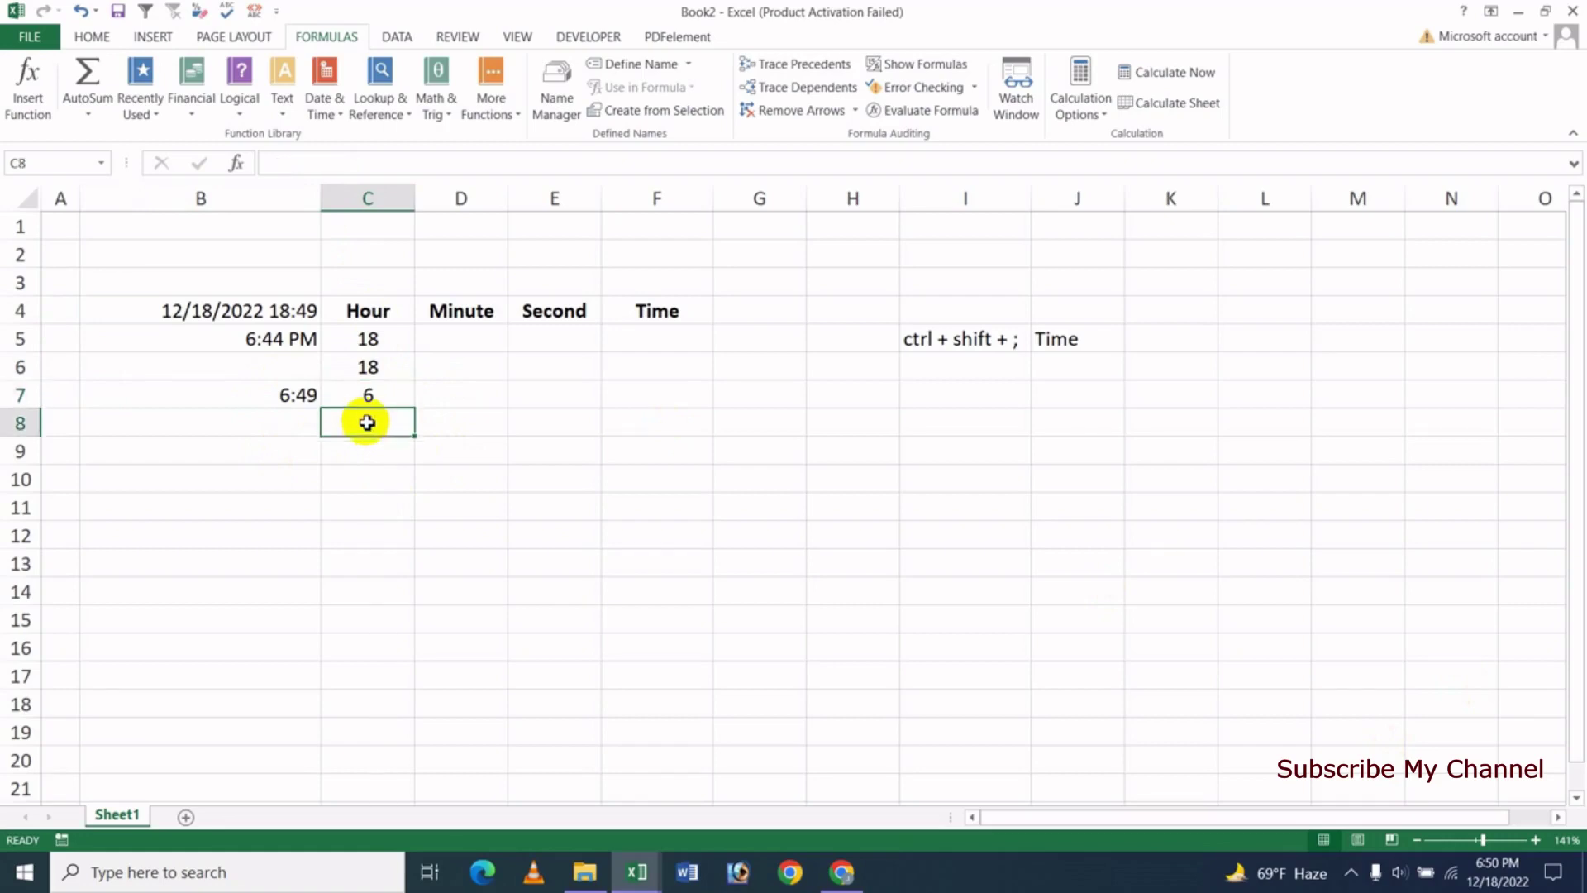
# - Insert =HOUR(B7) in C8 from the Formulas Date & Time list, giving 6
pyautogui.click(329, 120)
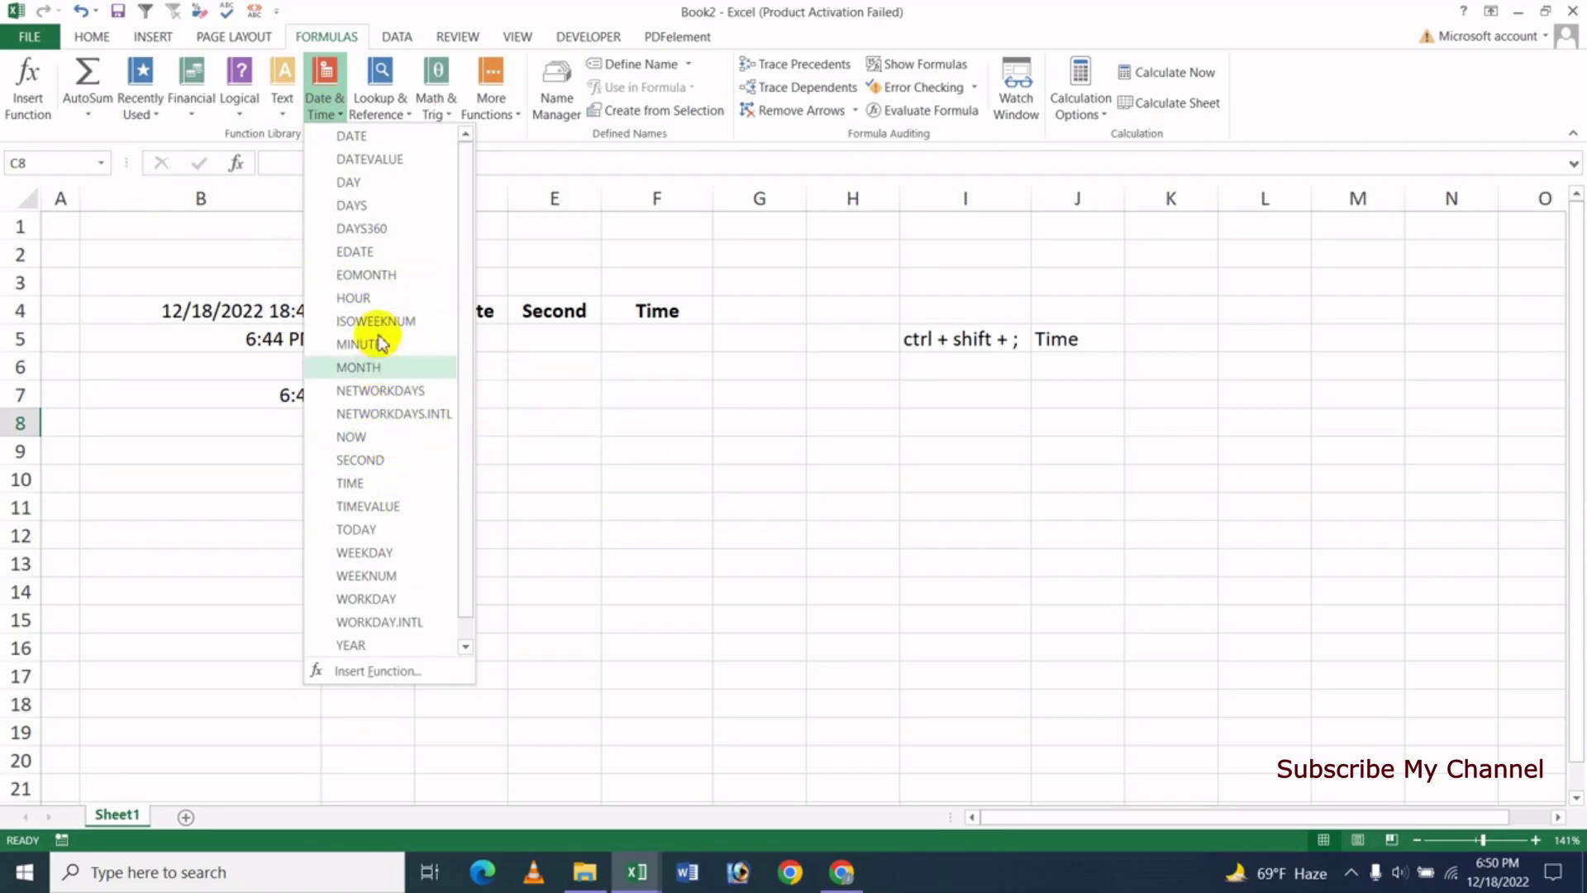
pyautogui.click(372, 299)
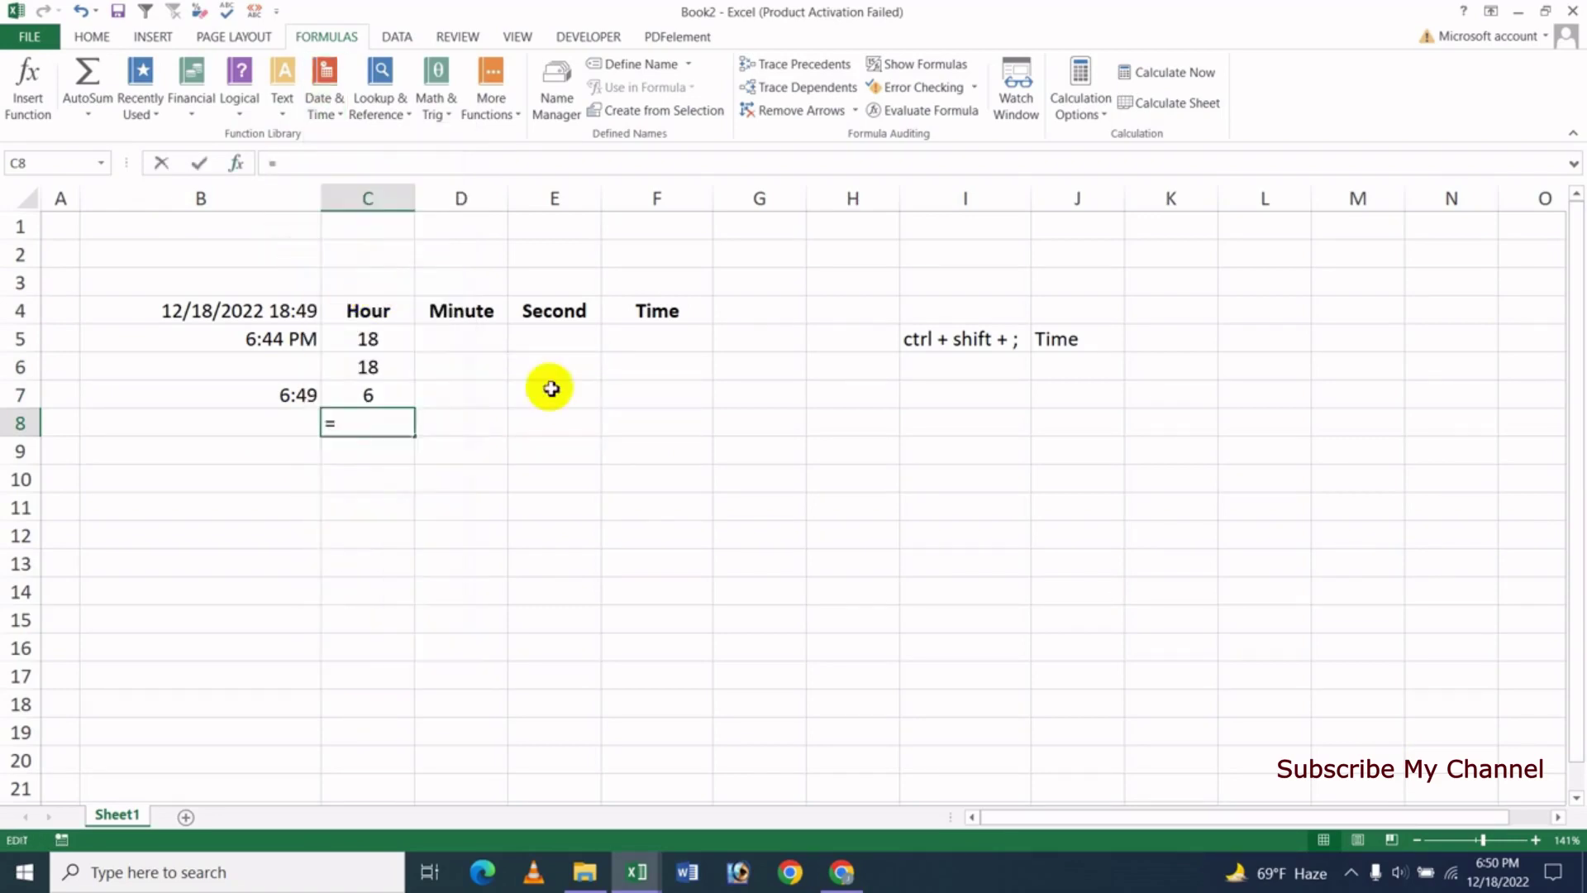
pyautogui.click(301, 395)
pyautogui.click(1203, 759)
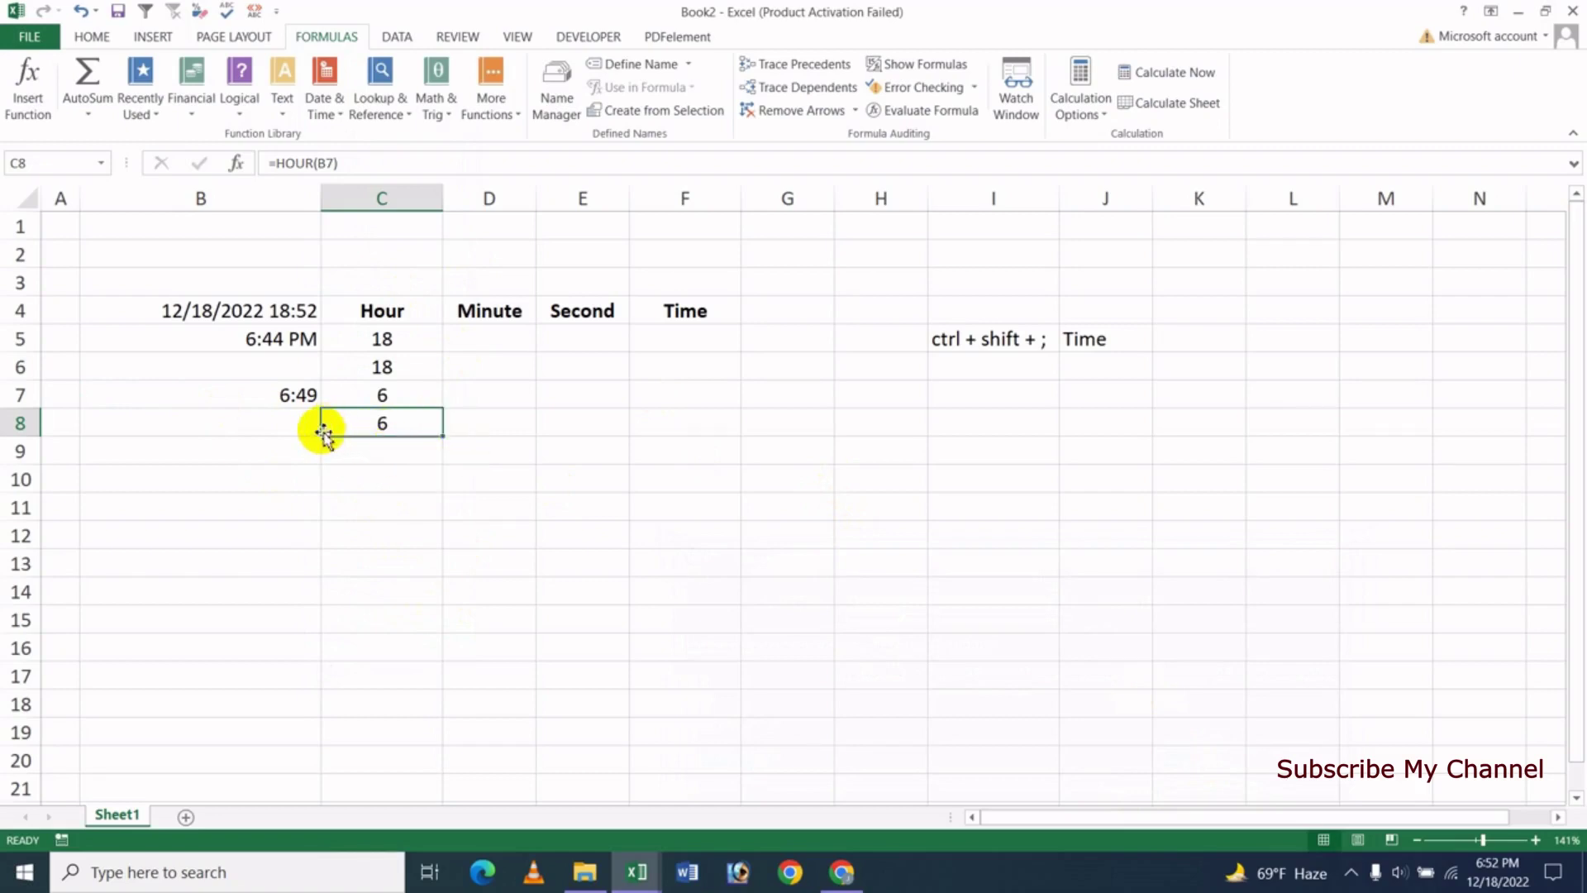
pyautogui.click(388, 450)
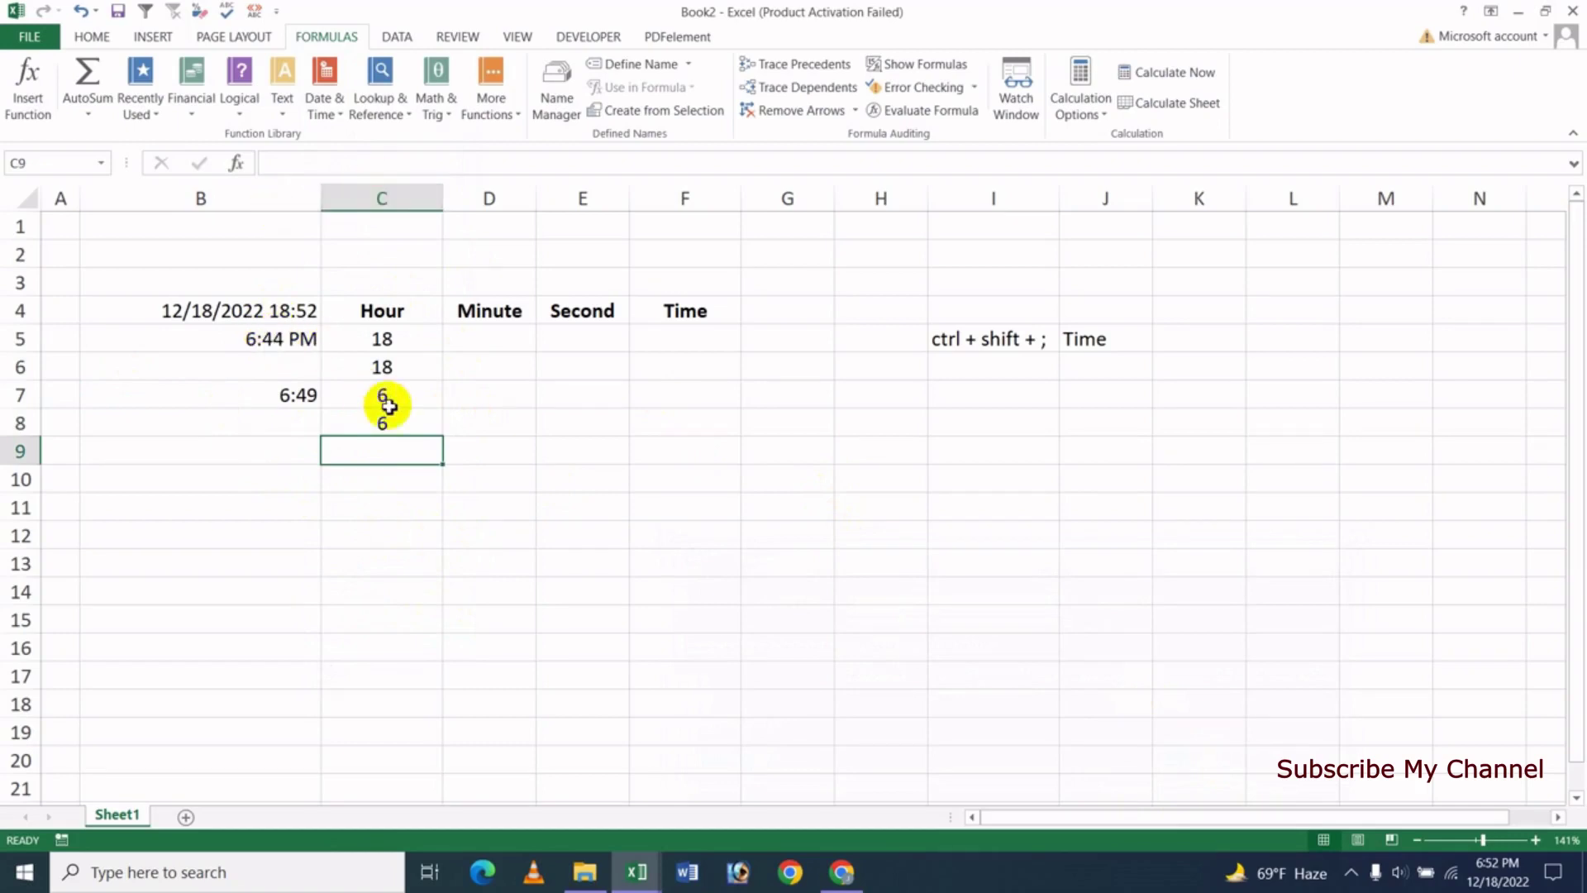
# - Insert =HOUR(B5) in C9 from the Date & Time function list, returning 18
pyautogui.click(324, 106)
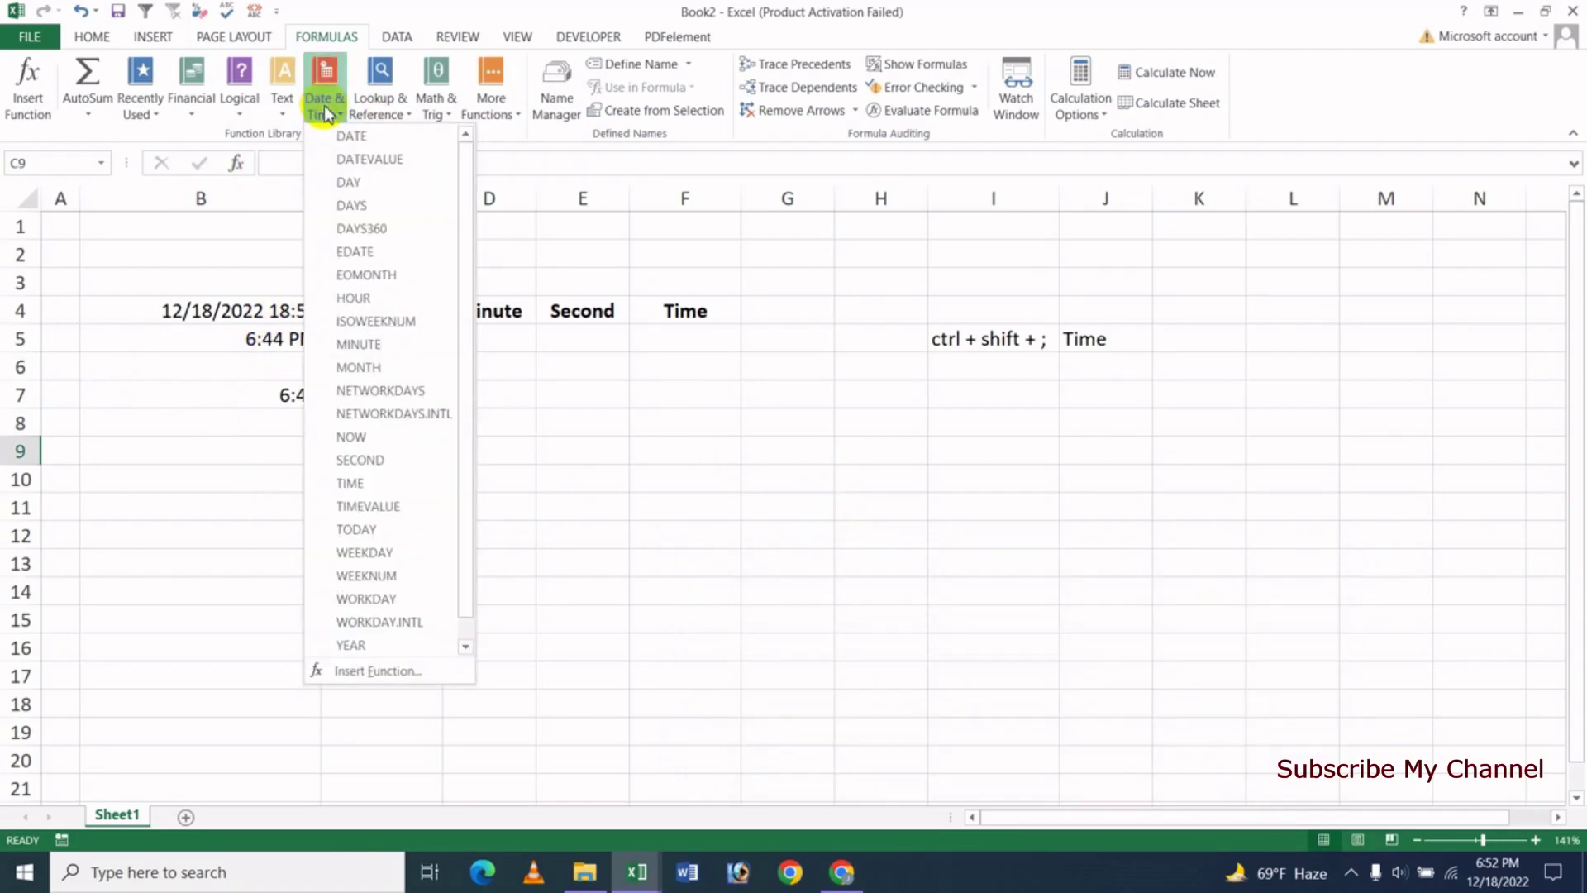
pyautogui.click(376, 301)
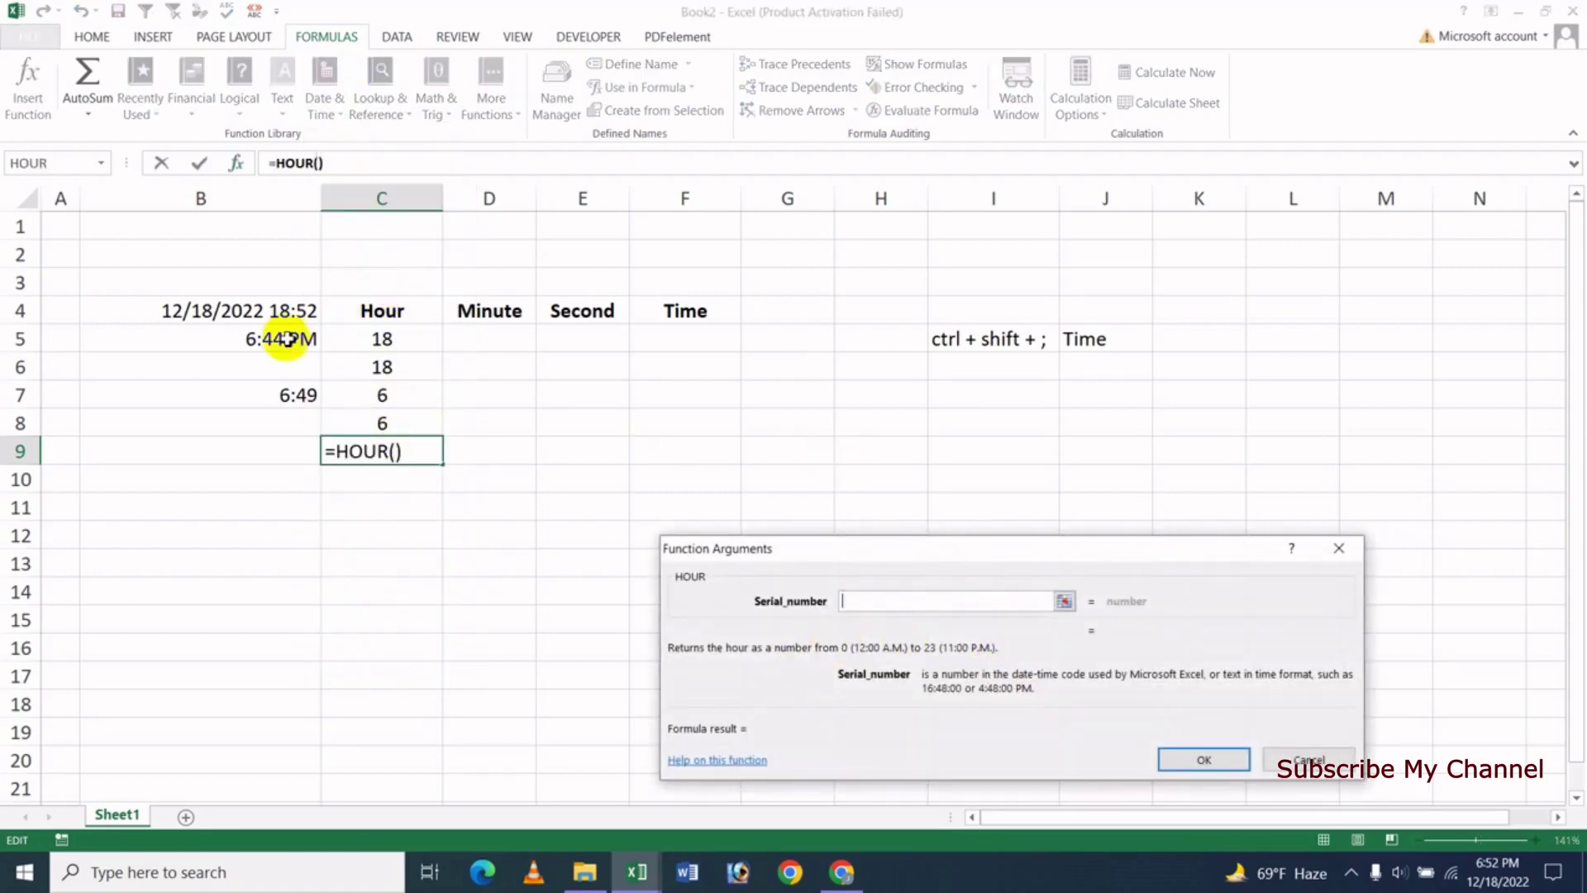
pyautogui.click(278, 337)
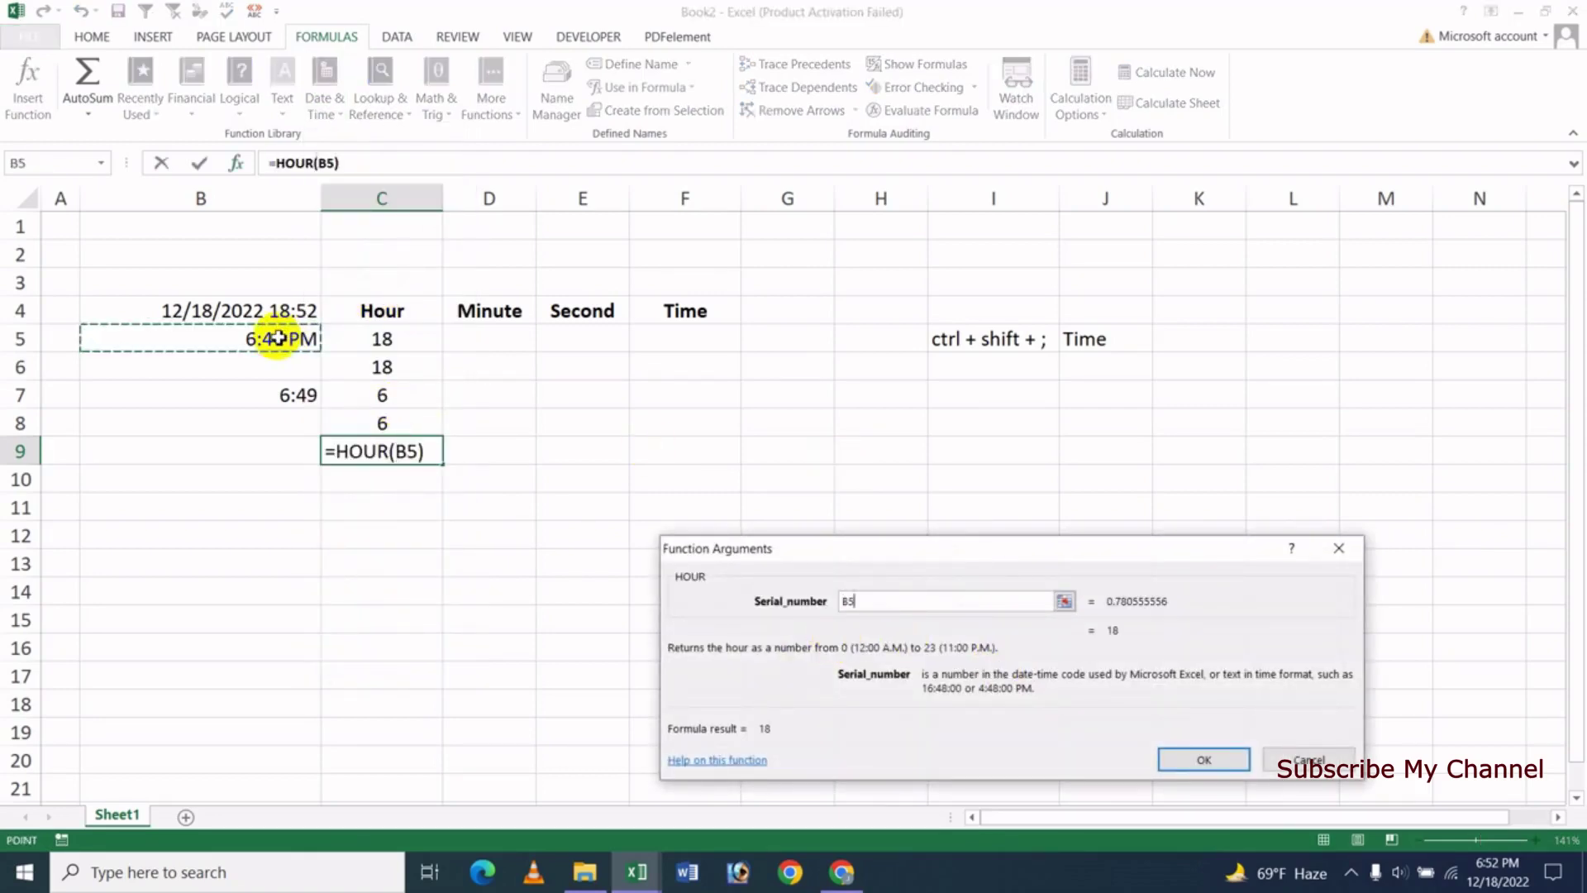
pyautogui.click(1203, 759)
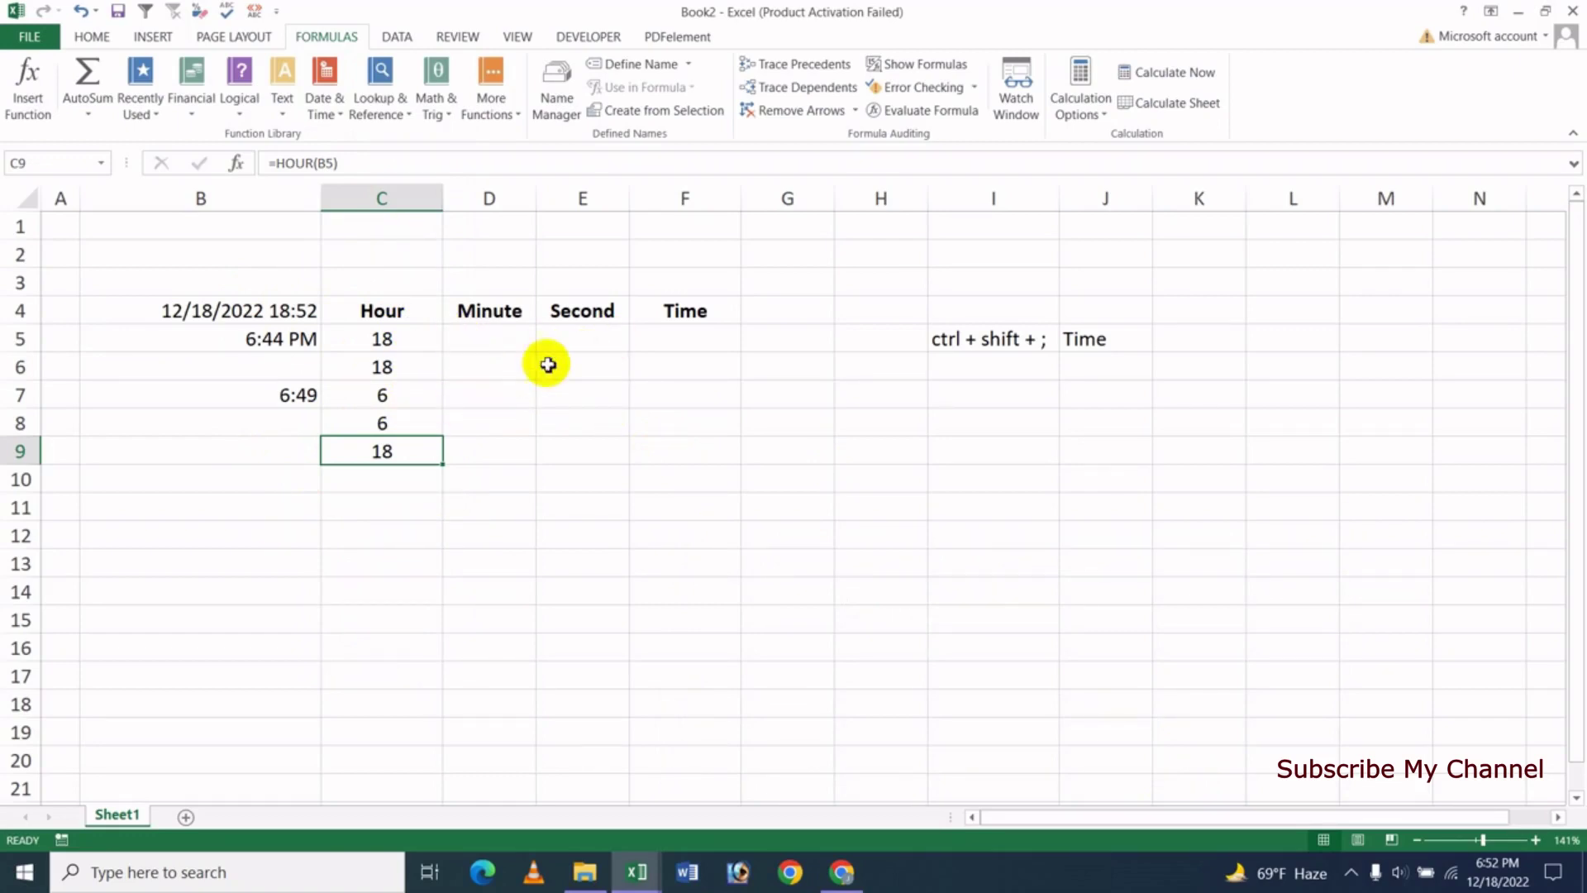
# - Enter =MINUTE(NOW()) in D5 under Minute, returning 53
pyautogui.click(502, 341)
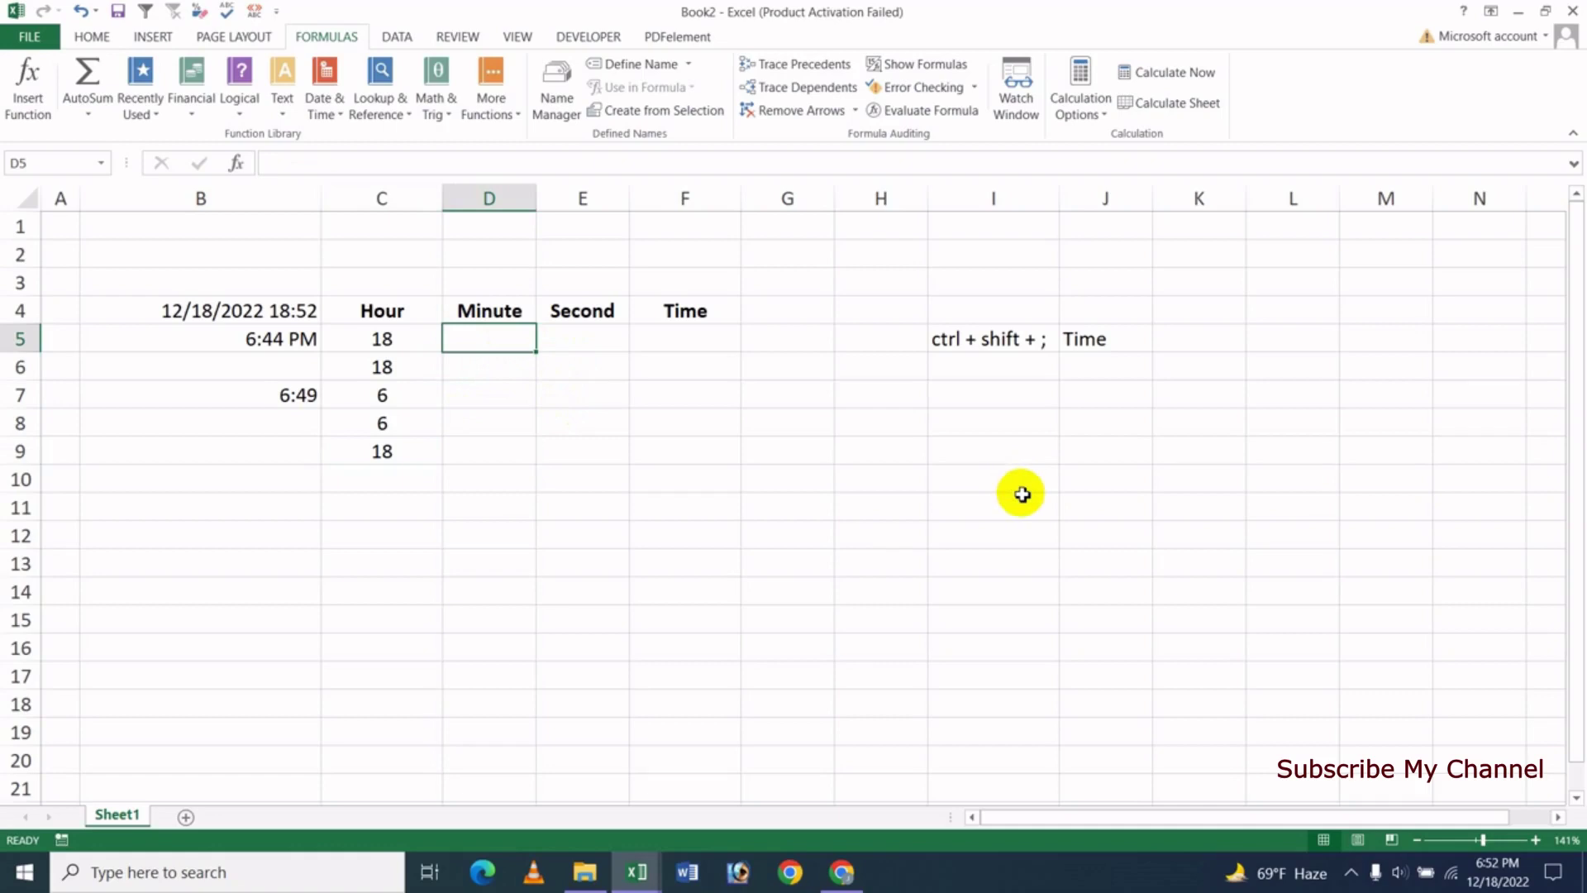
pyautogui.write('=mi')
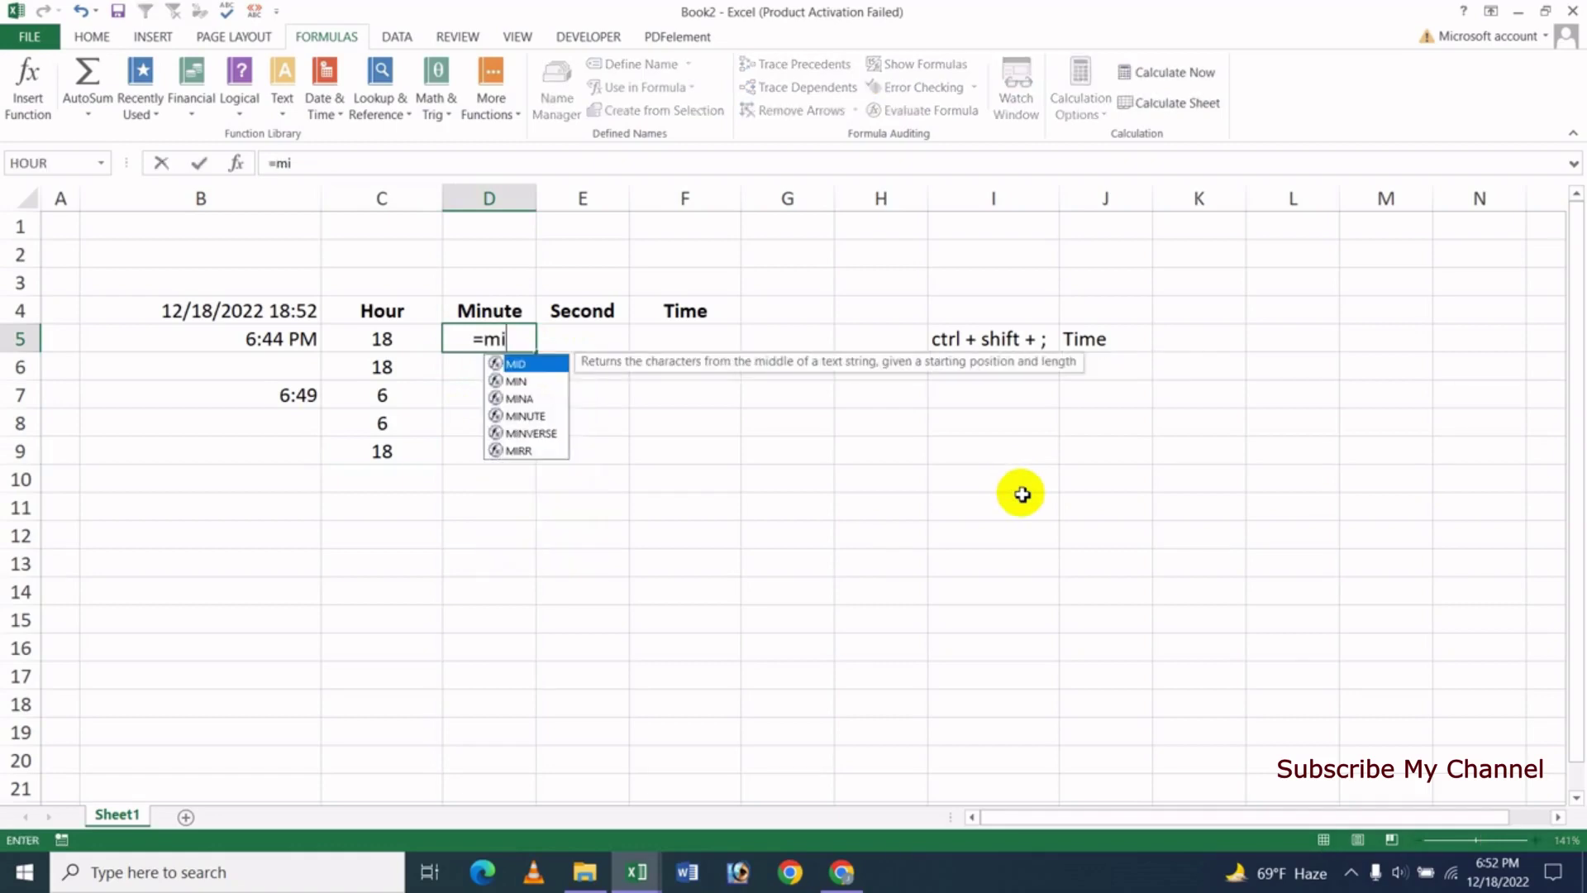
pyautogui.write('nu')
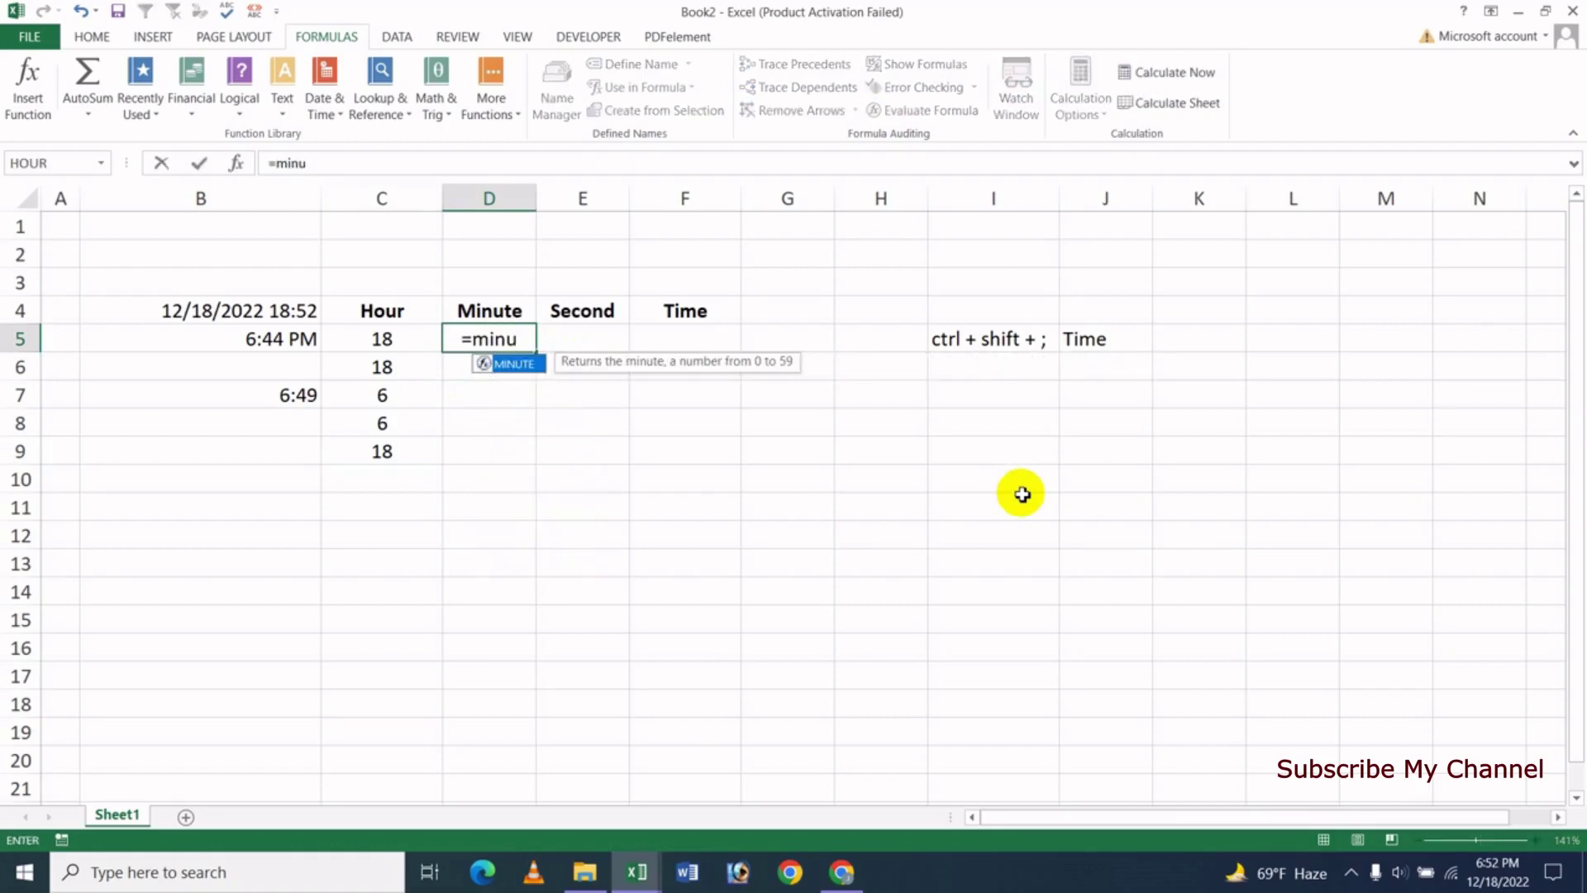
pyautogui.press('Tab')
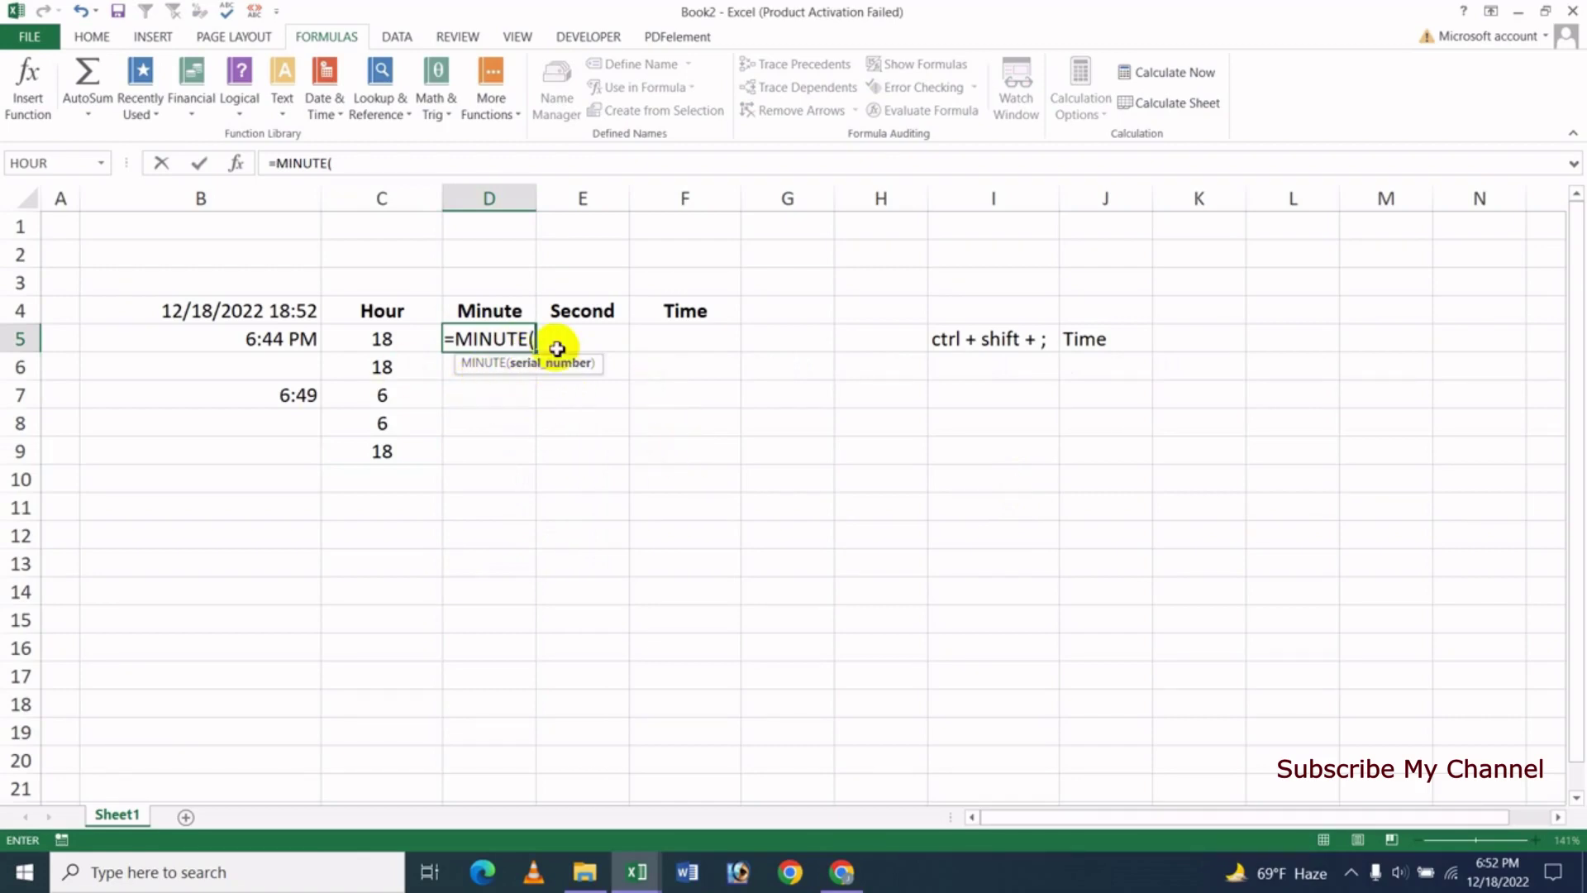
pyautogui.write('now')
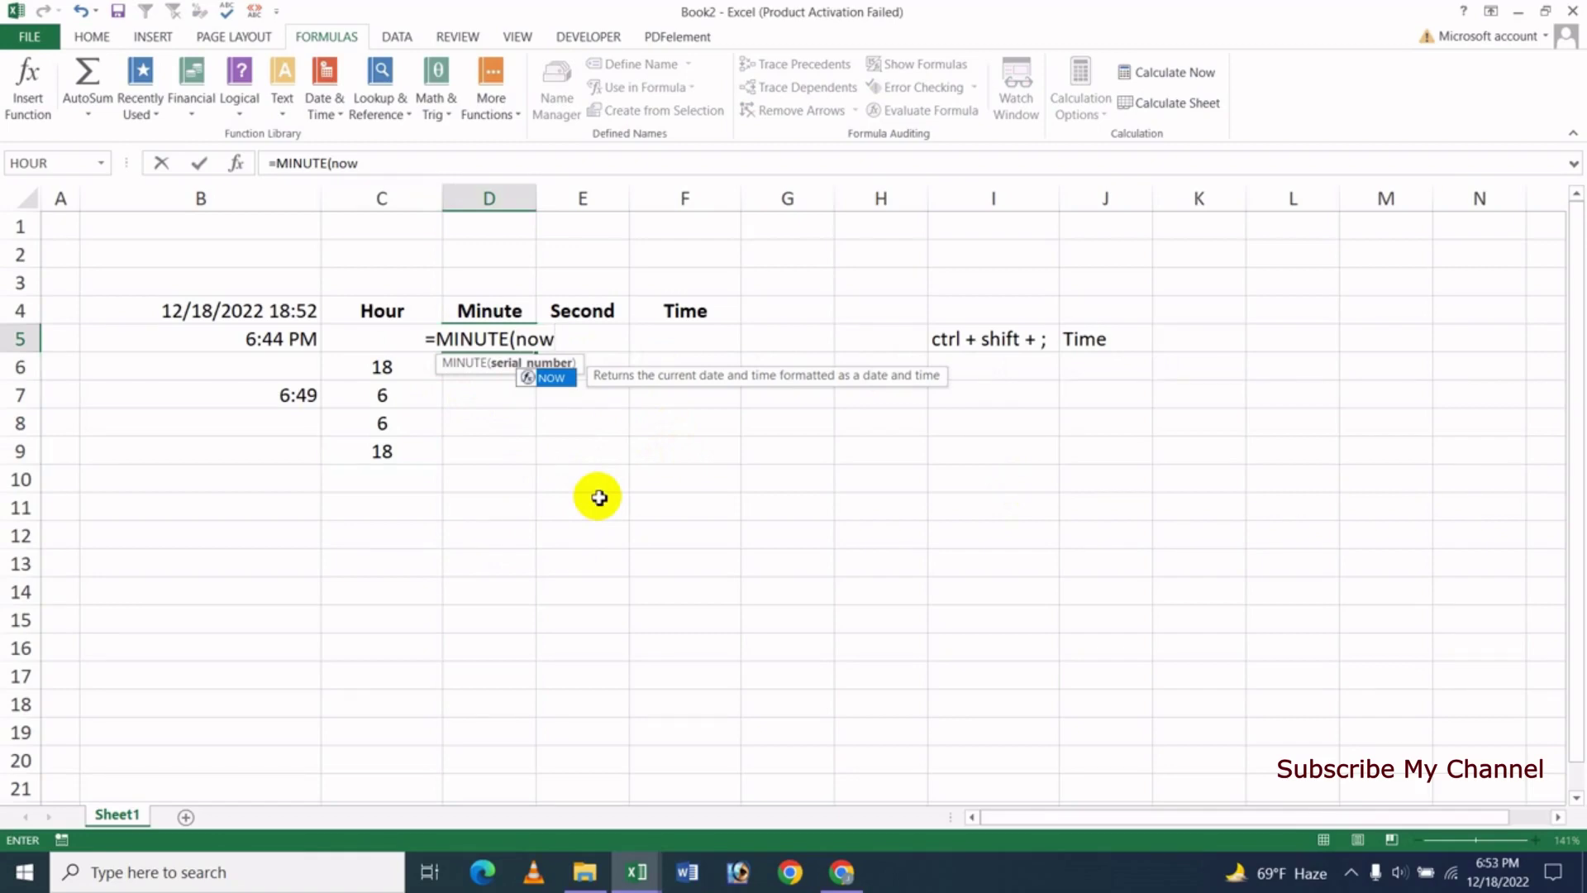
pyautogui.press('Tab')
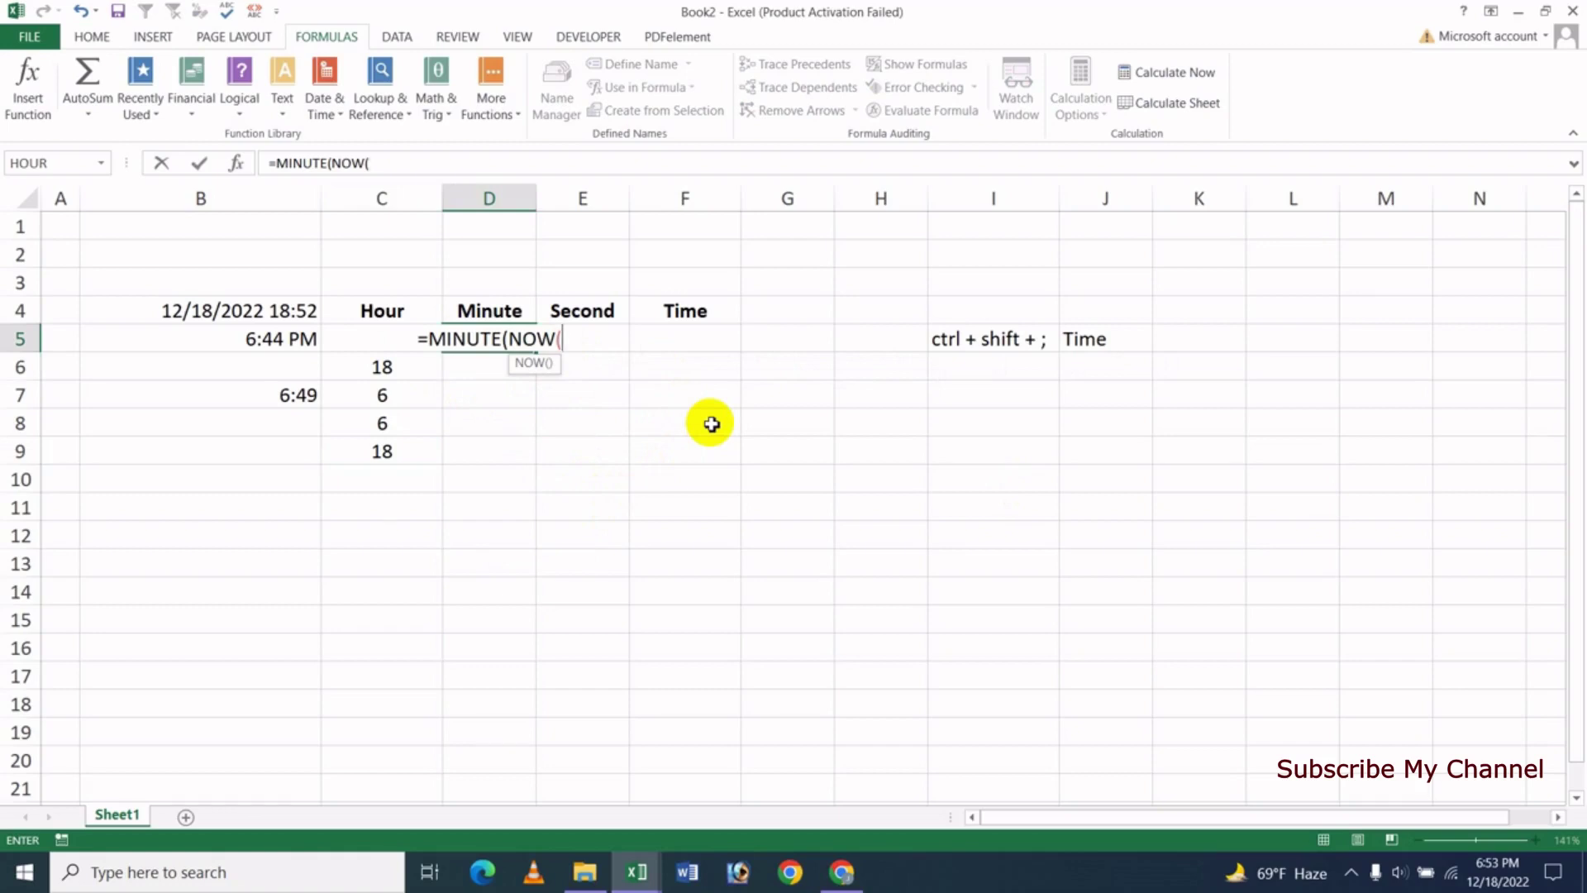
pyautogui.write(')')
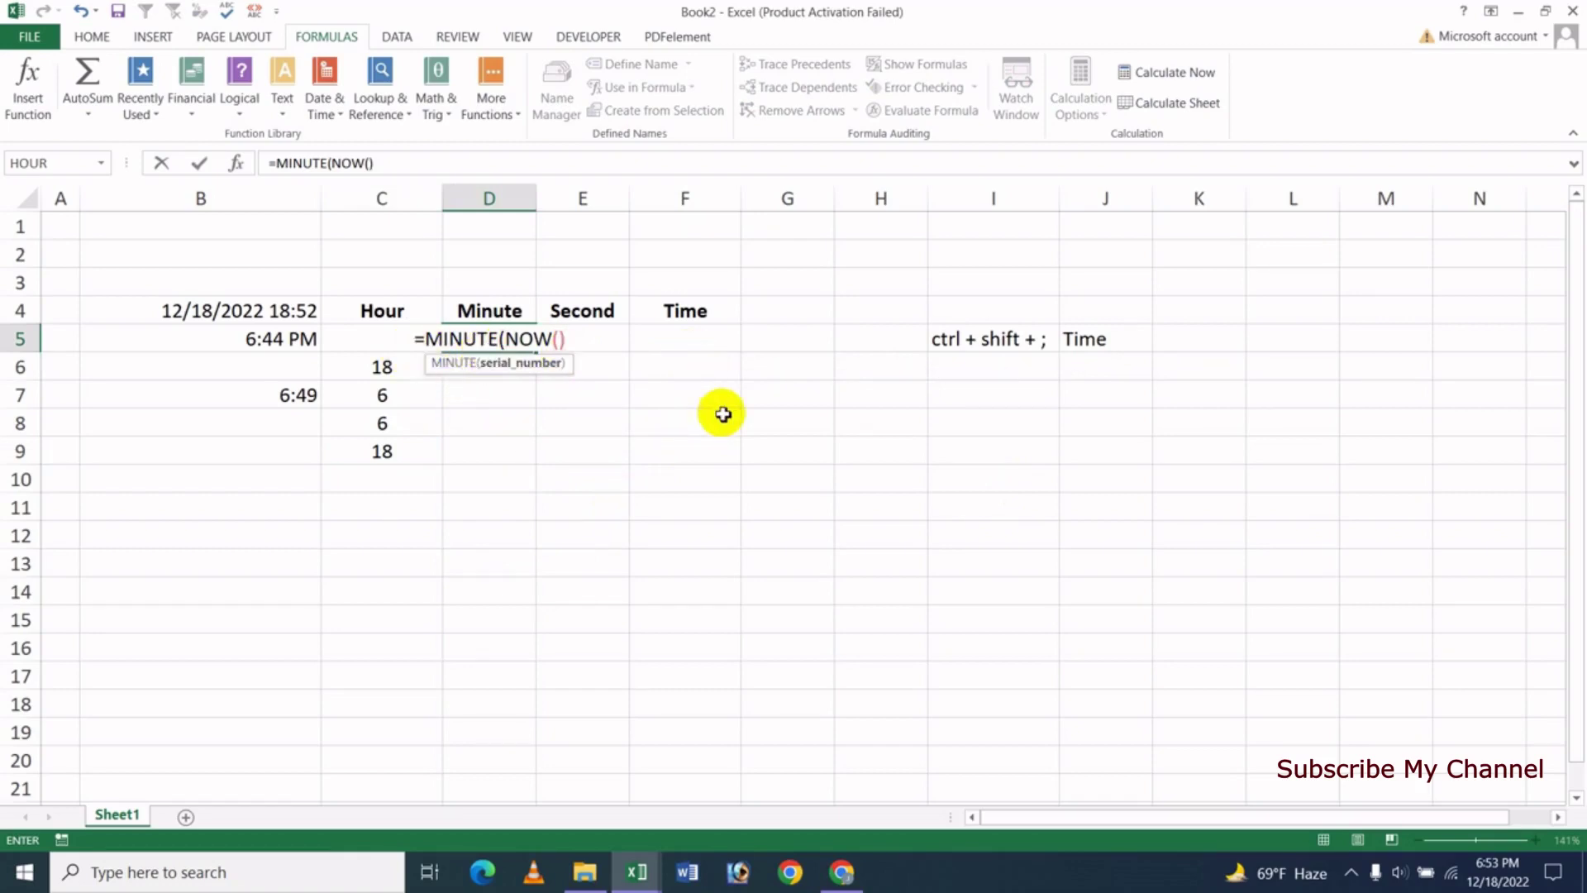
pyautogui.write(')')
pyautogui.press('Return')
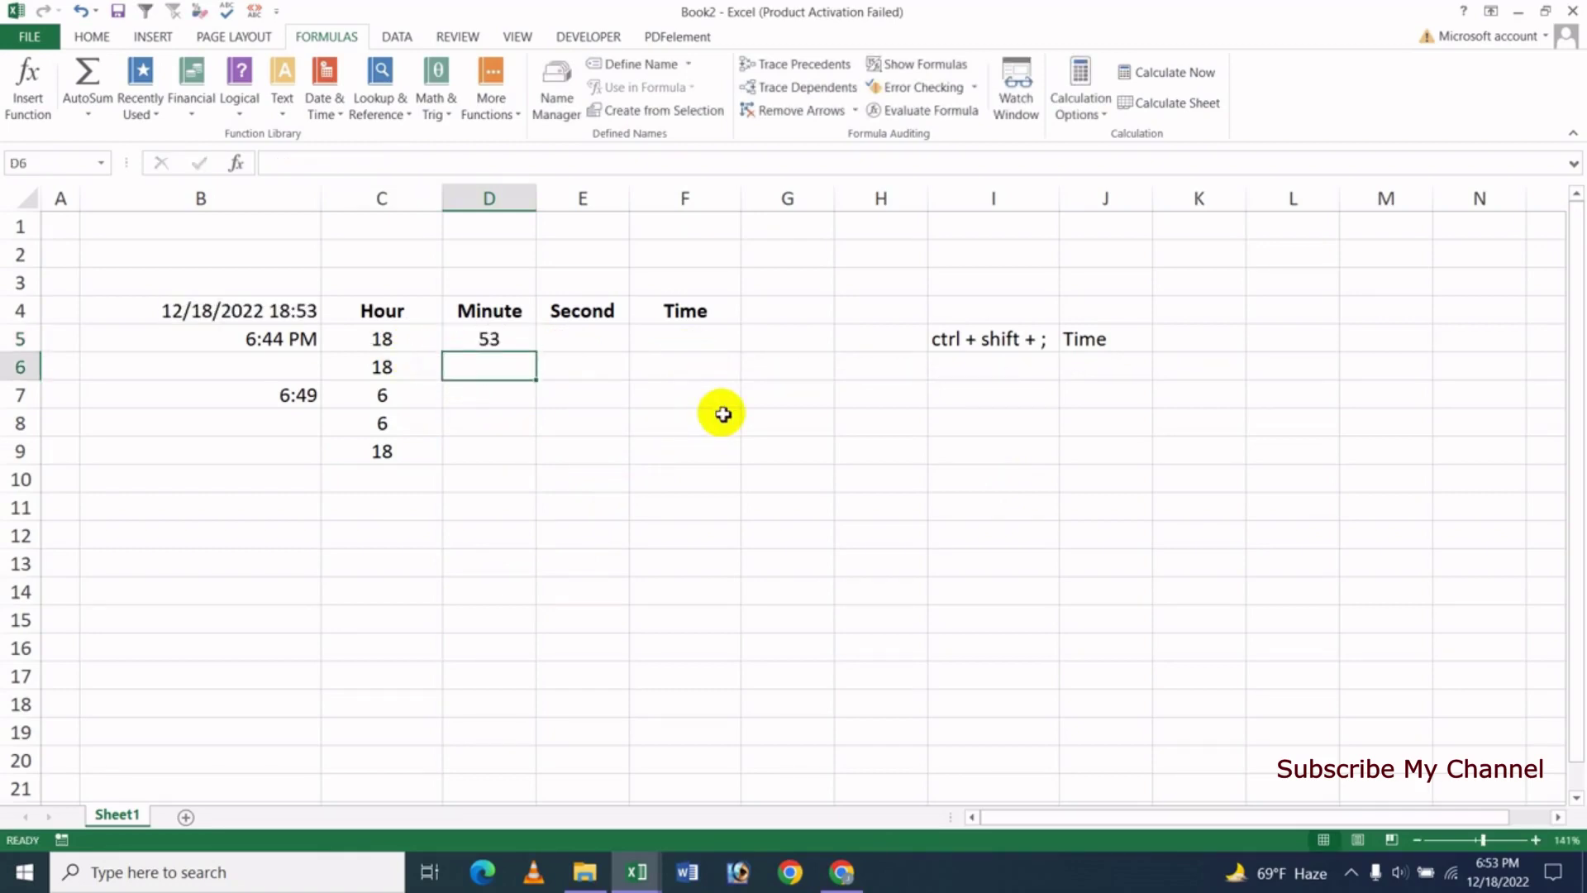
pyautogui.press('Up')
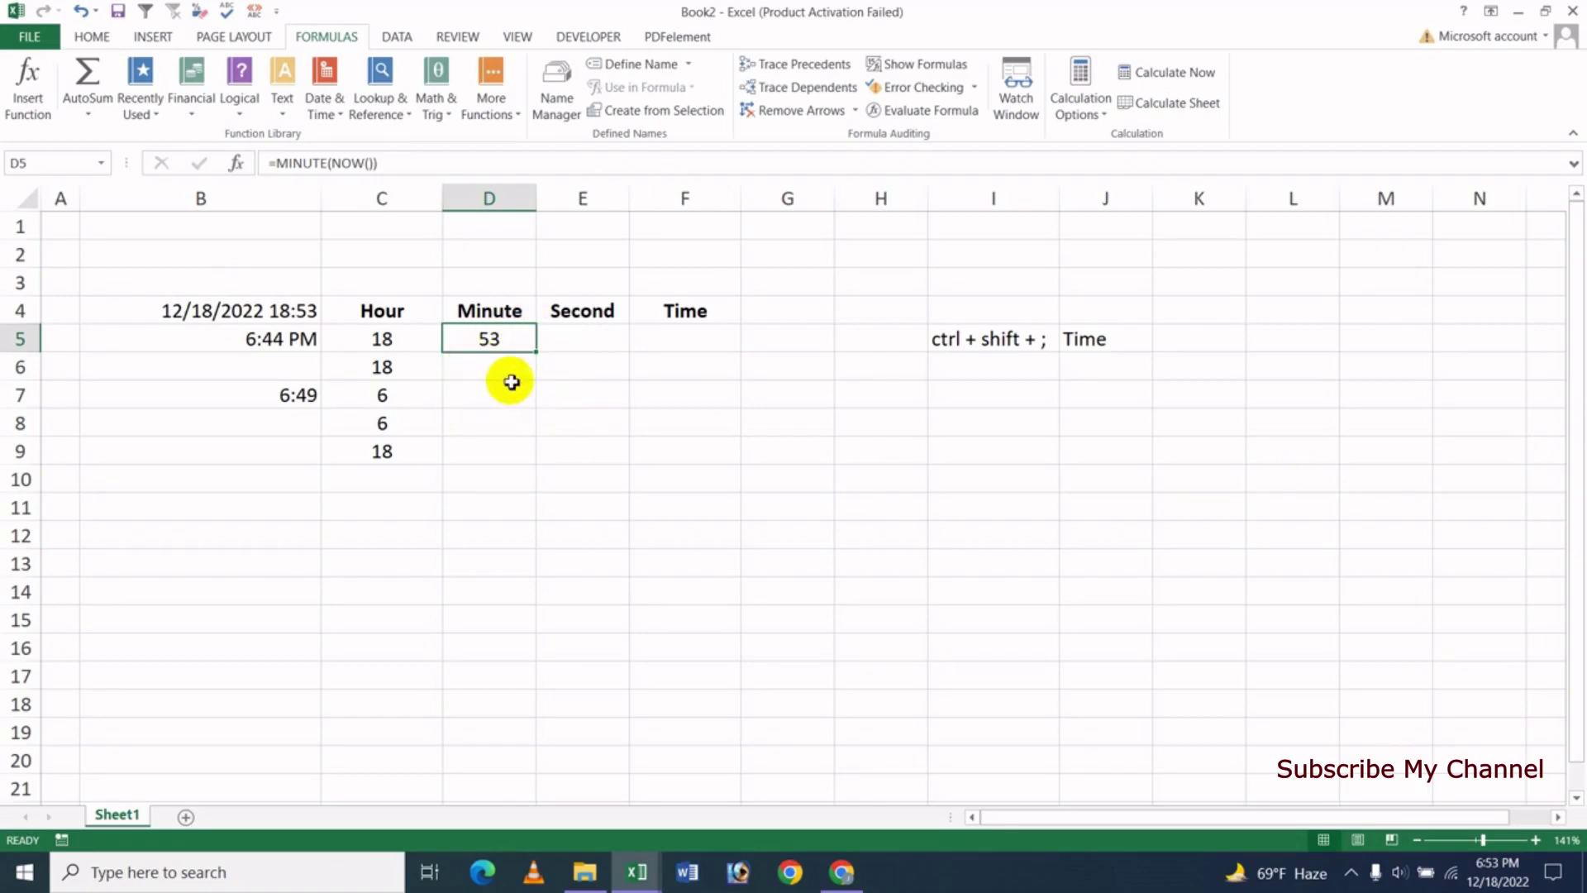
# - Enter =MINUTE(B4) in D6 and =MINUTE(B5) in D7, giving 54 and 44
pyautogui.click(507, 375)
pyautogui.write('=')
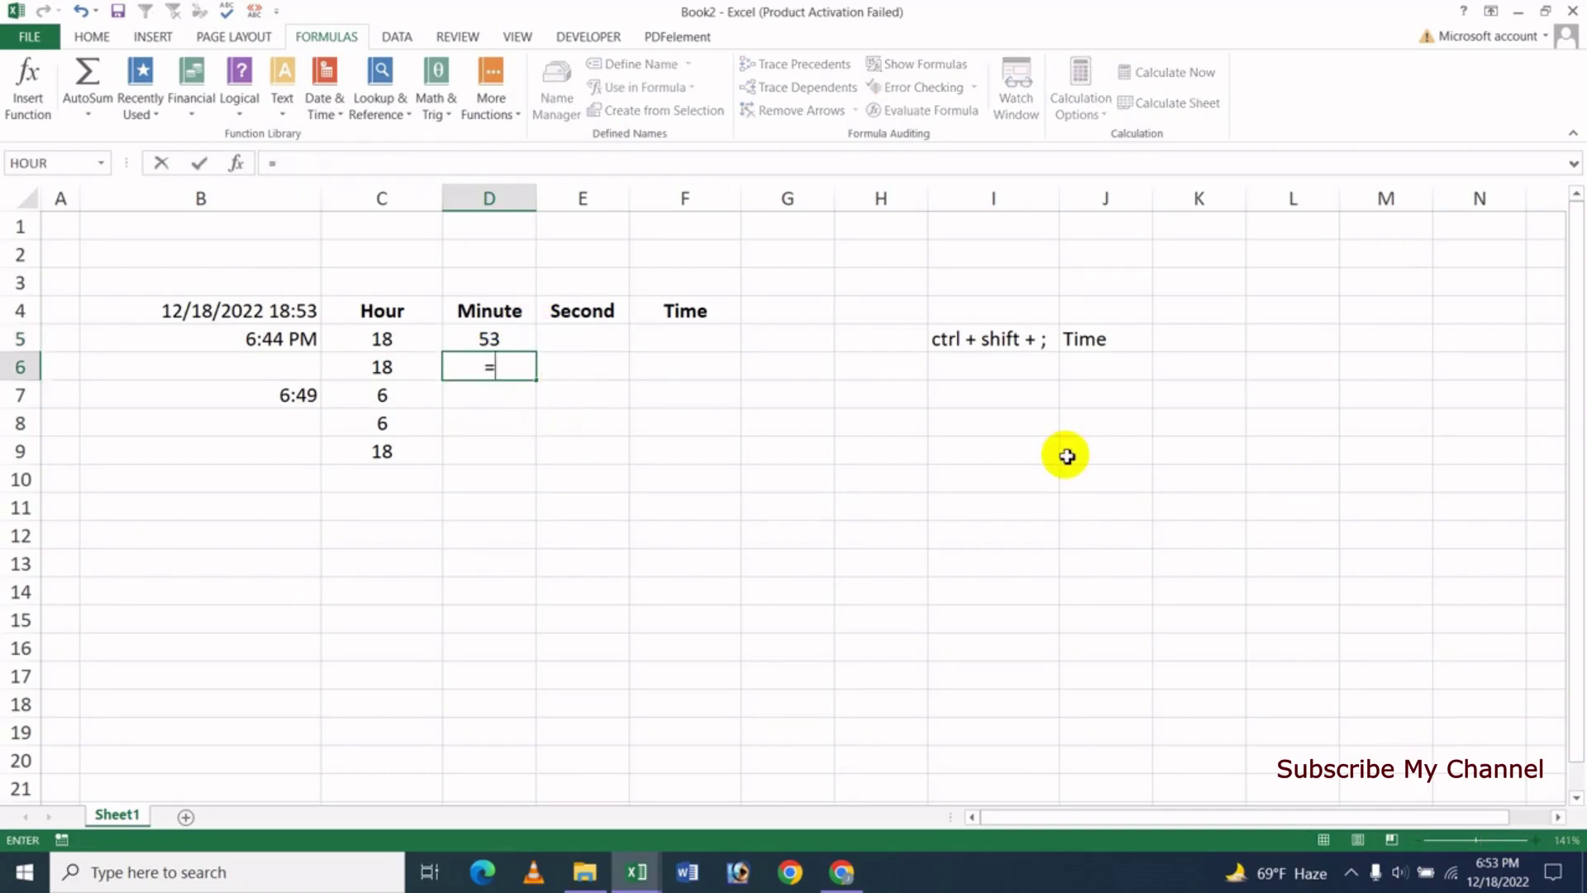
pyautogui.write('minu')
pyautogui.press('Tab')
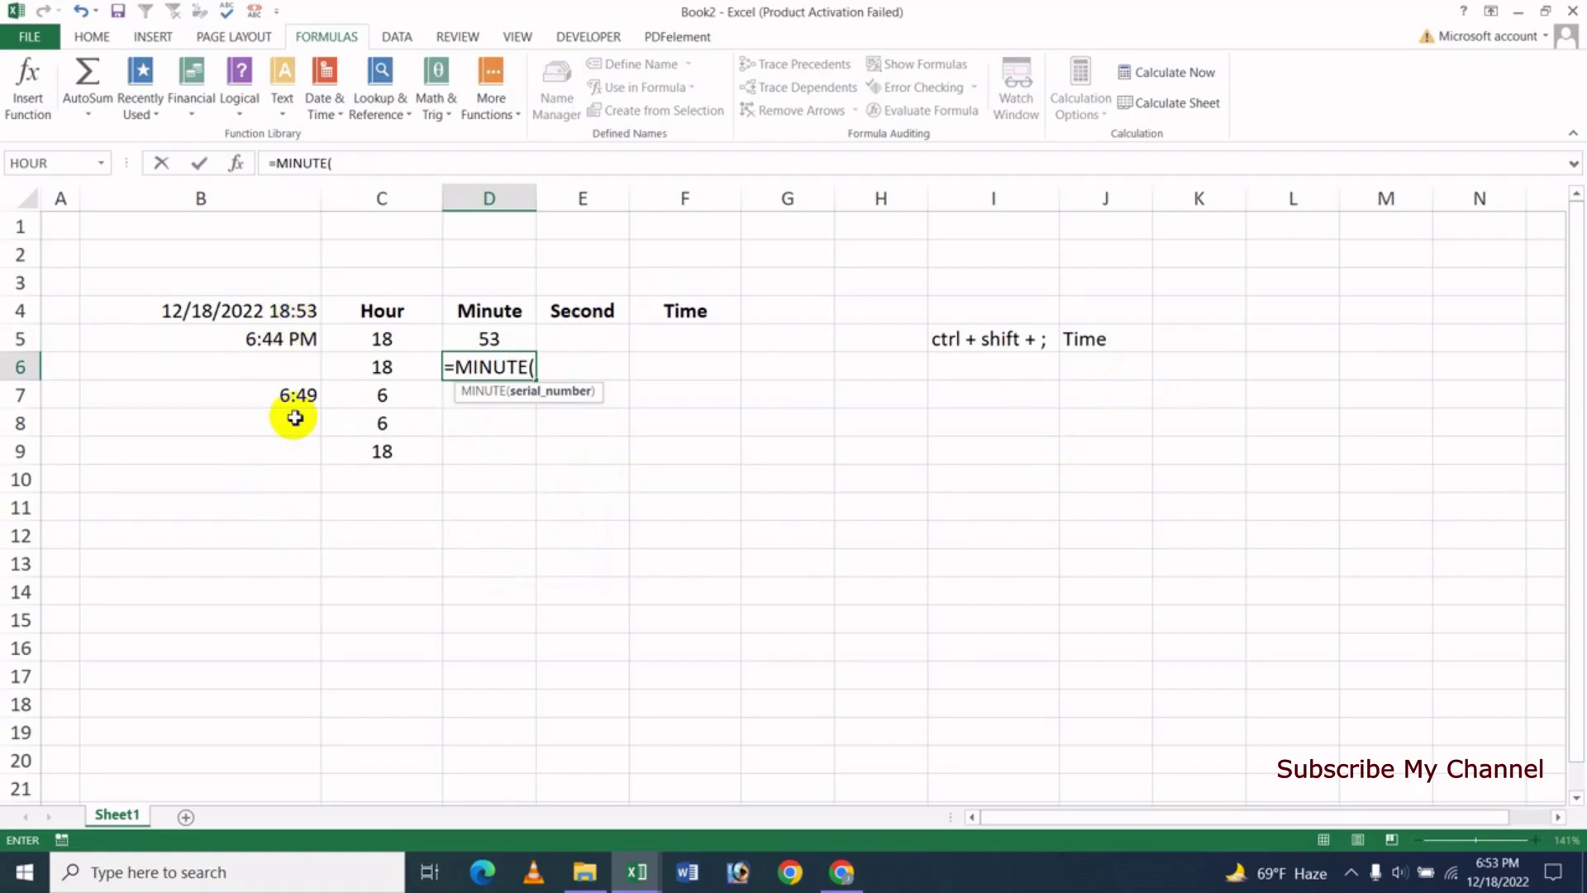
pyautogui.click(300, 312)
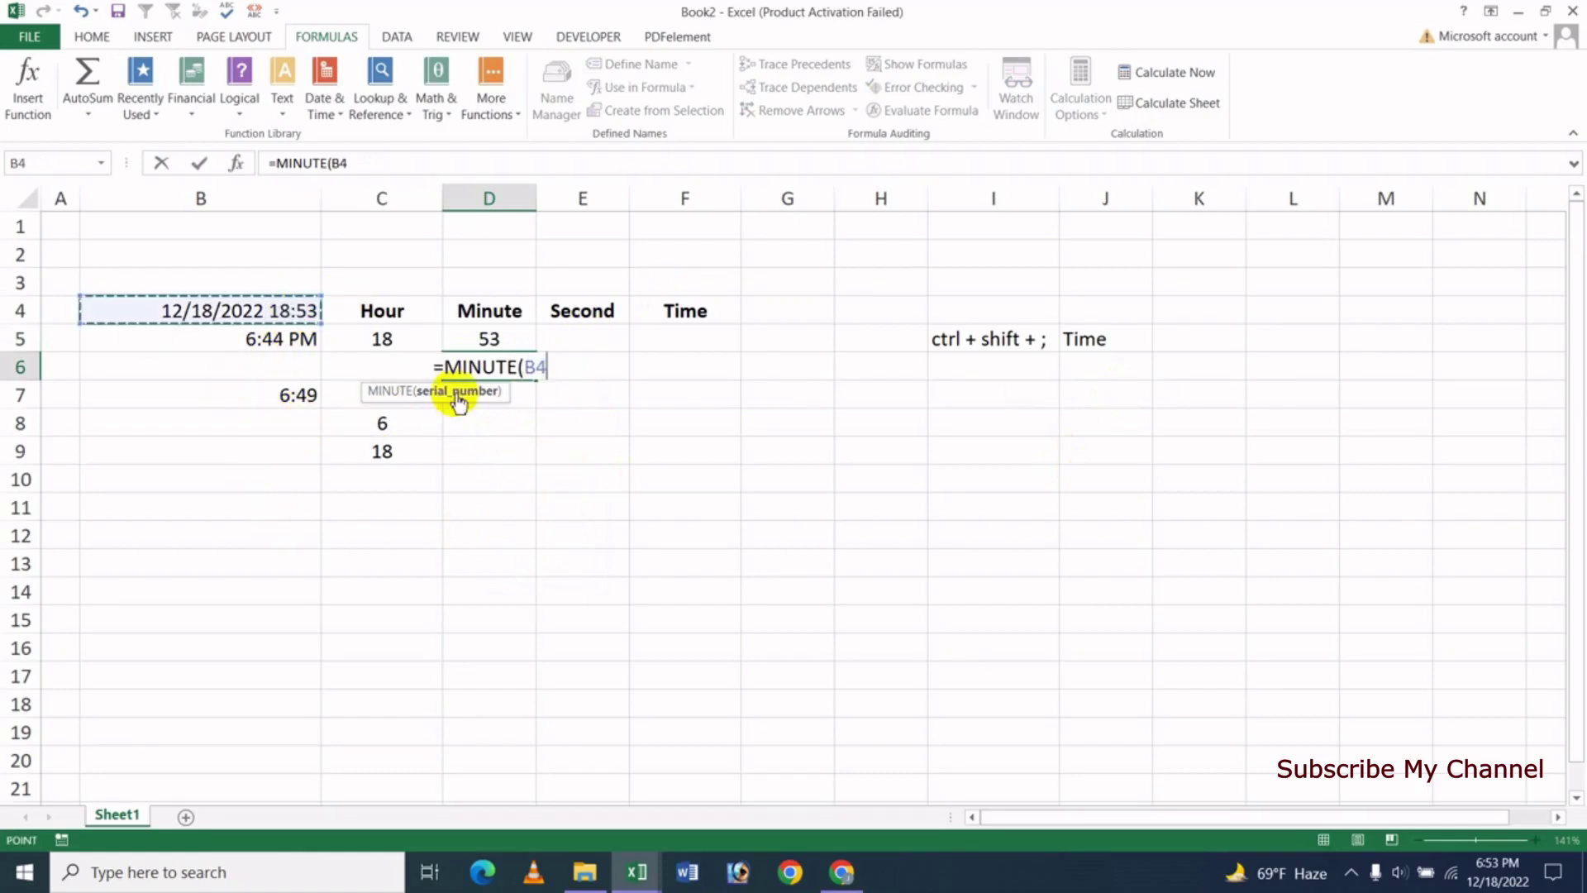
pyautogui.press('Return')
pyautogui.press('Up')
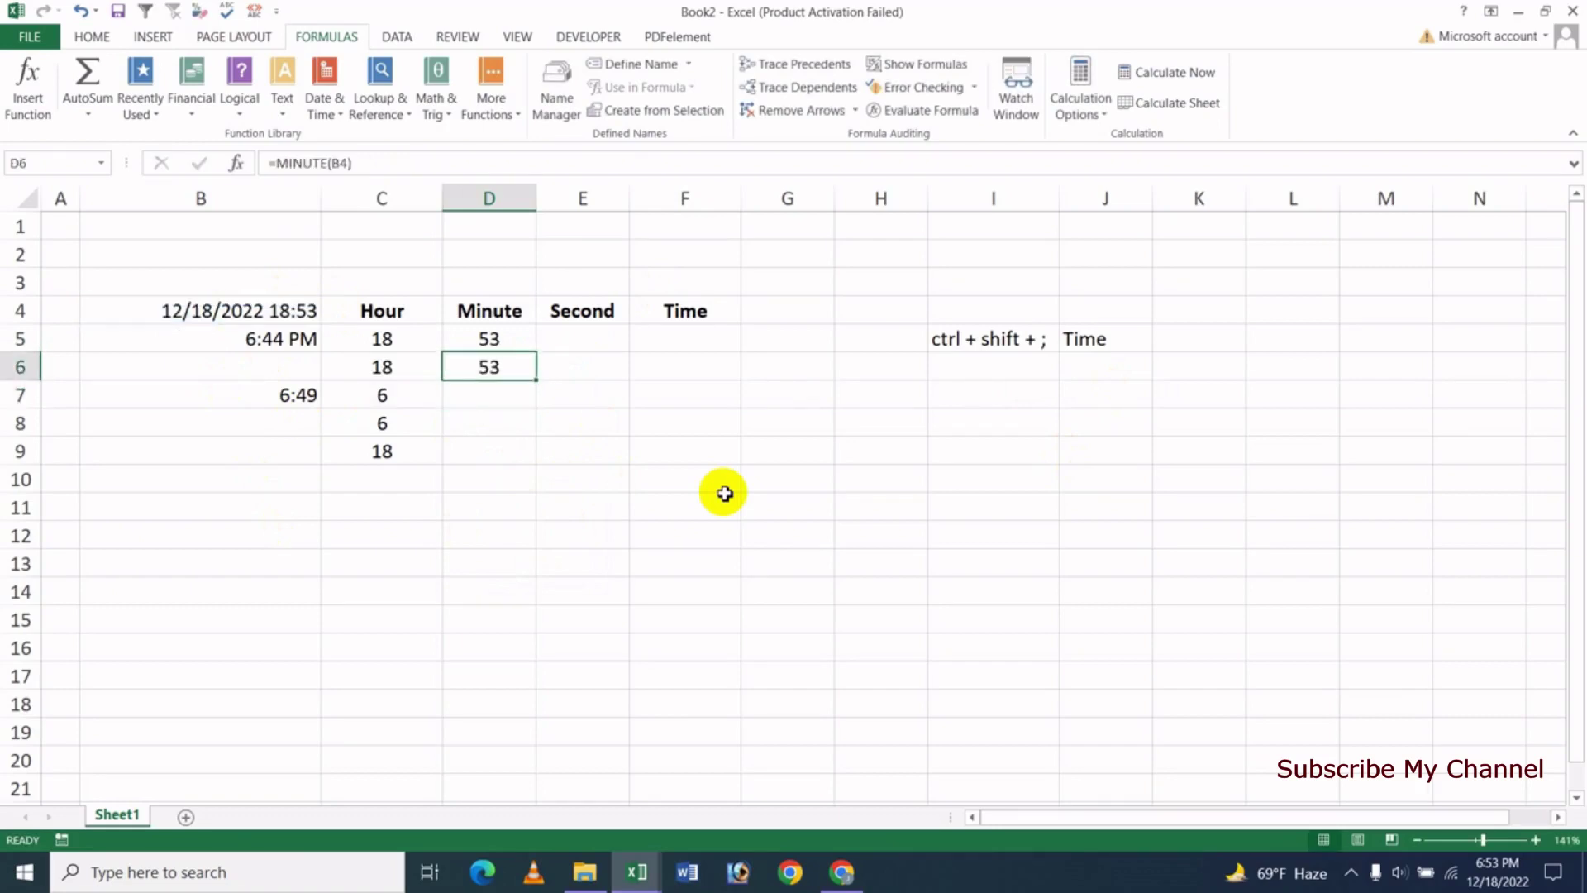
pyautogui.press('Down')
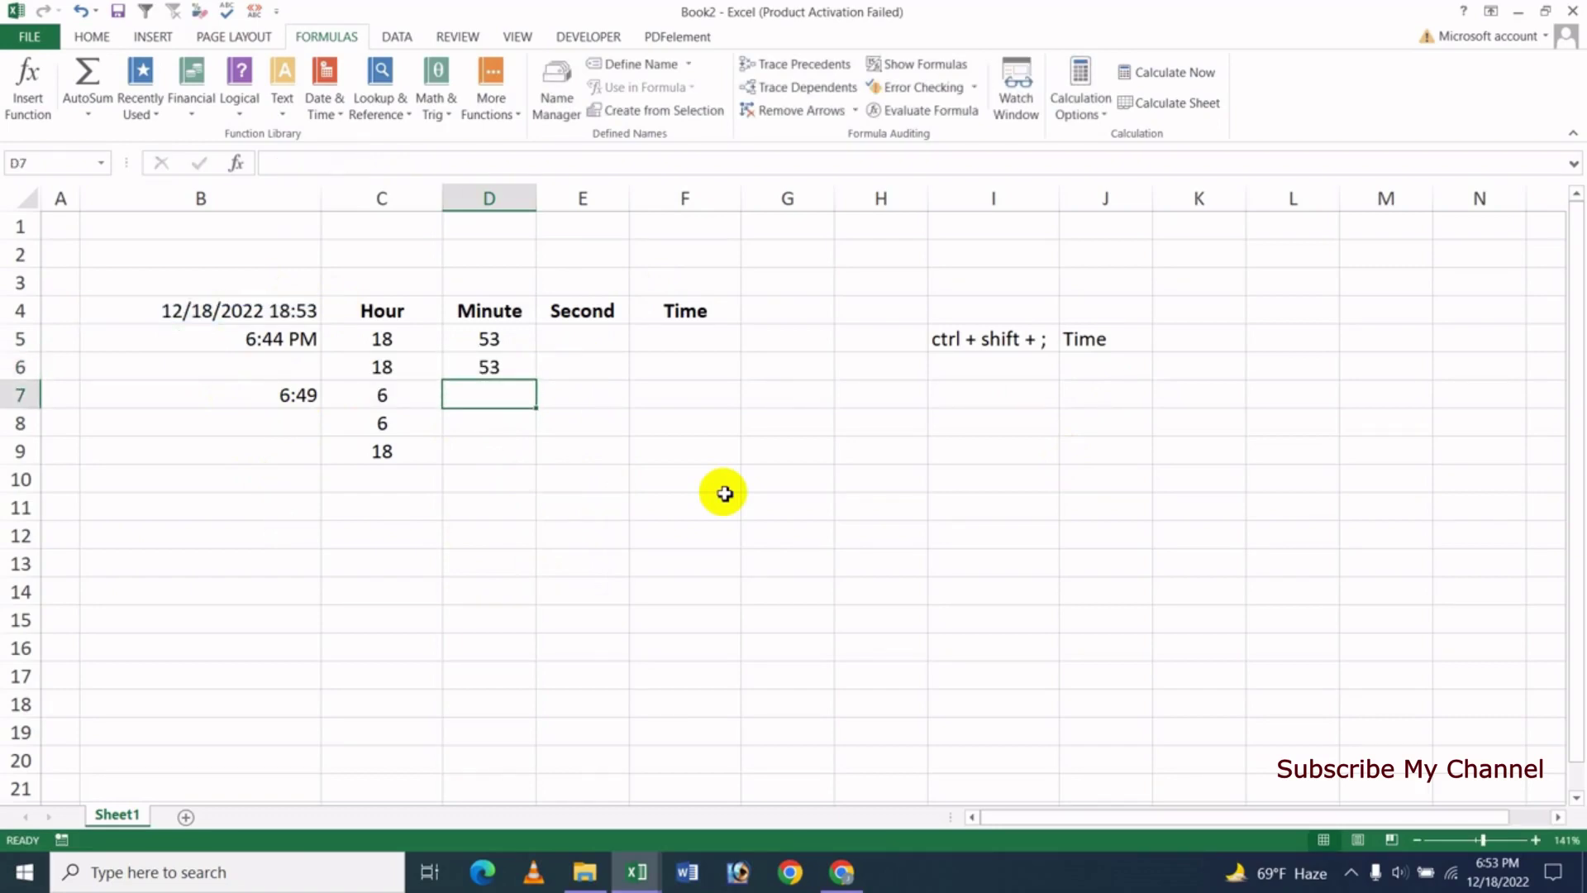
pyautogui.write('=mini')
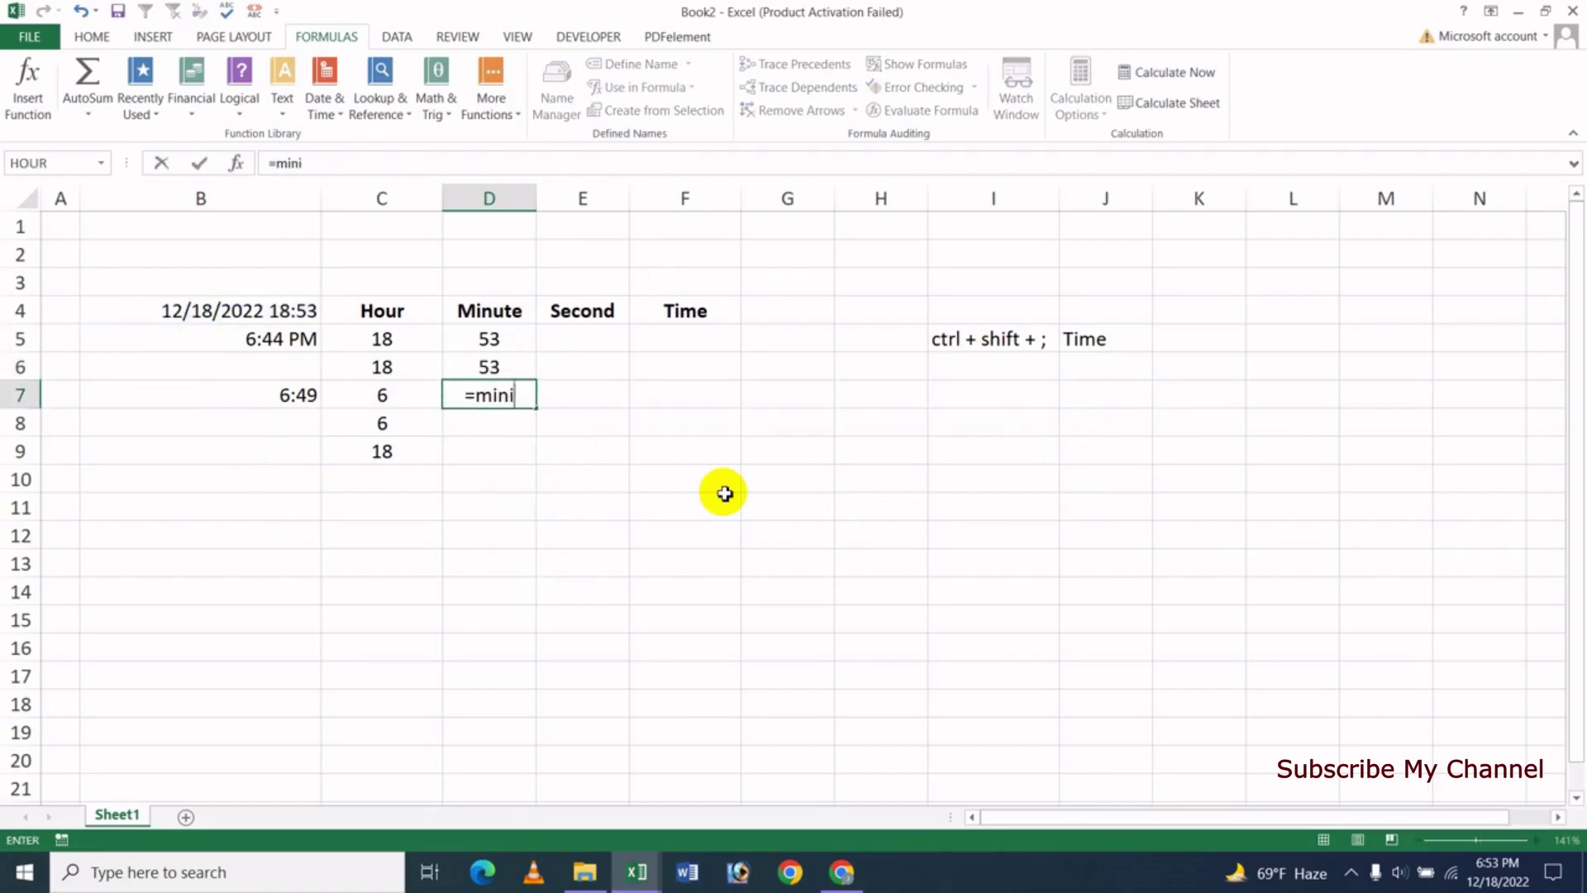
pyautogui.press('BackSpace')
pyautogui.write('u')
pyautogui.press('Tab')
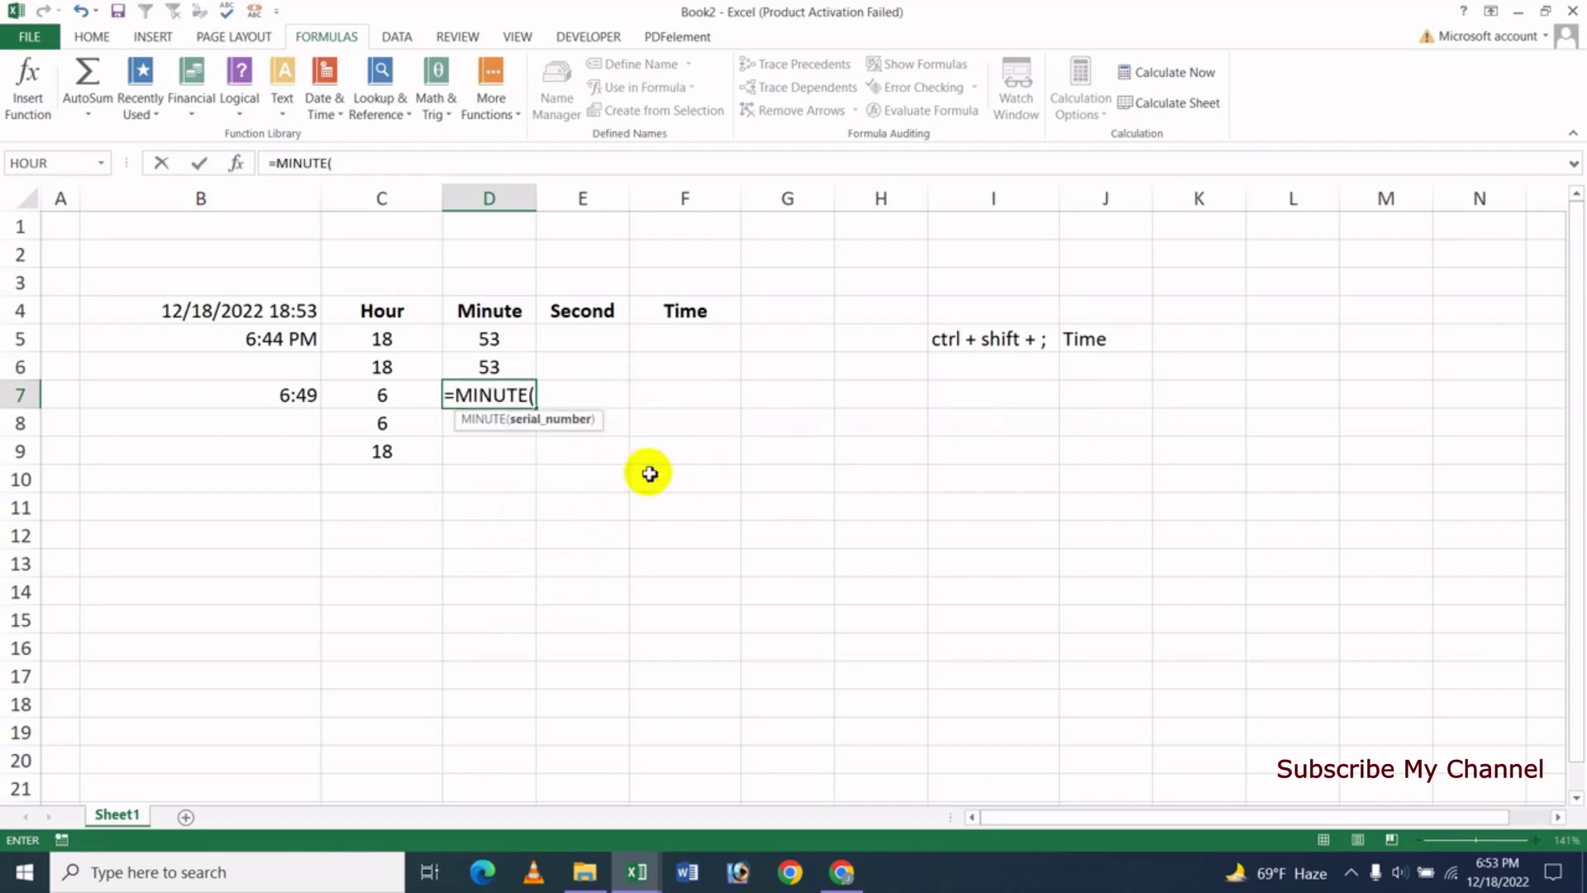
pyautogui.click(276, 342)
pyautogui.press('Return')
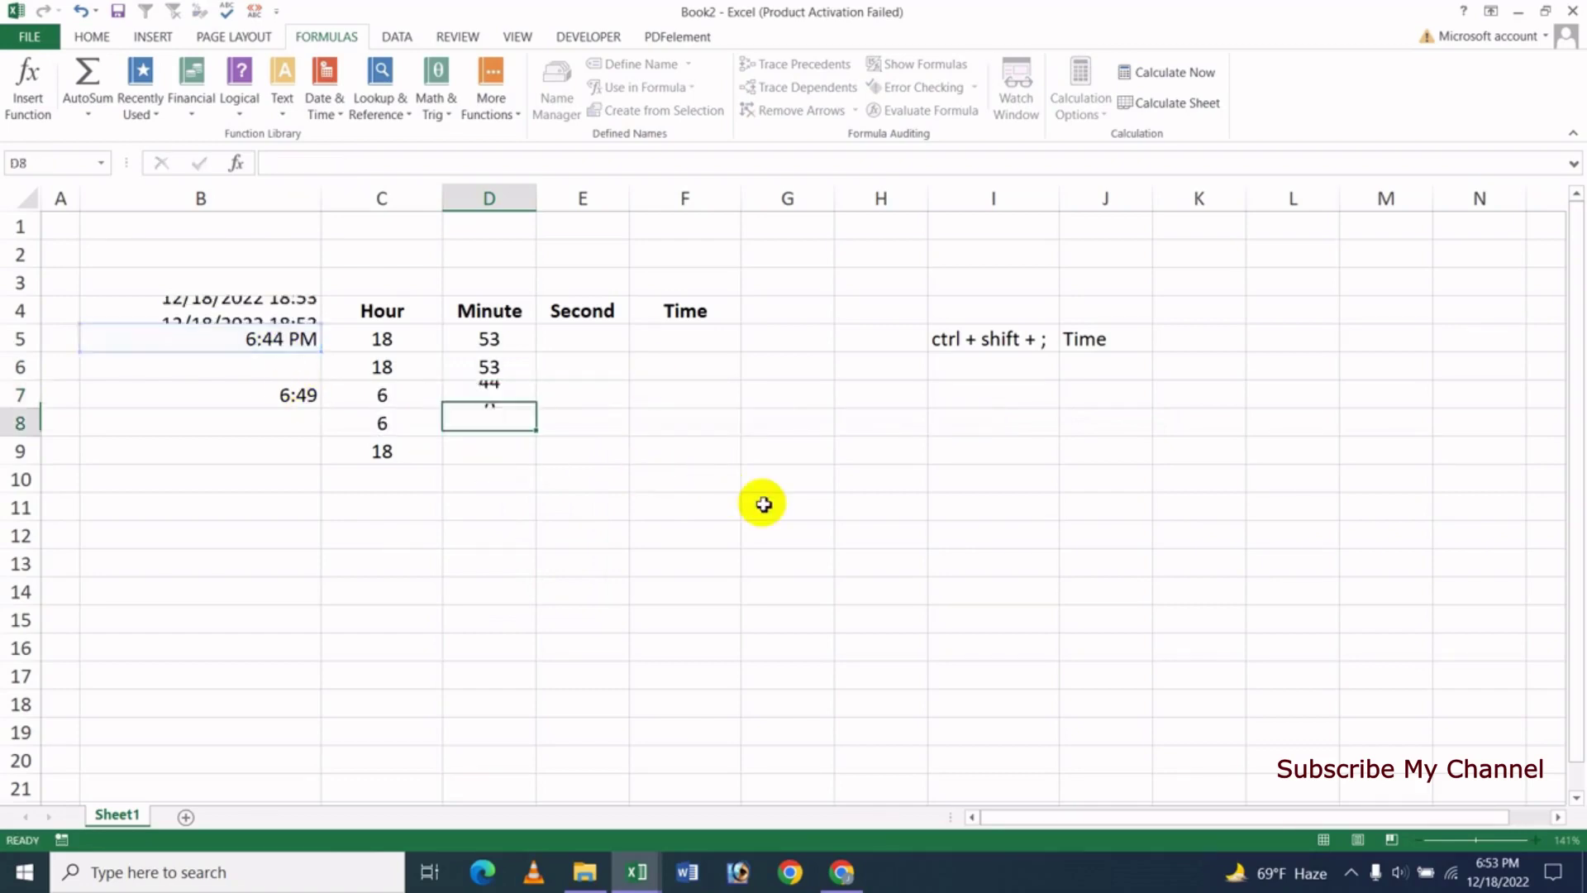
pyautogui.press('Up')
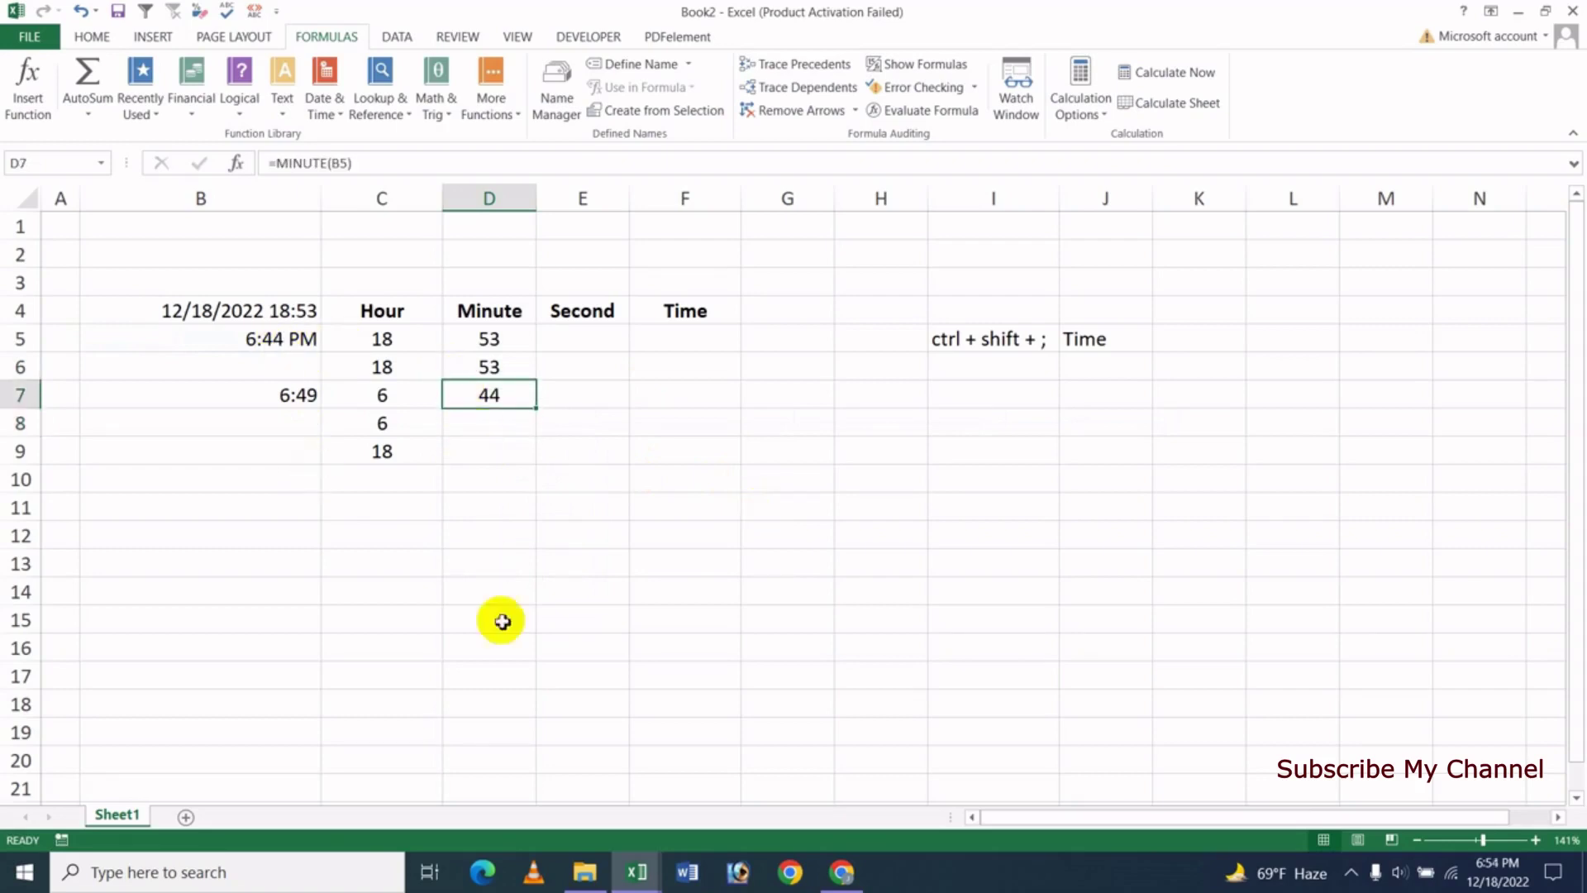
# - Enter =MINUTE(B7) in D8, returning 49
pyautogui.click(471, 423)
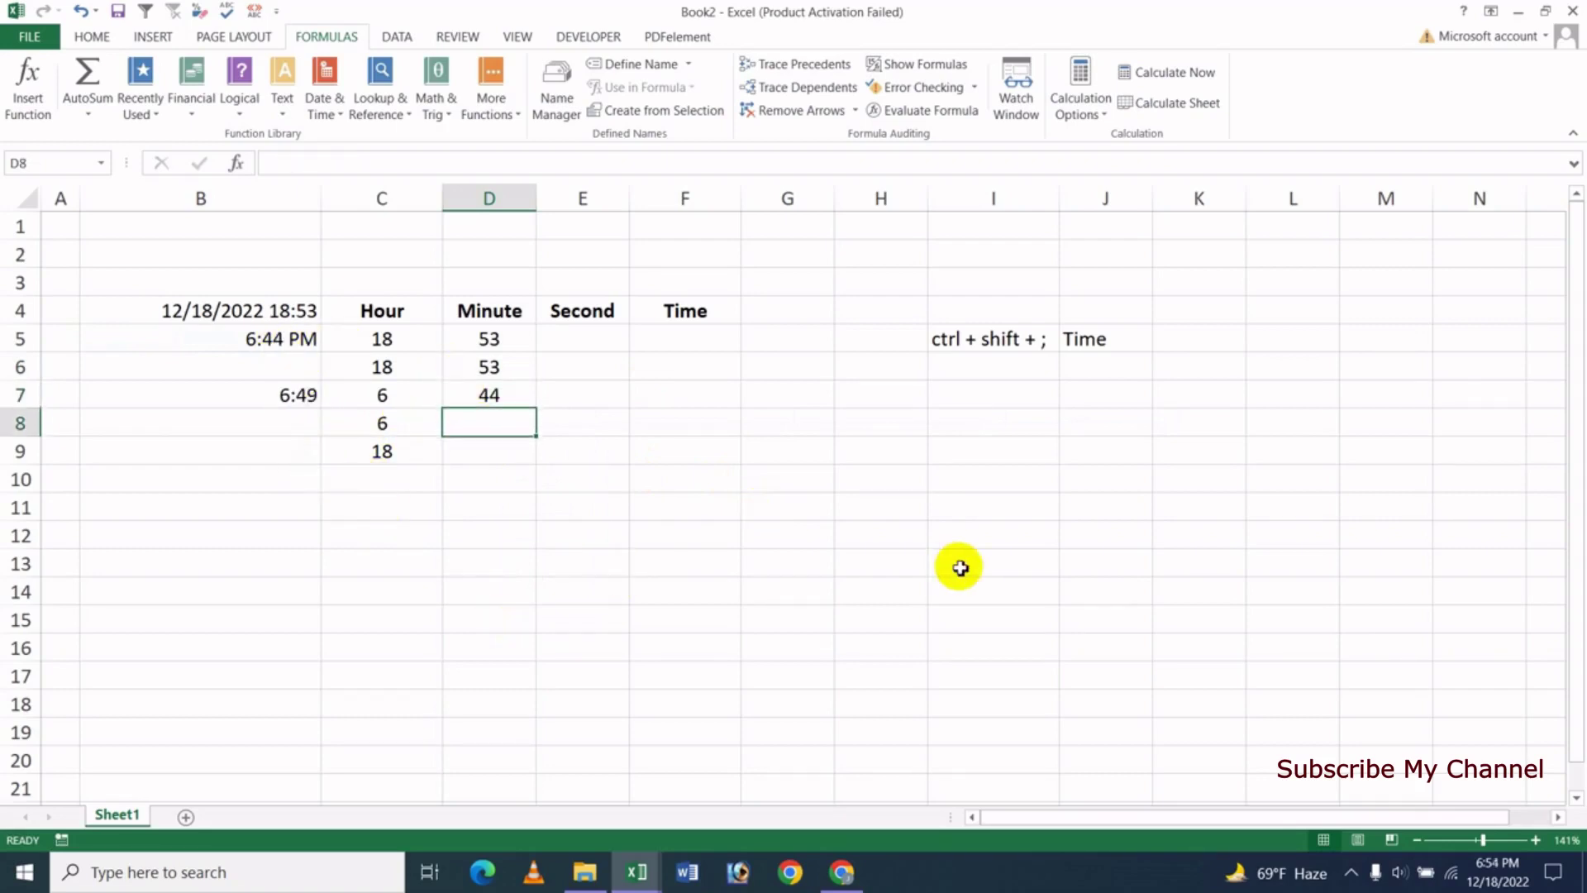
pyautogui.write('=mi')
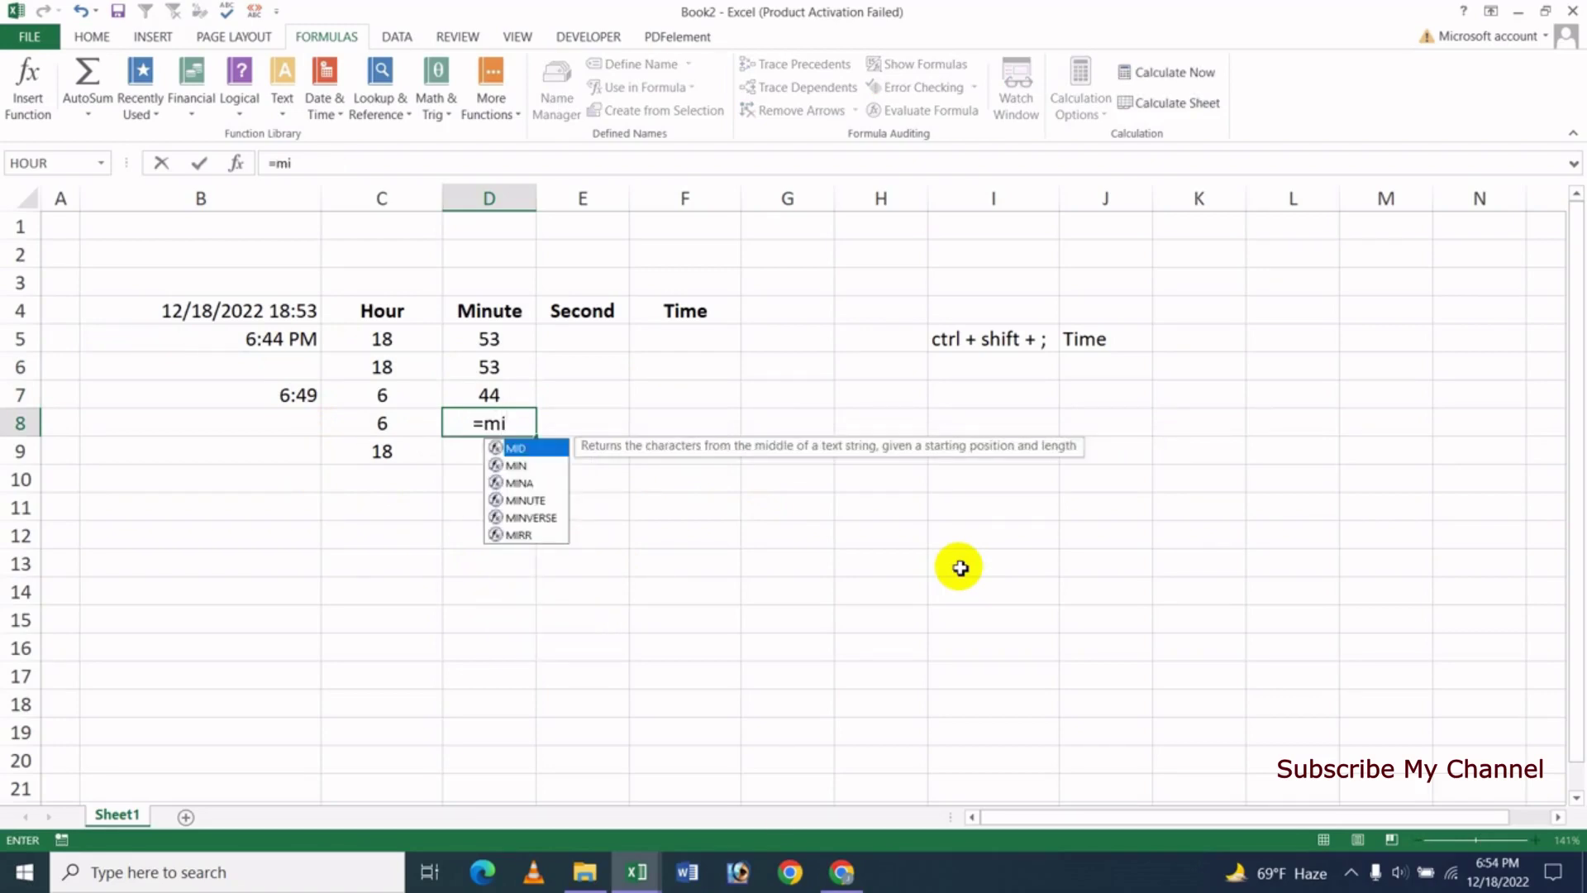
pyautogui.write('nu')
pyautogui.press('Tab')
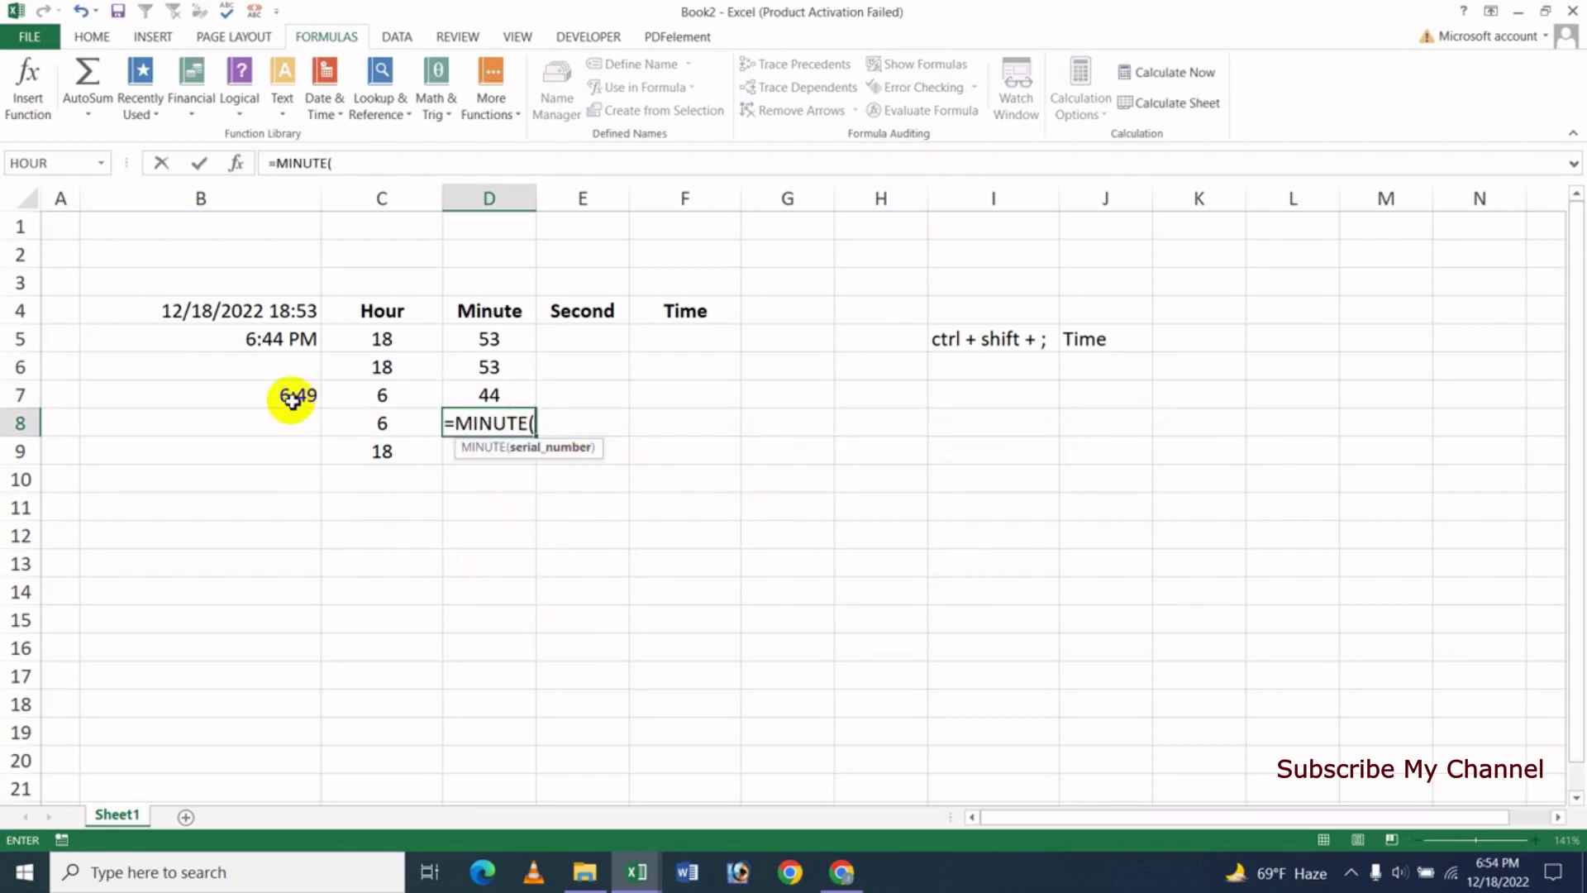
pyautogui.click(292, 399)
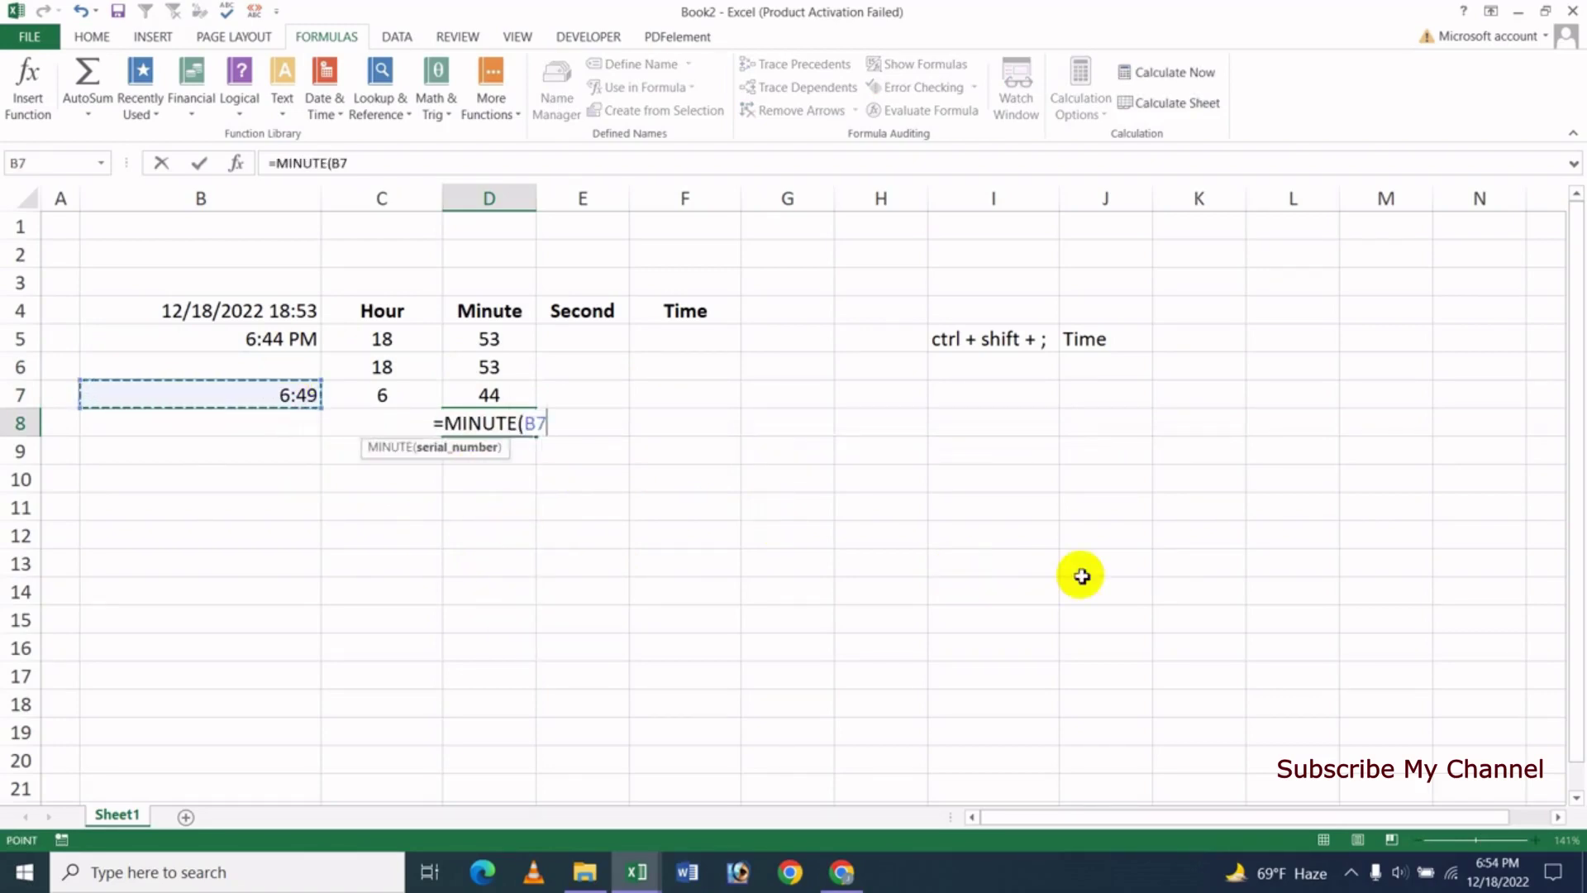
pyautogui.press('Return')
pyautogui.press('Up')
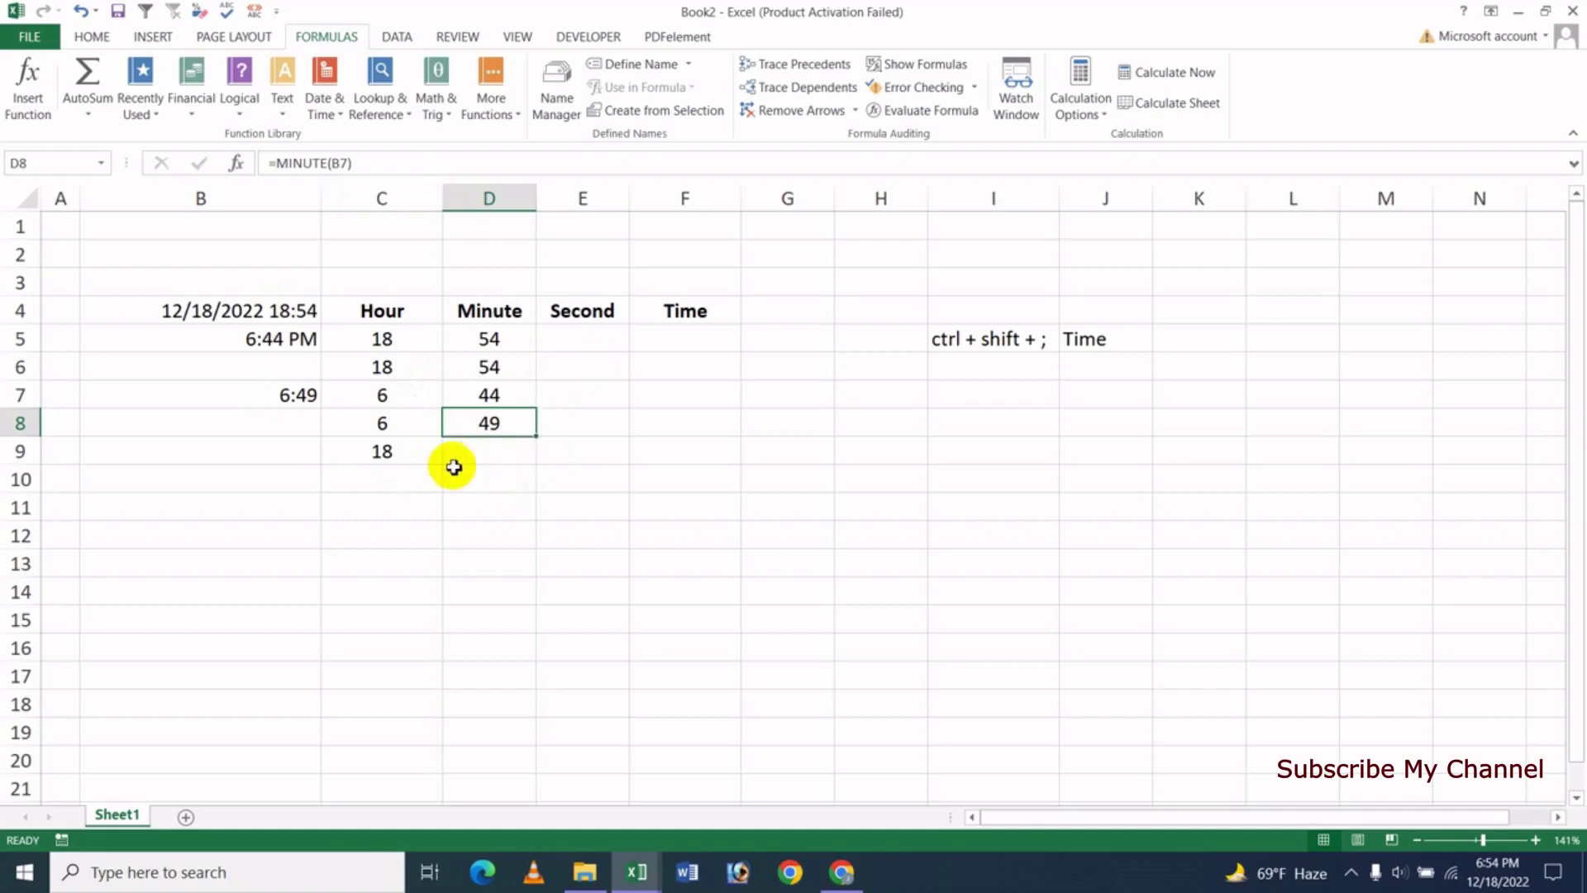
# - Insert =MINUTE(B4) into D9 from the Date & Time function list, returning 54
pyautogui.click(503, 456)
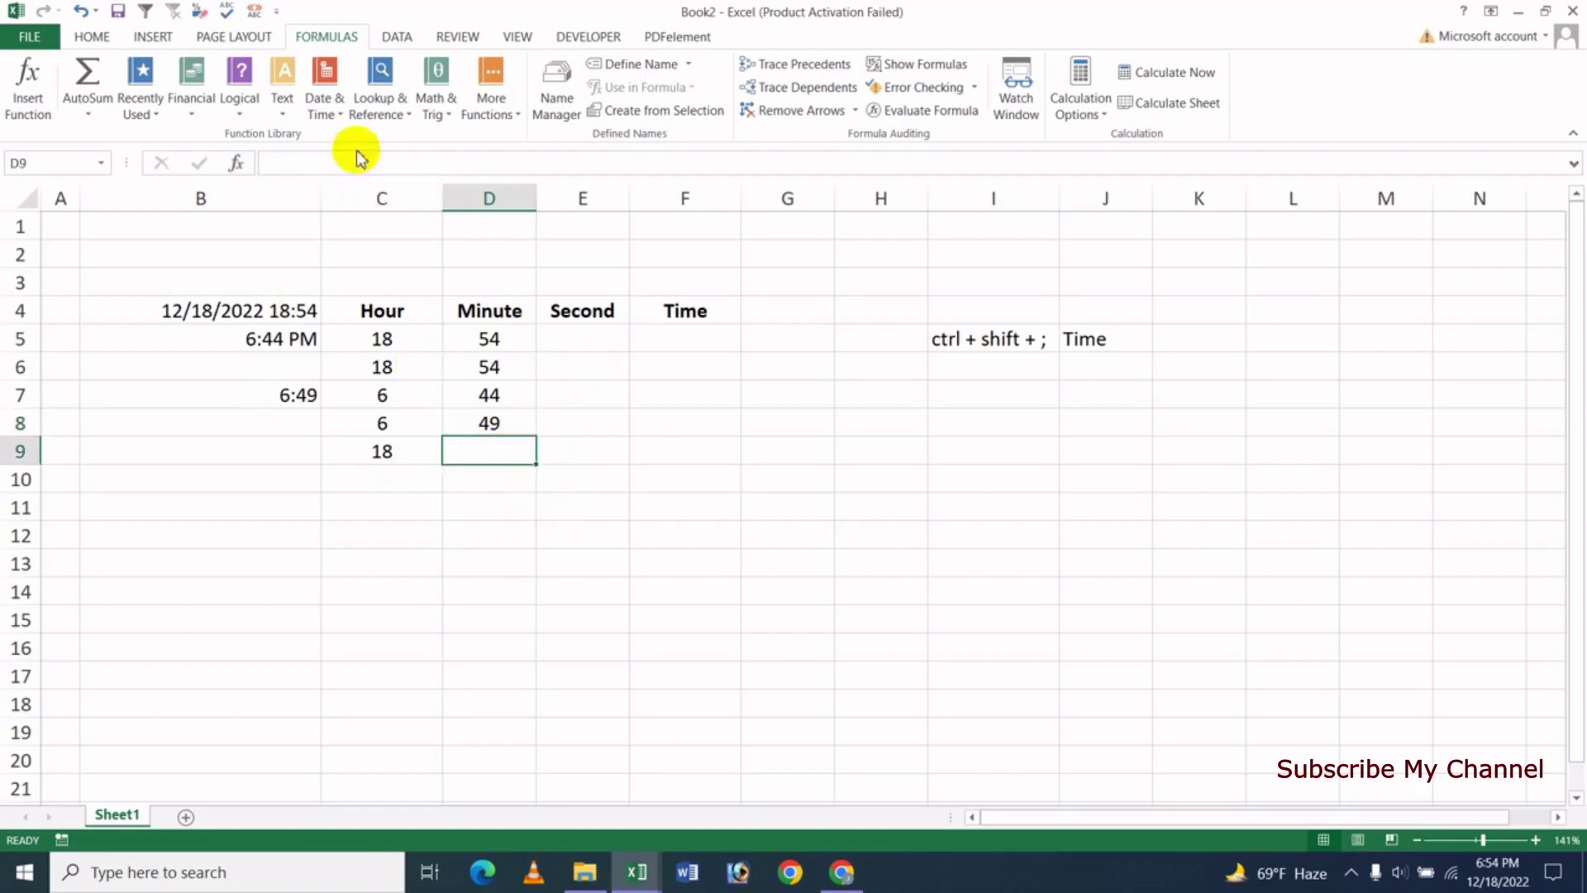
pyautogui.click(324, 103)
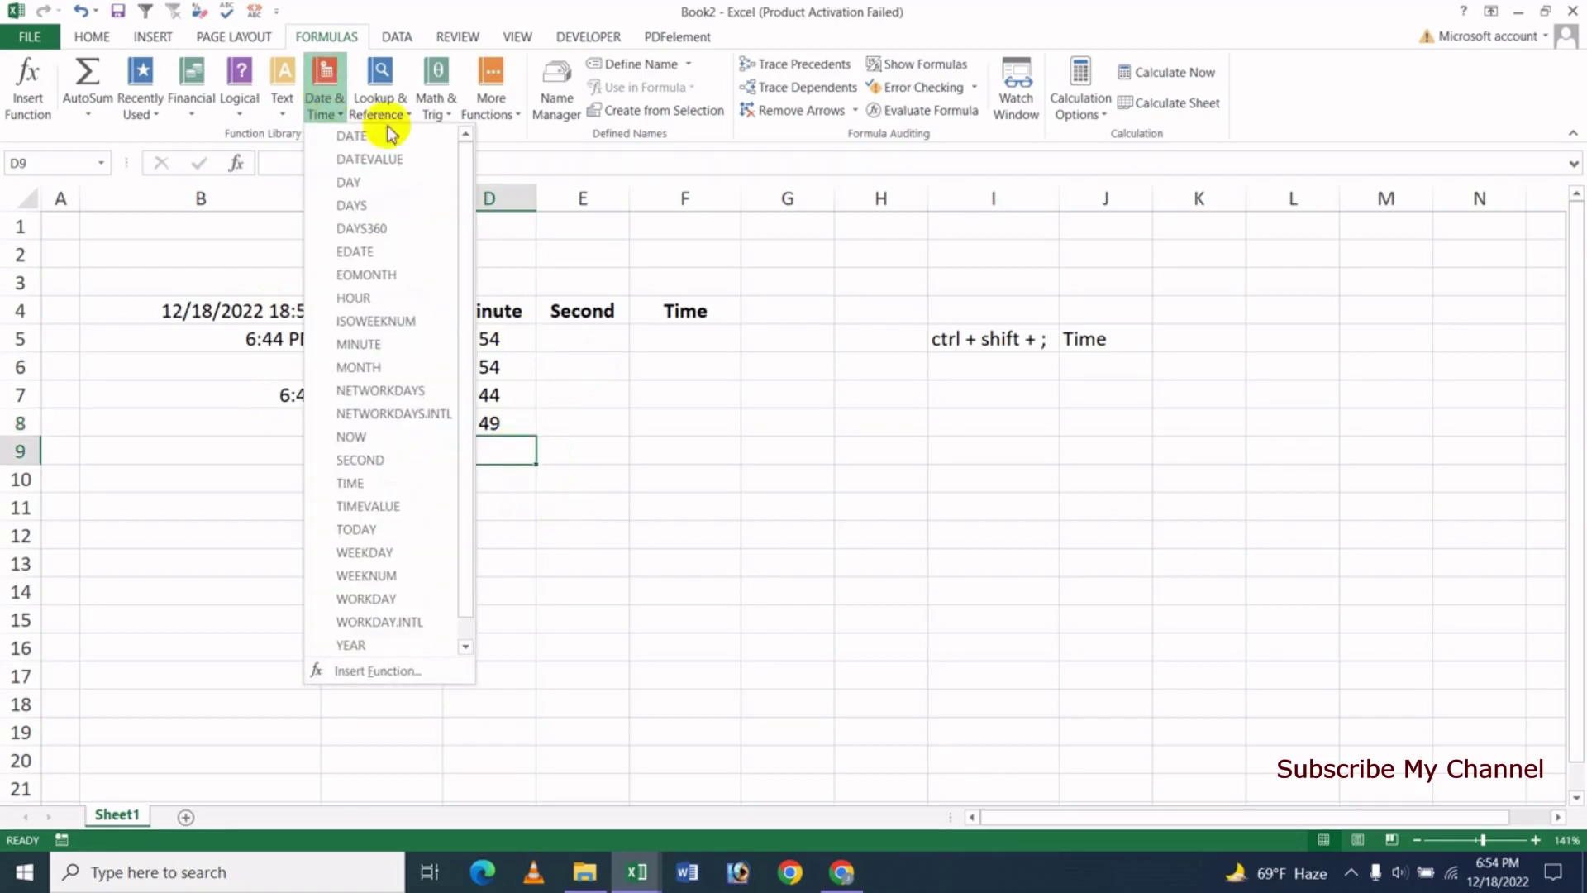
pyautogui.click(396, 345)
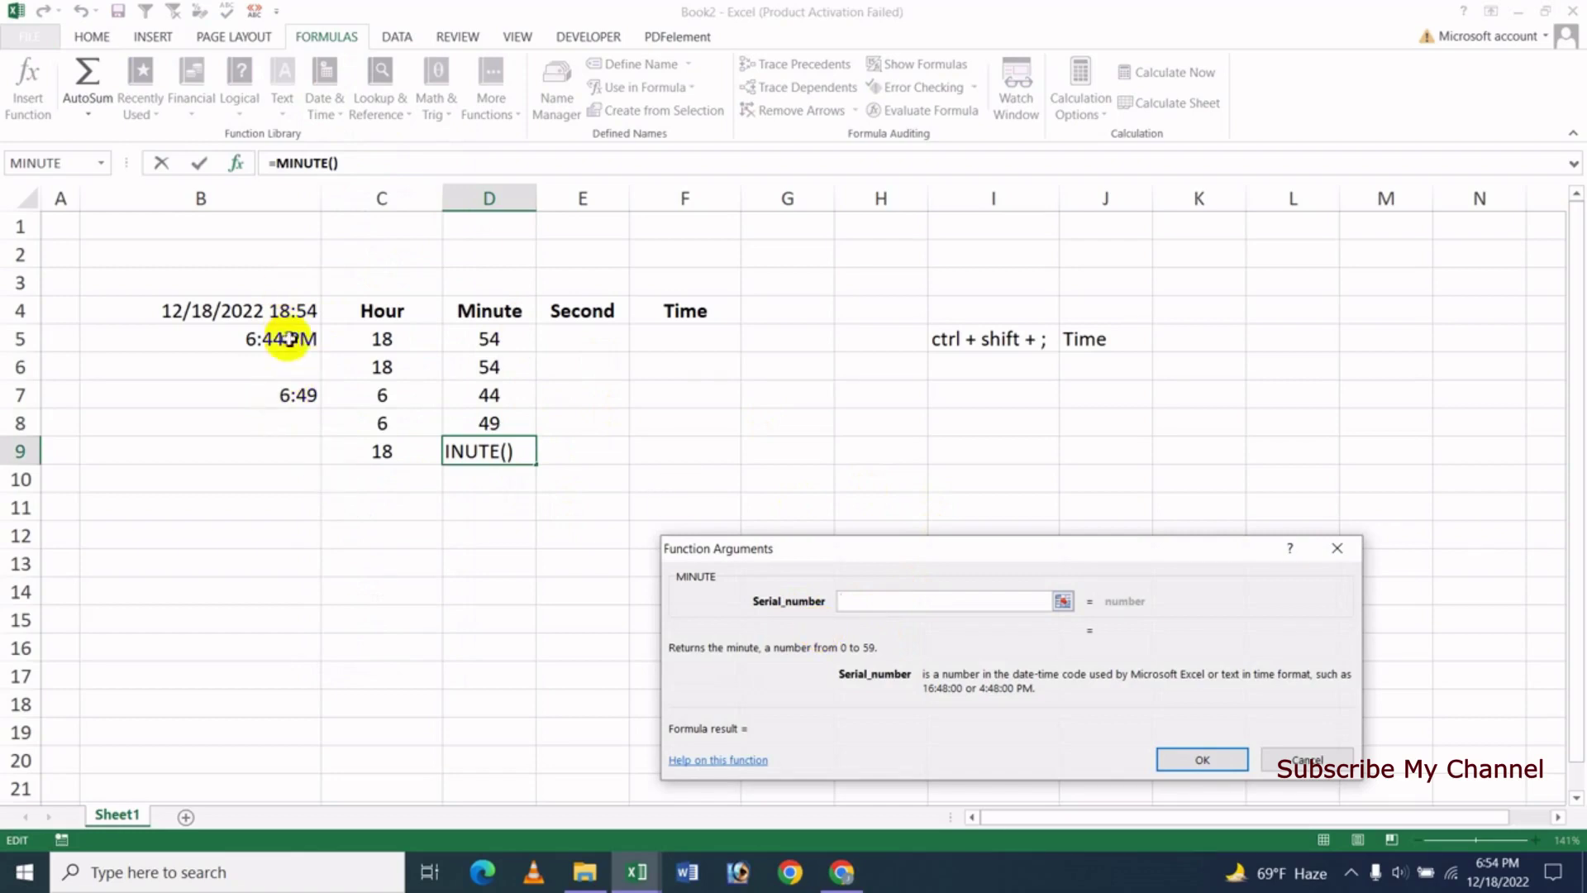
pyautogui.click(252, 313)
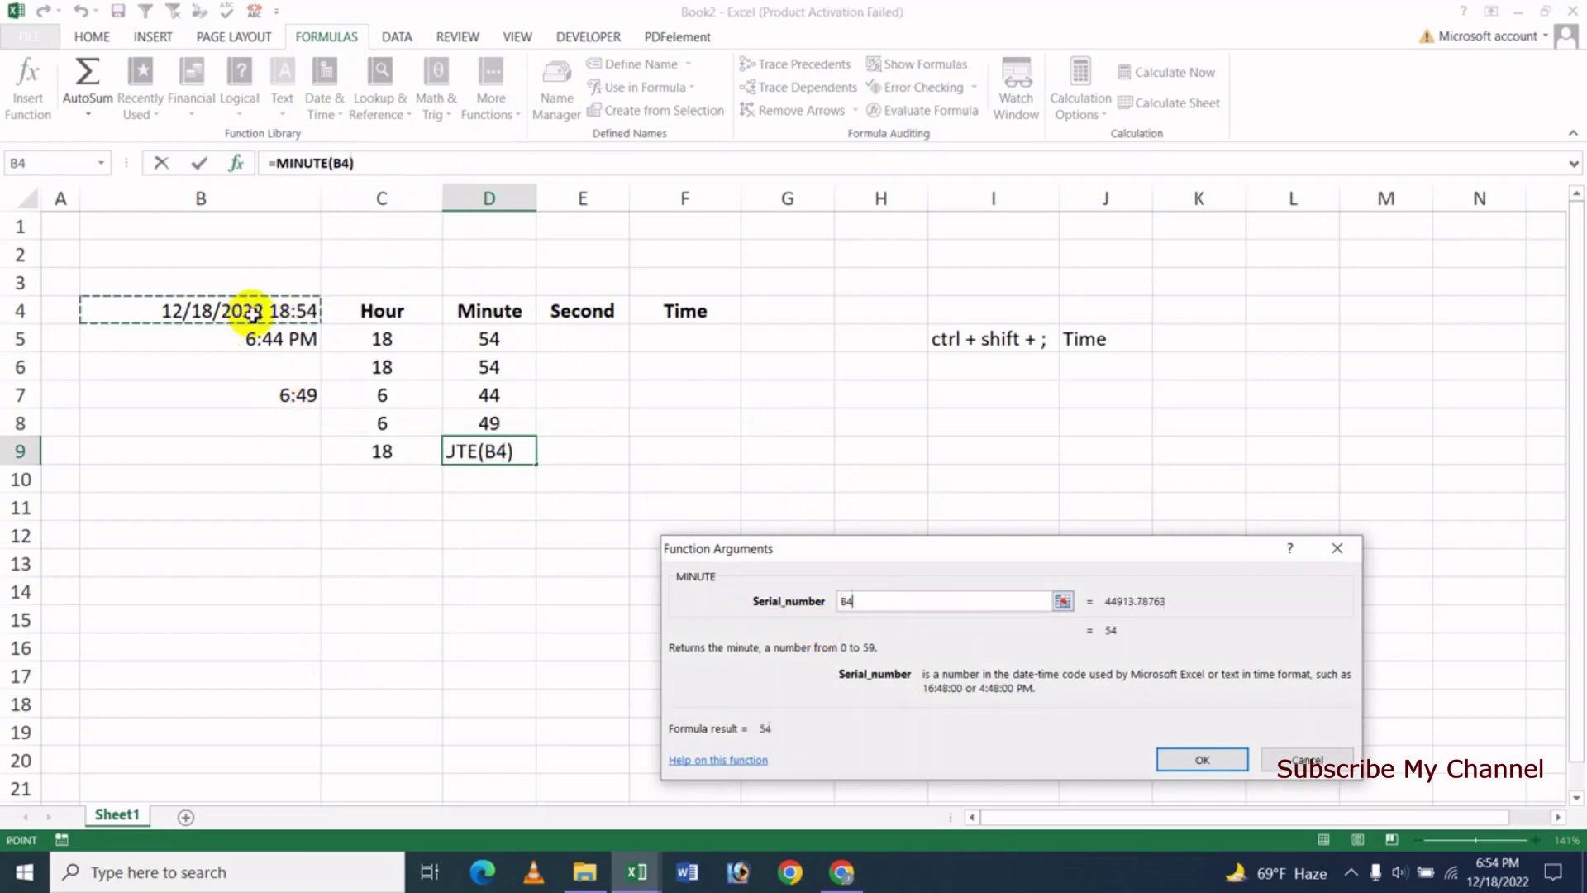
pyautogui.click(1193, 760)
pyautogui.press('Down')
pyautogui.press('Down')
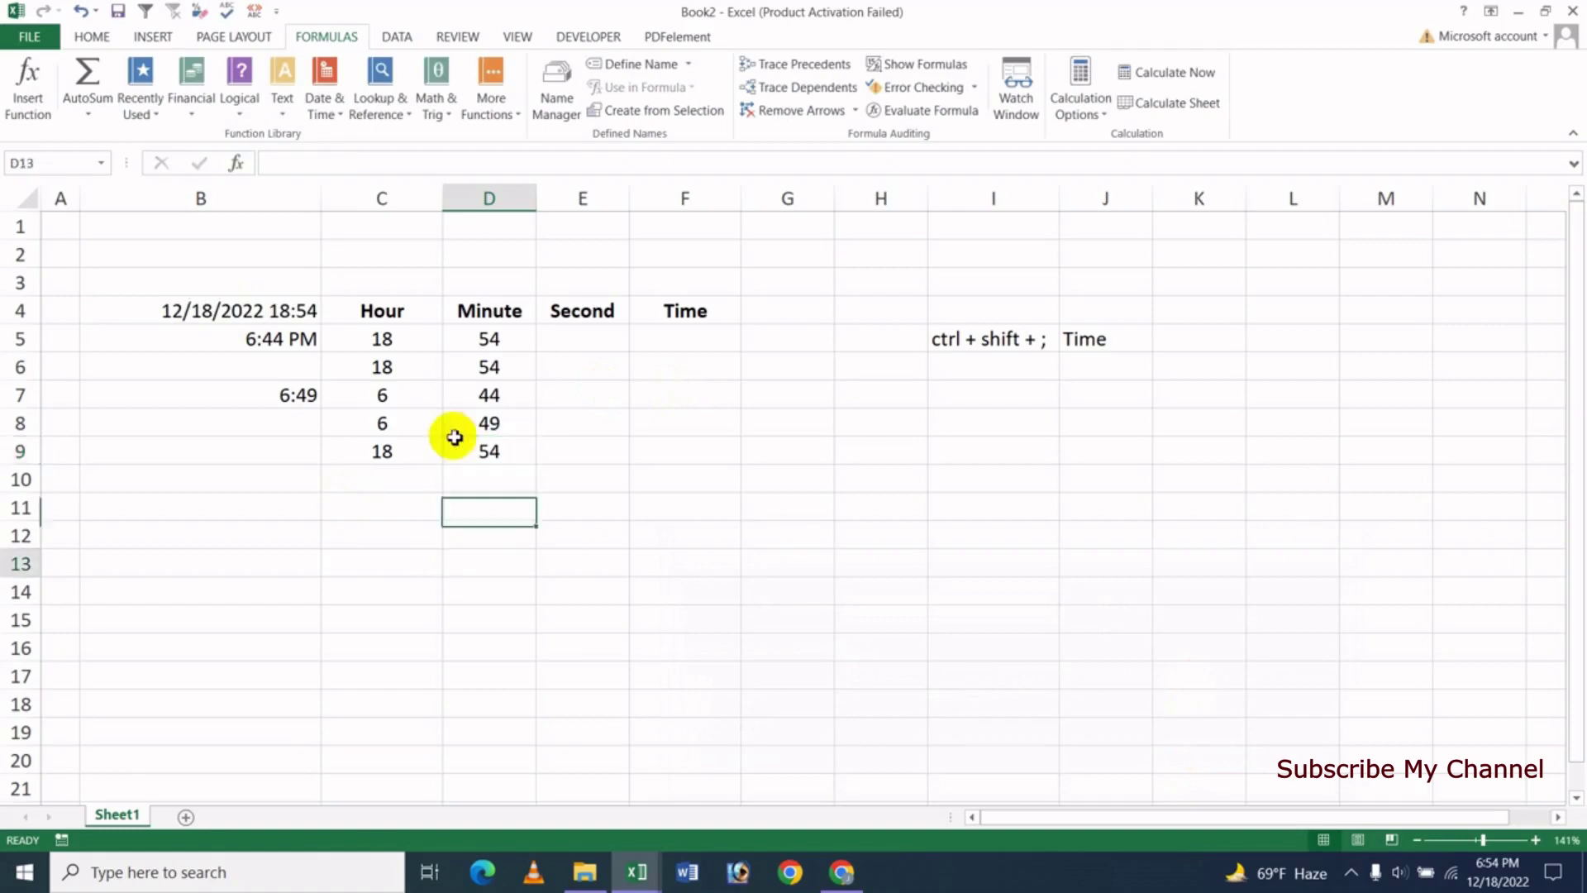
pyautogui.press('Down')
pyautogui.press('Down')
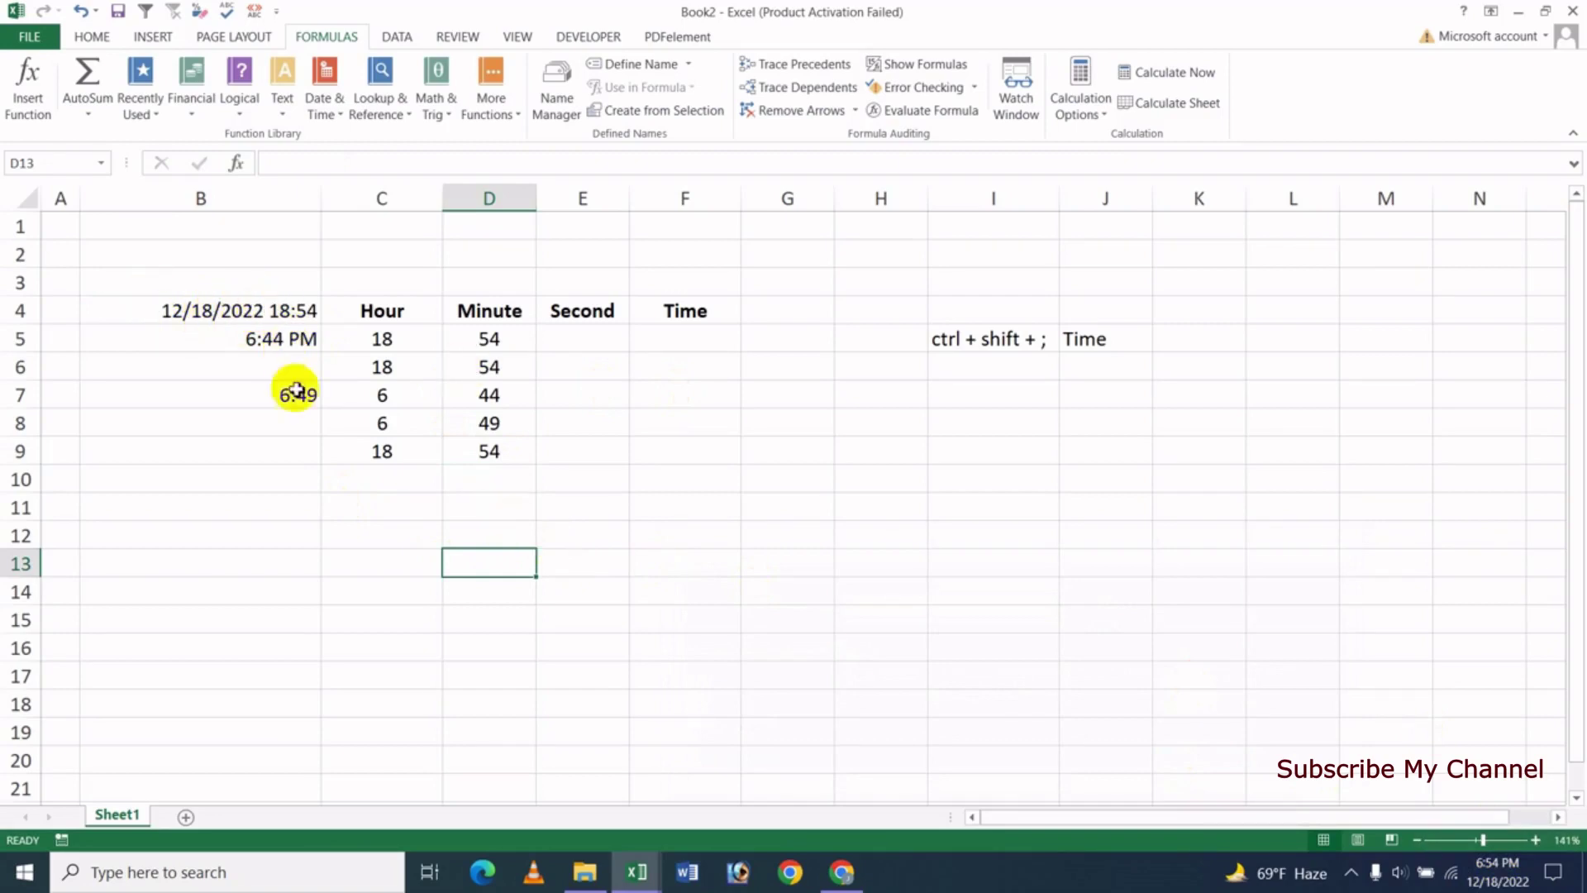
pyautogui.click(504, 457)
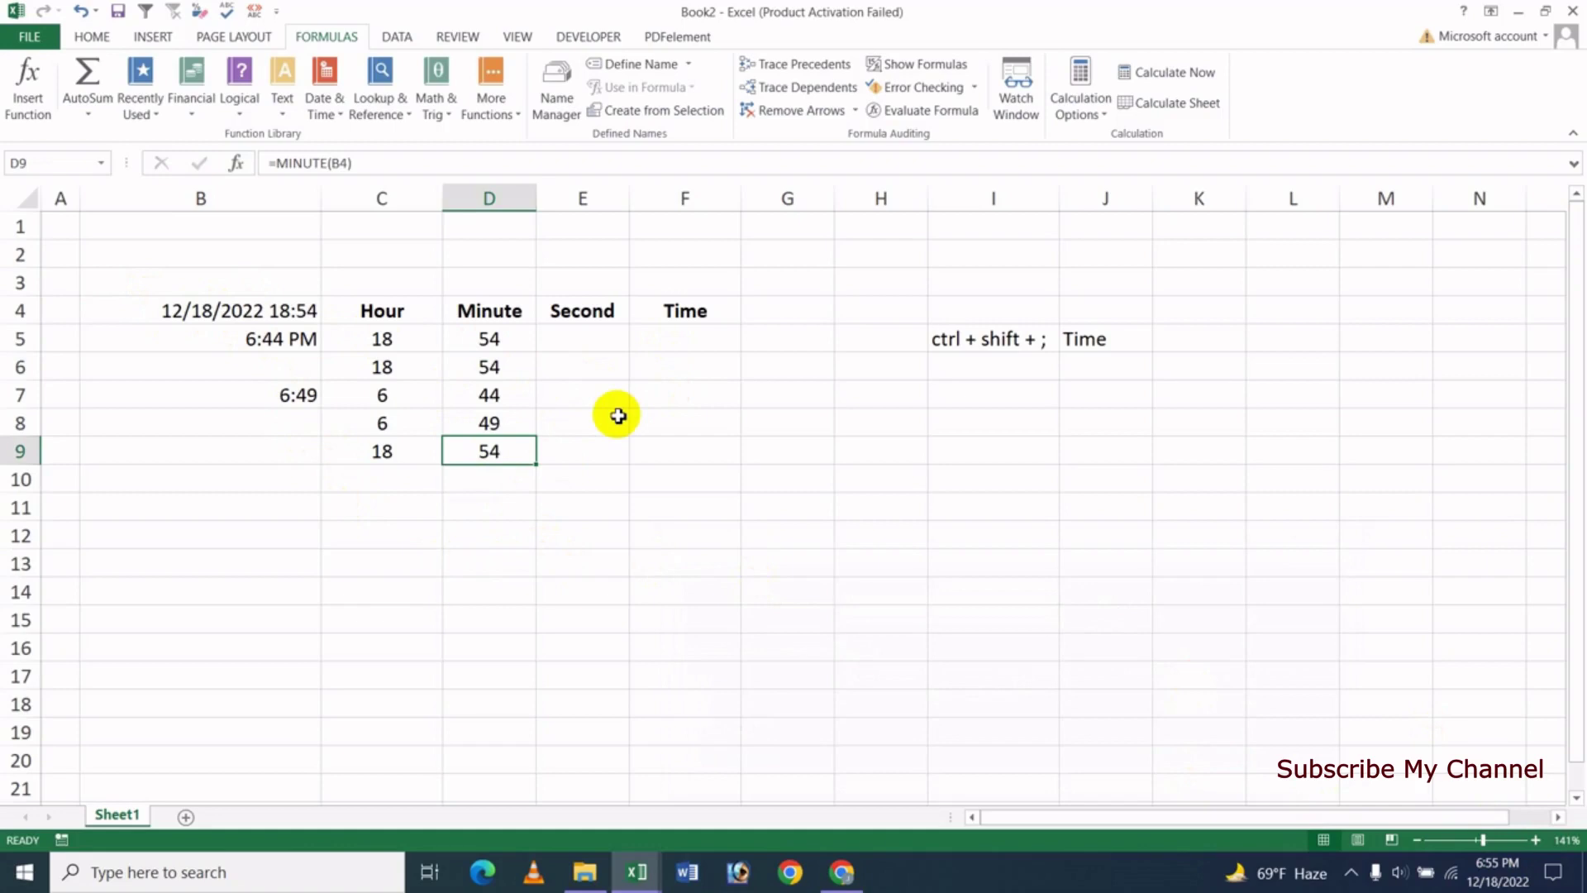
# - Enter =SECOND(NOW()) in E5 so it shows the current seconds, 23
pyautogui.click(612, 342)
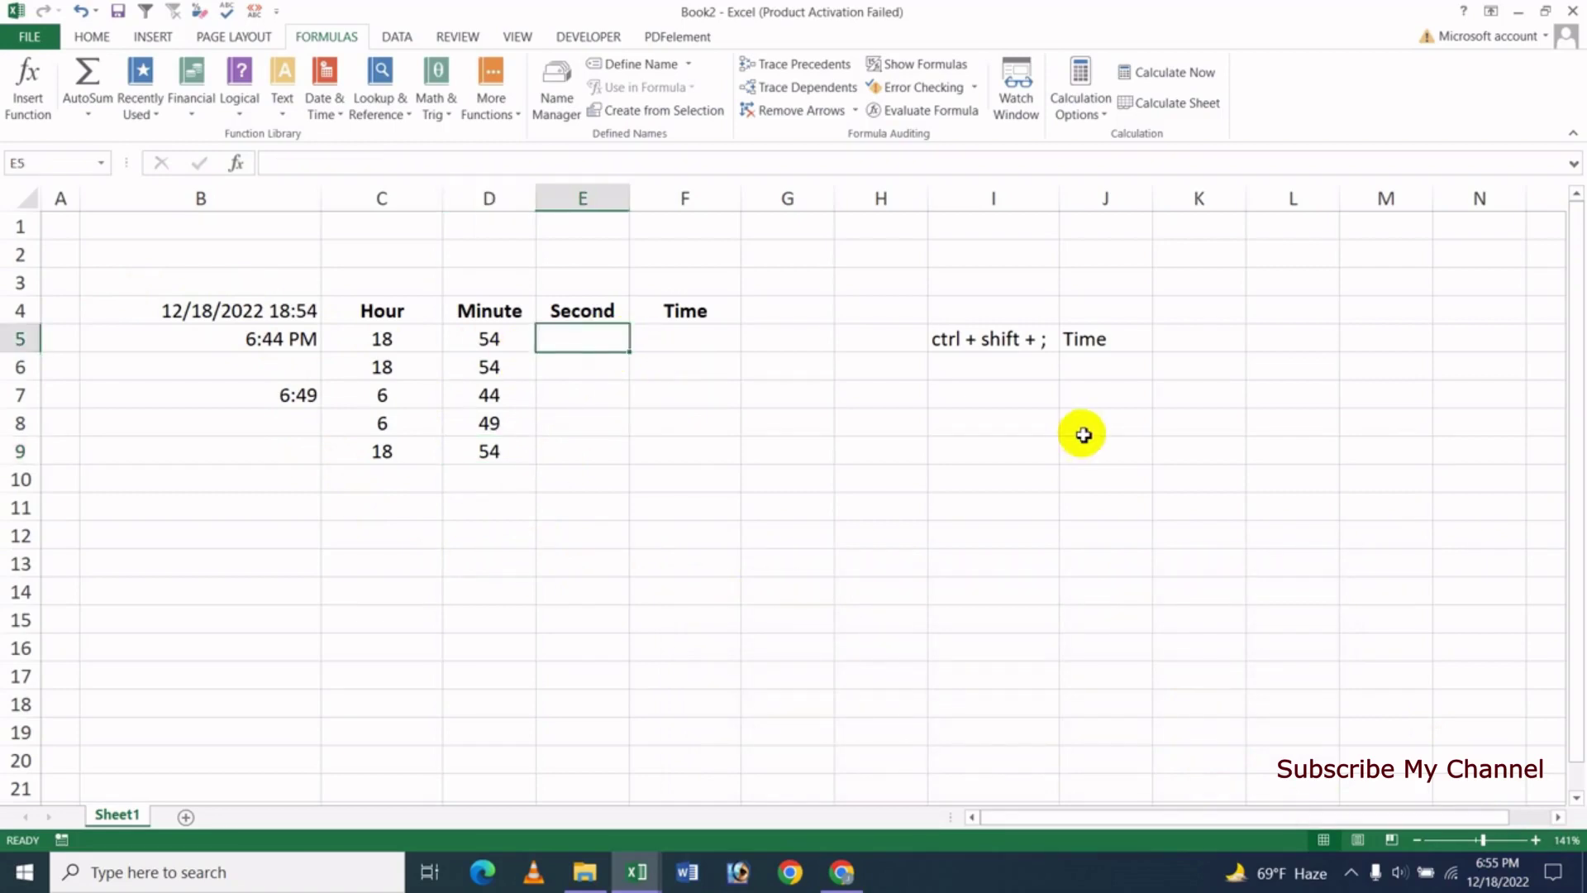
pyautogui.write('=')
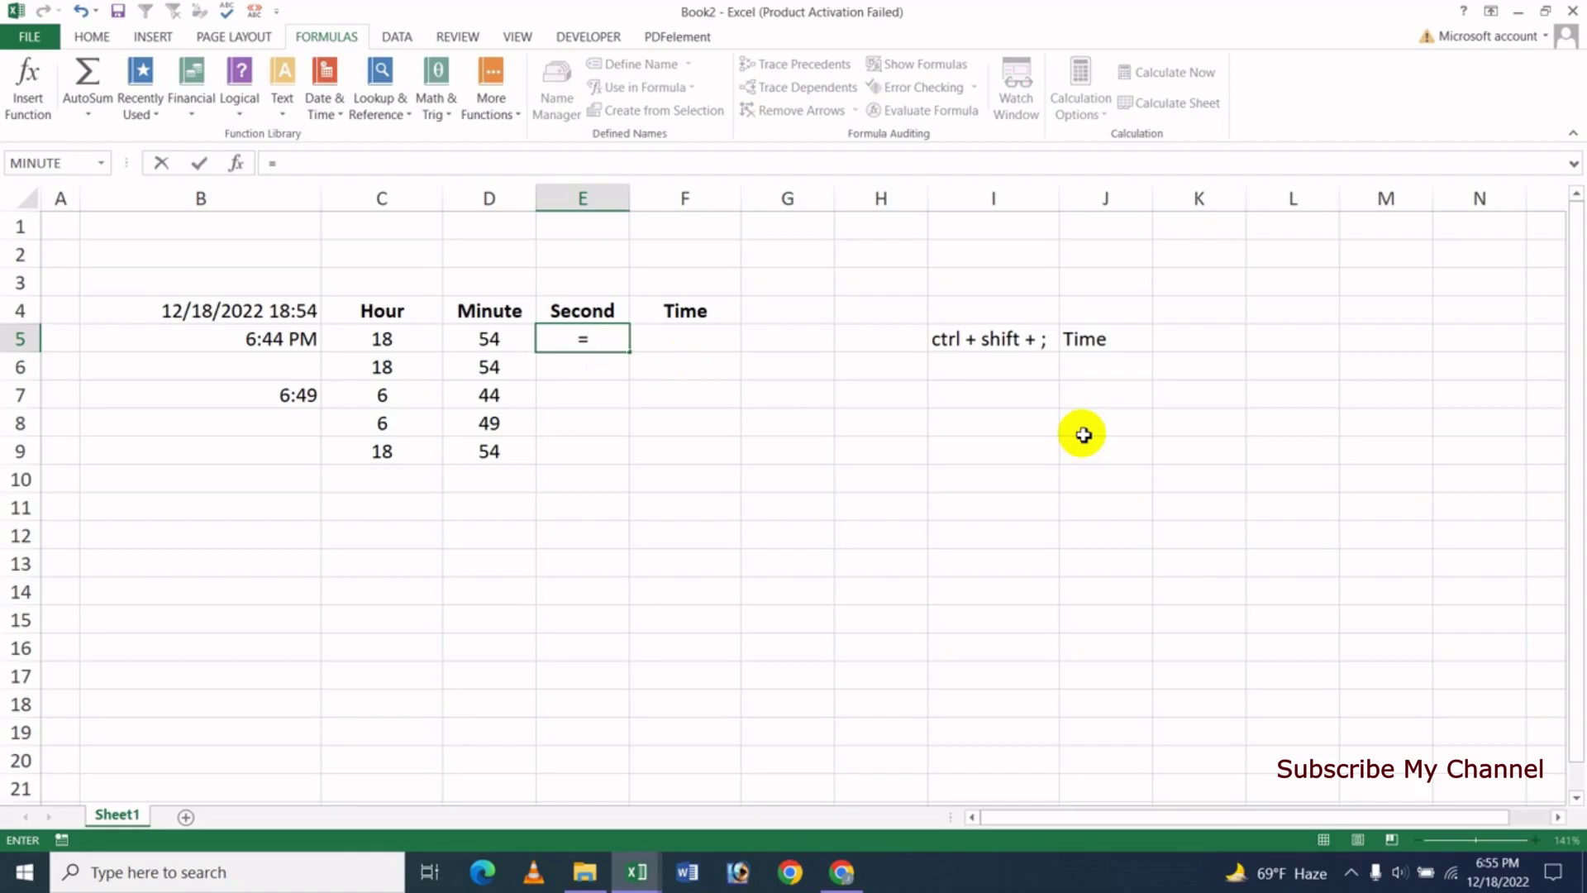
pyautogui.write('secon')
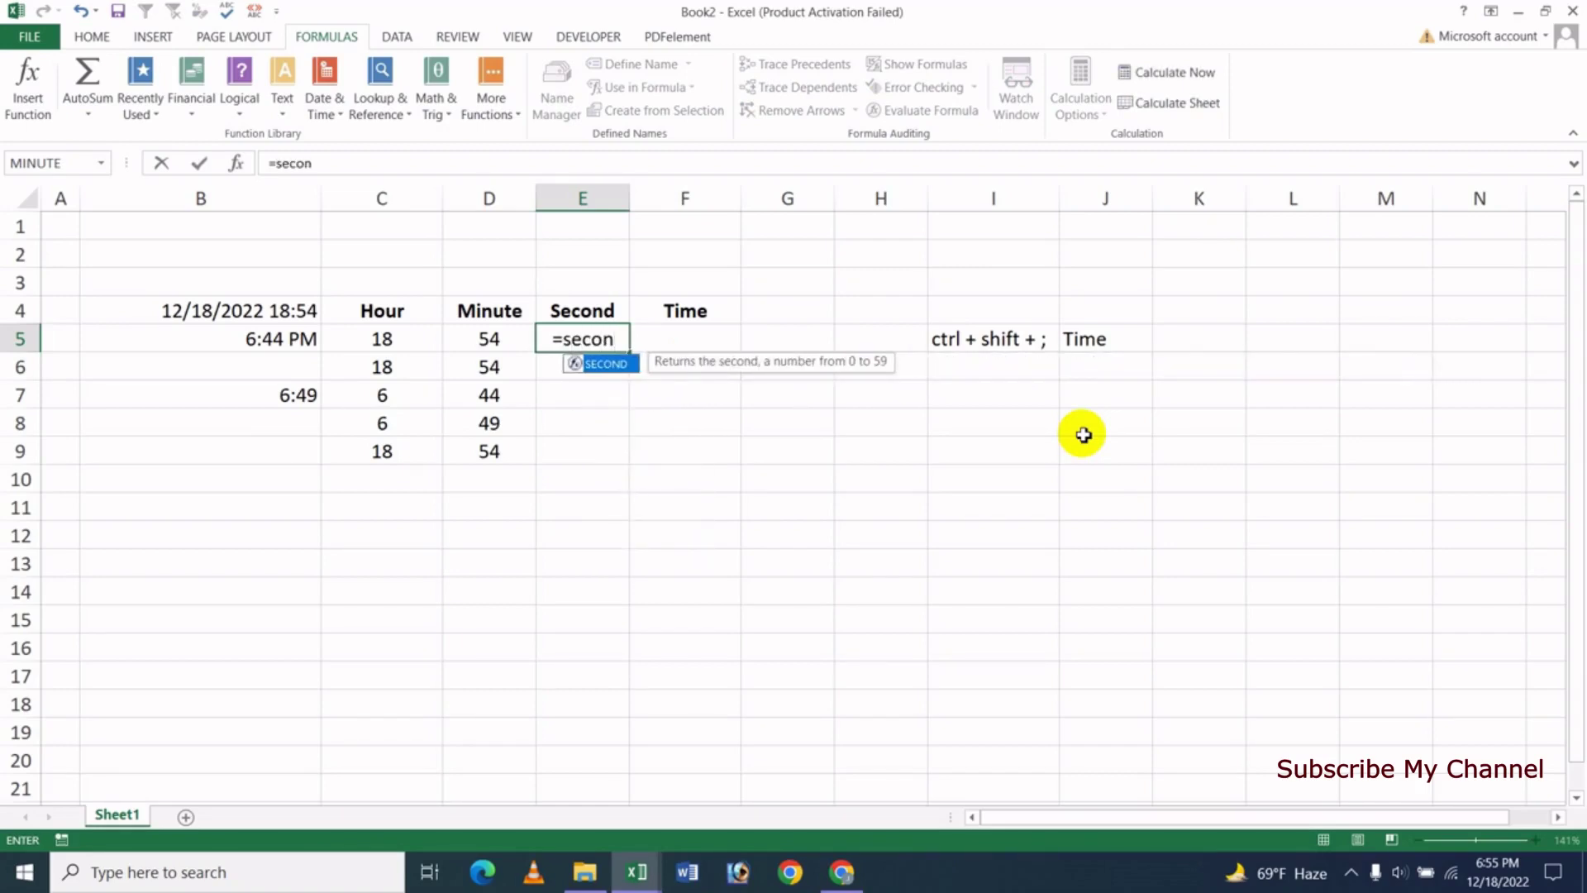
pyautogui.press('Tab')
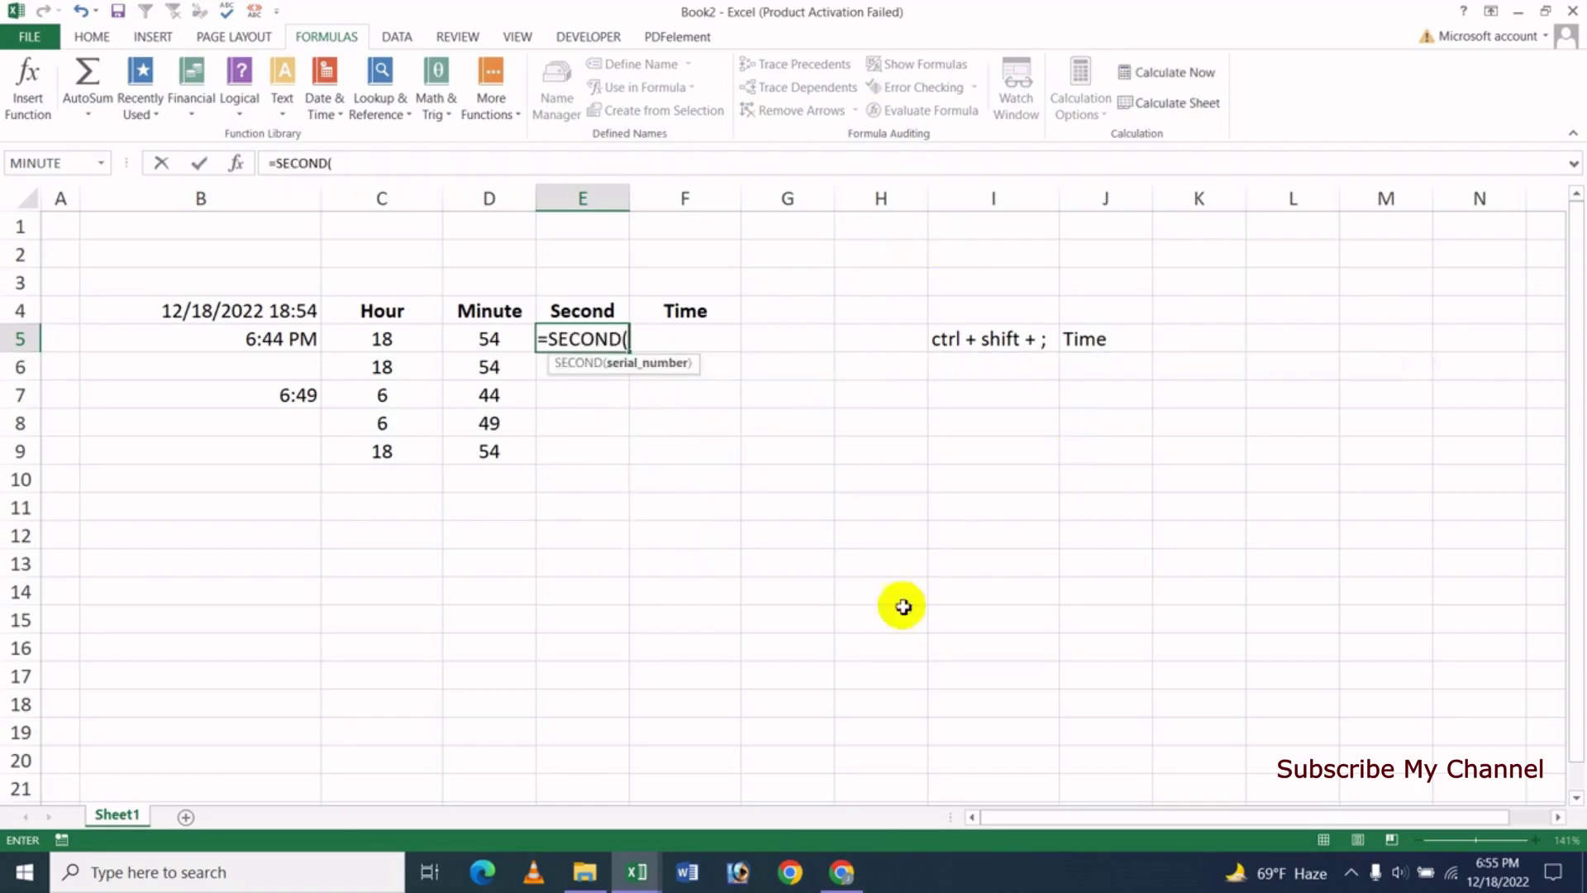
pyautogui.write('now')
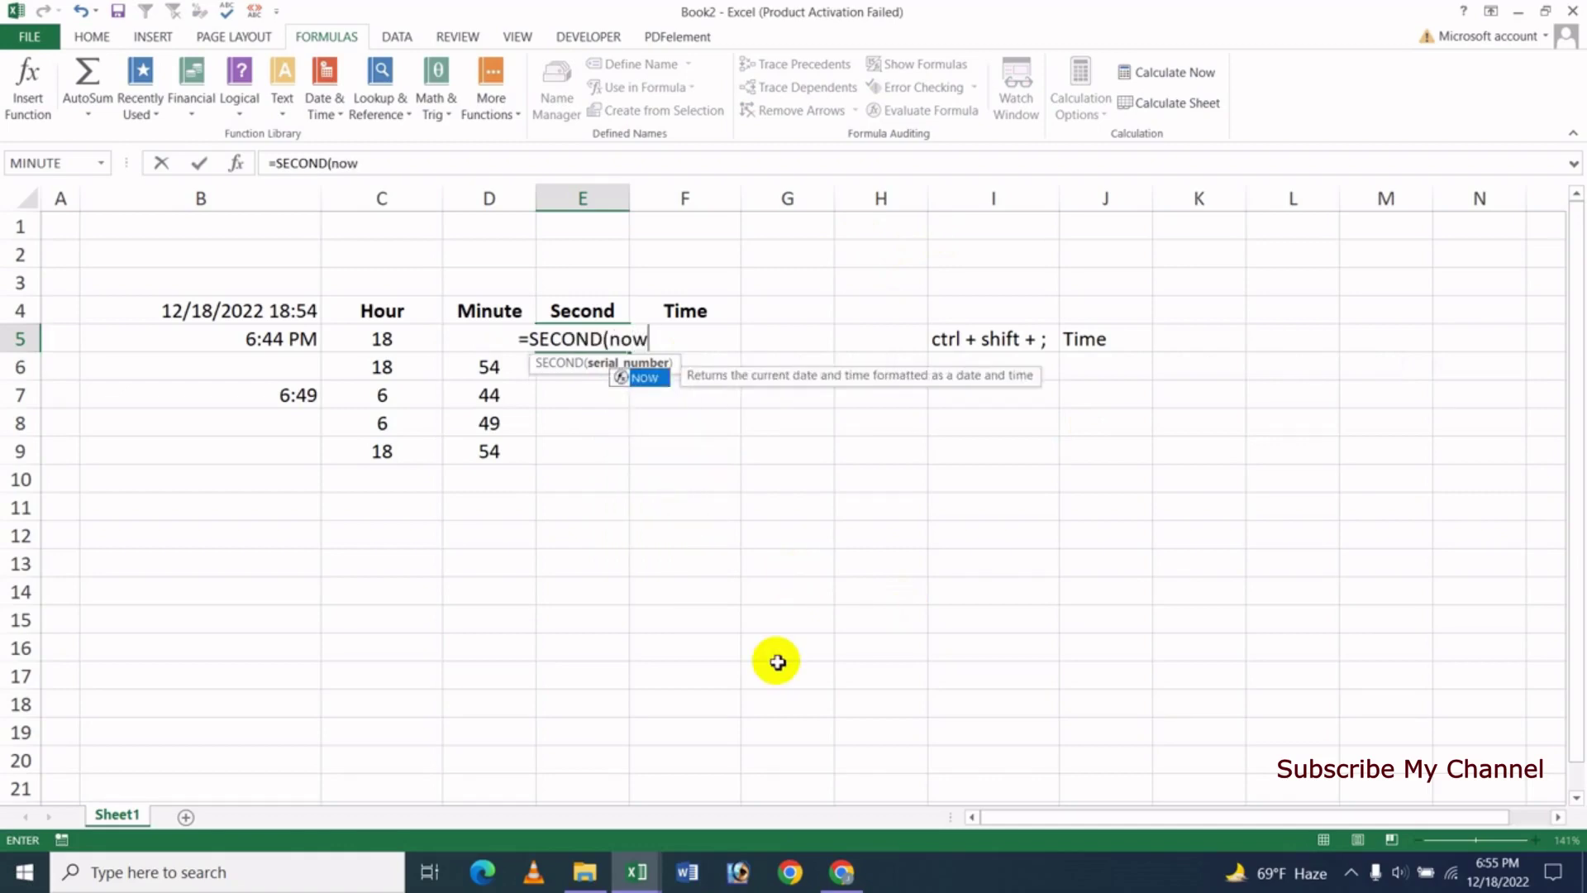
pyautogui.press('Tab')
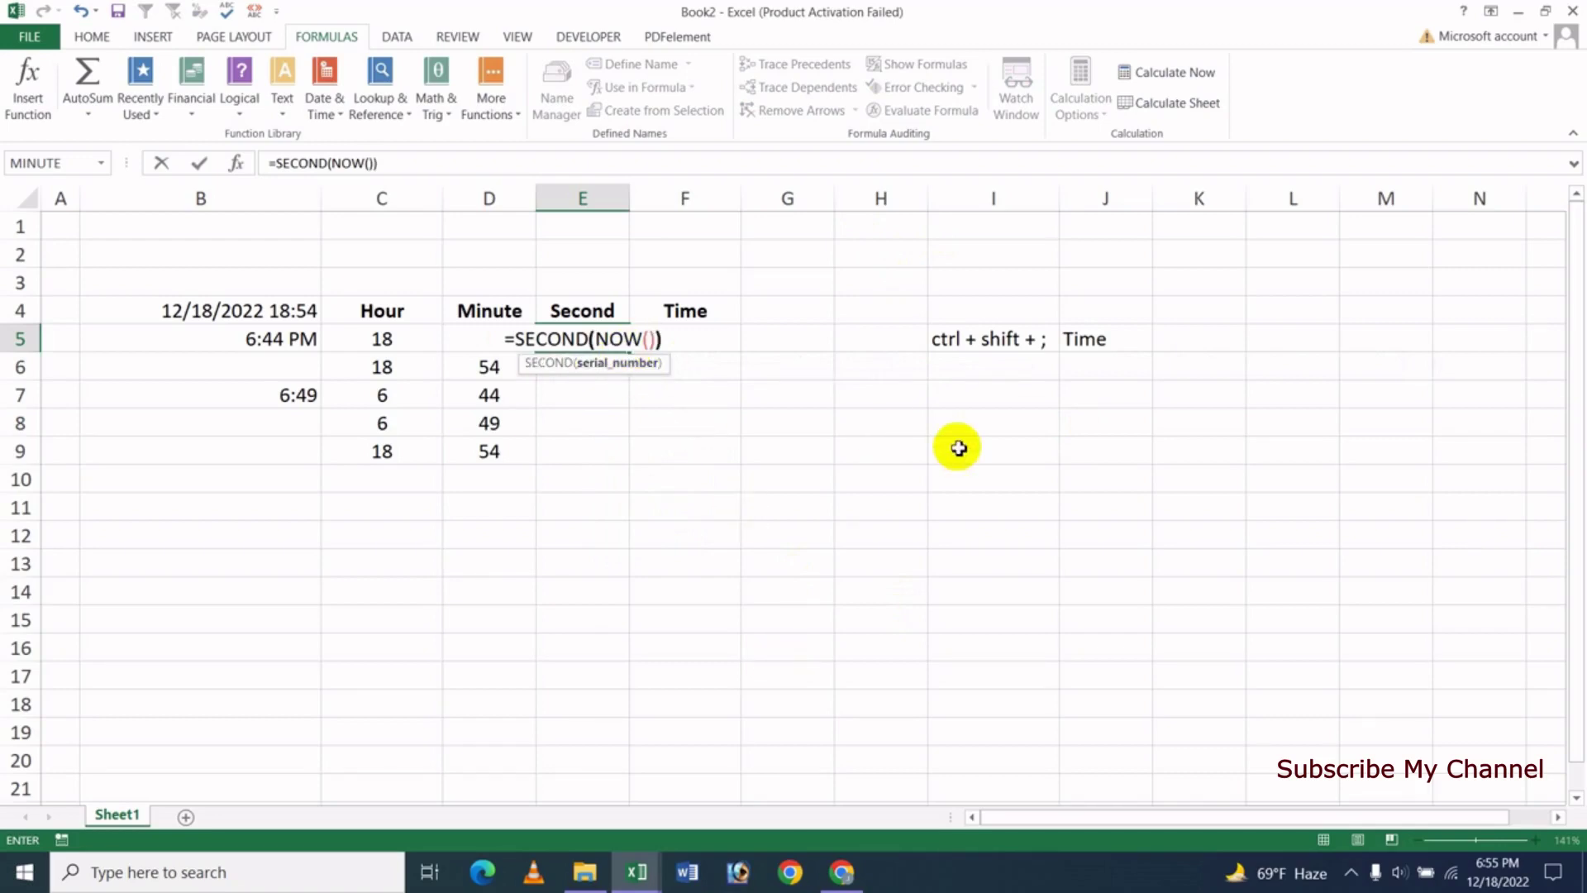
pyautogui.press('Return')
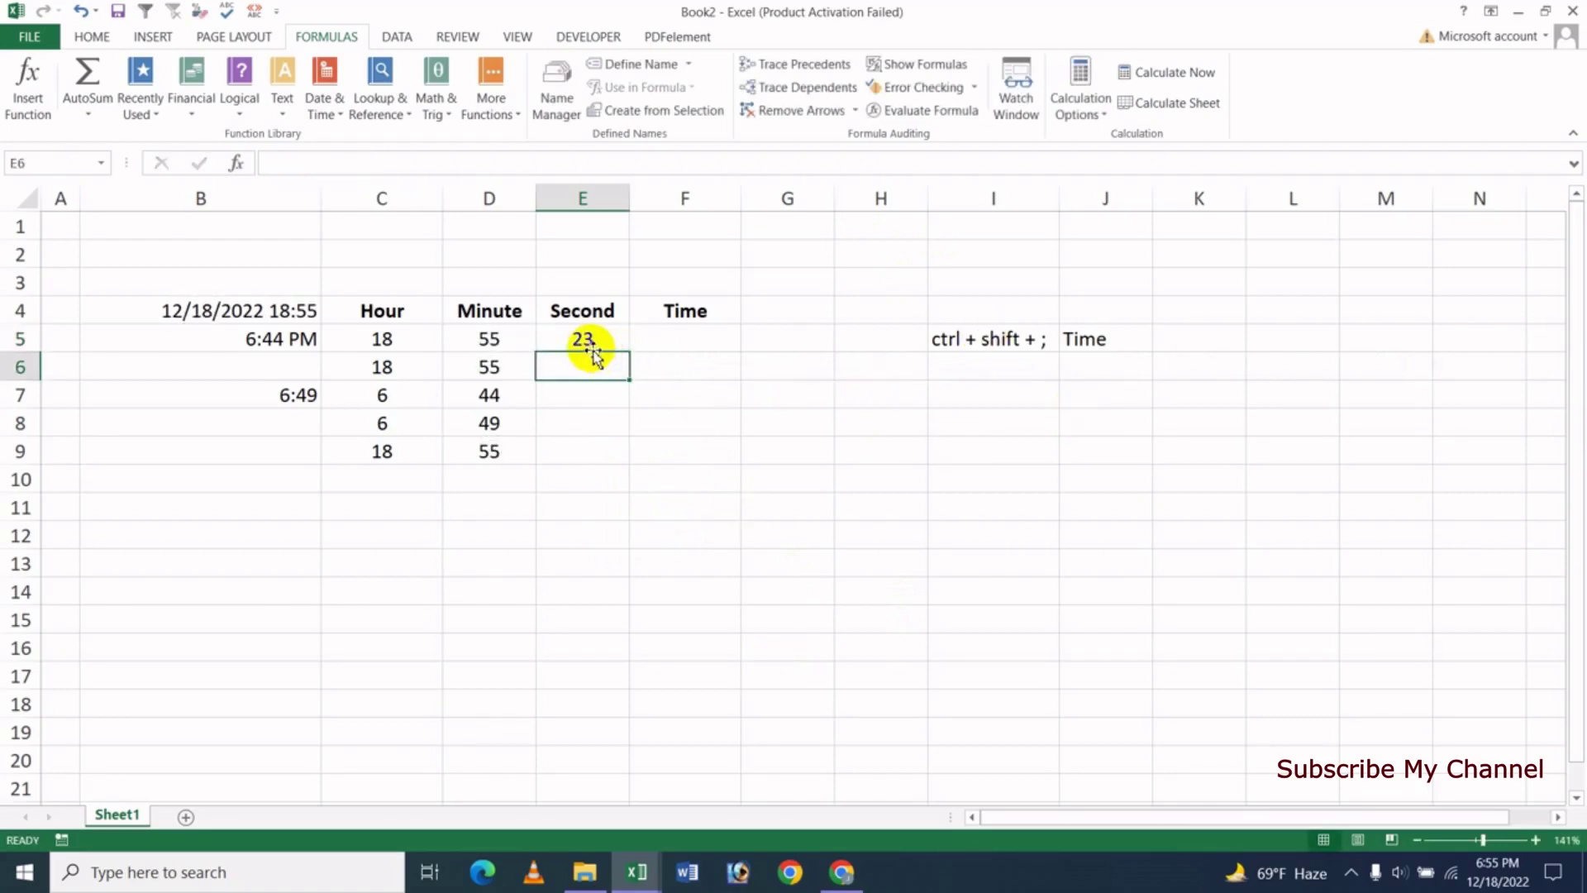
pyautogui.click(580, 341)
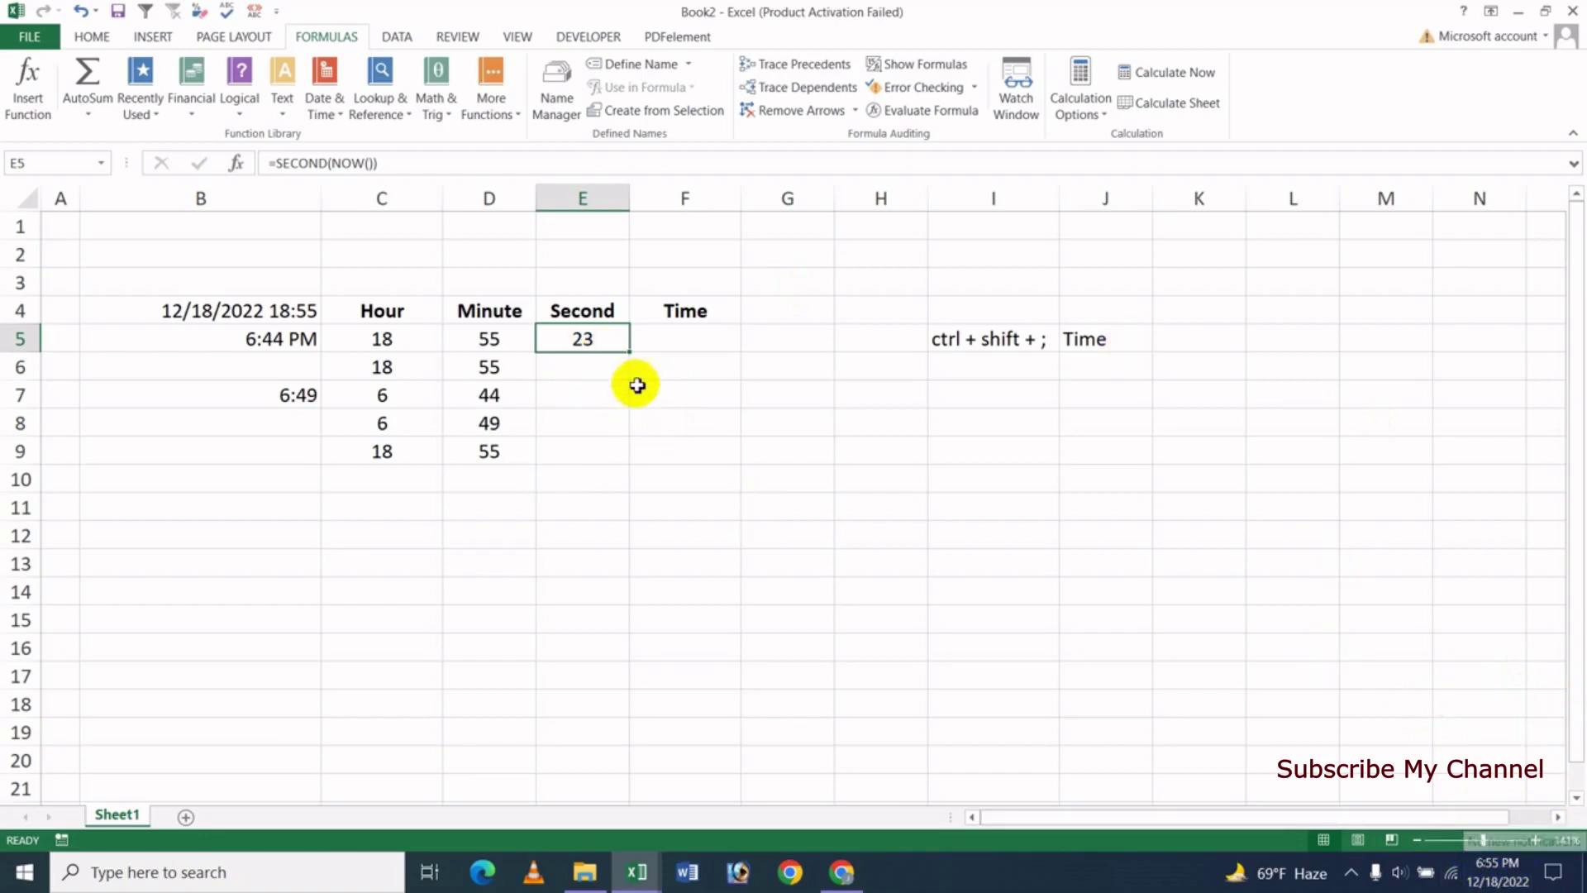
# - Enter =SECOND(B4) in E6, returning 5
pyautogui.click(588, 377)
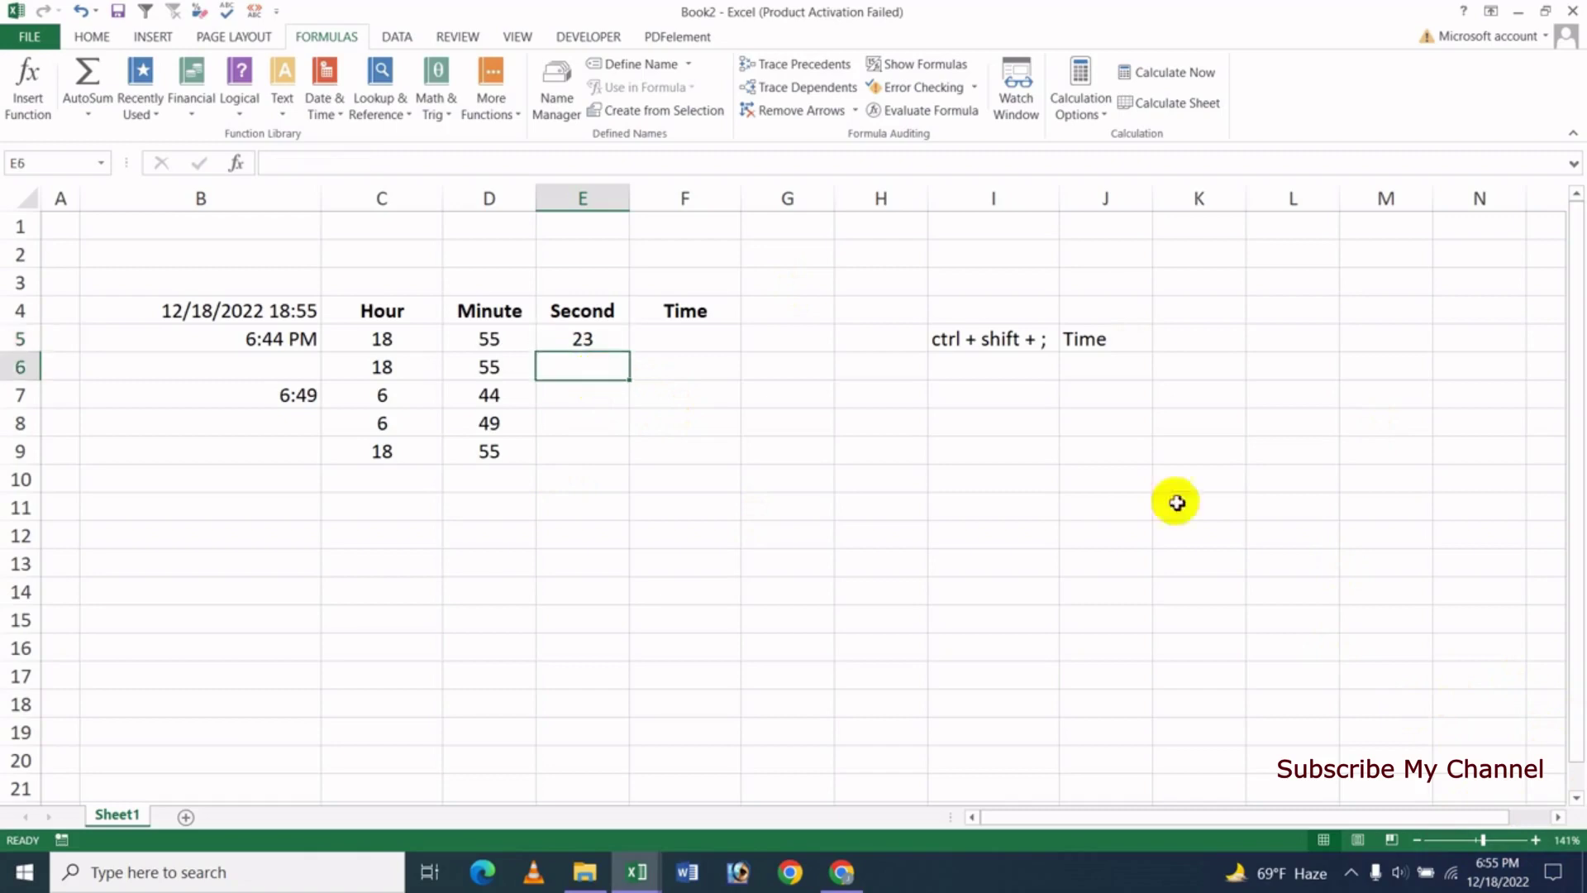
pyautogui.write('=sec')
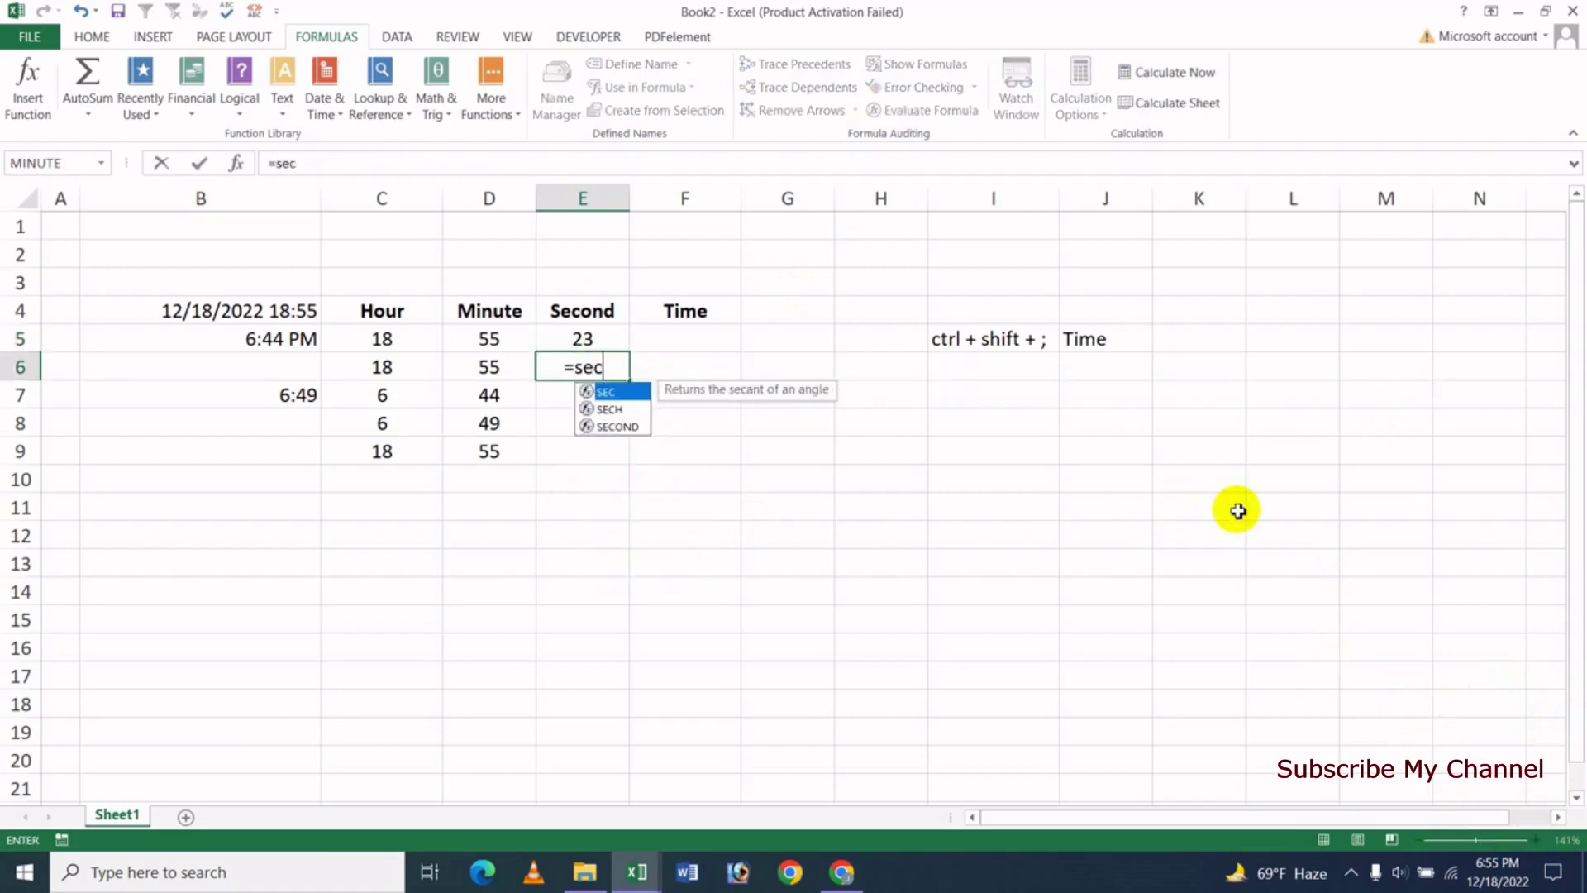
pyautogui.write('on')
pyautogui.press('Tab')
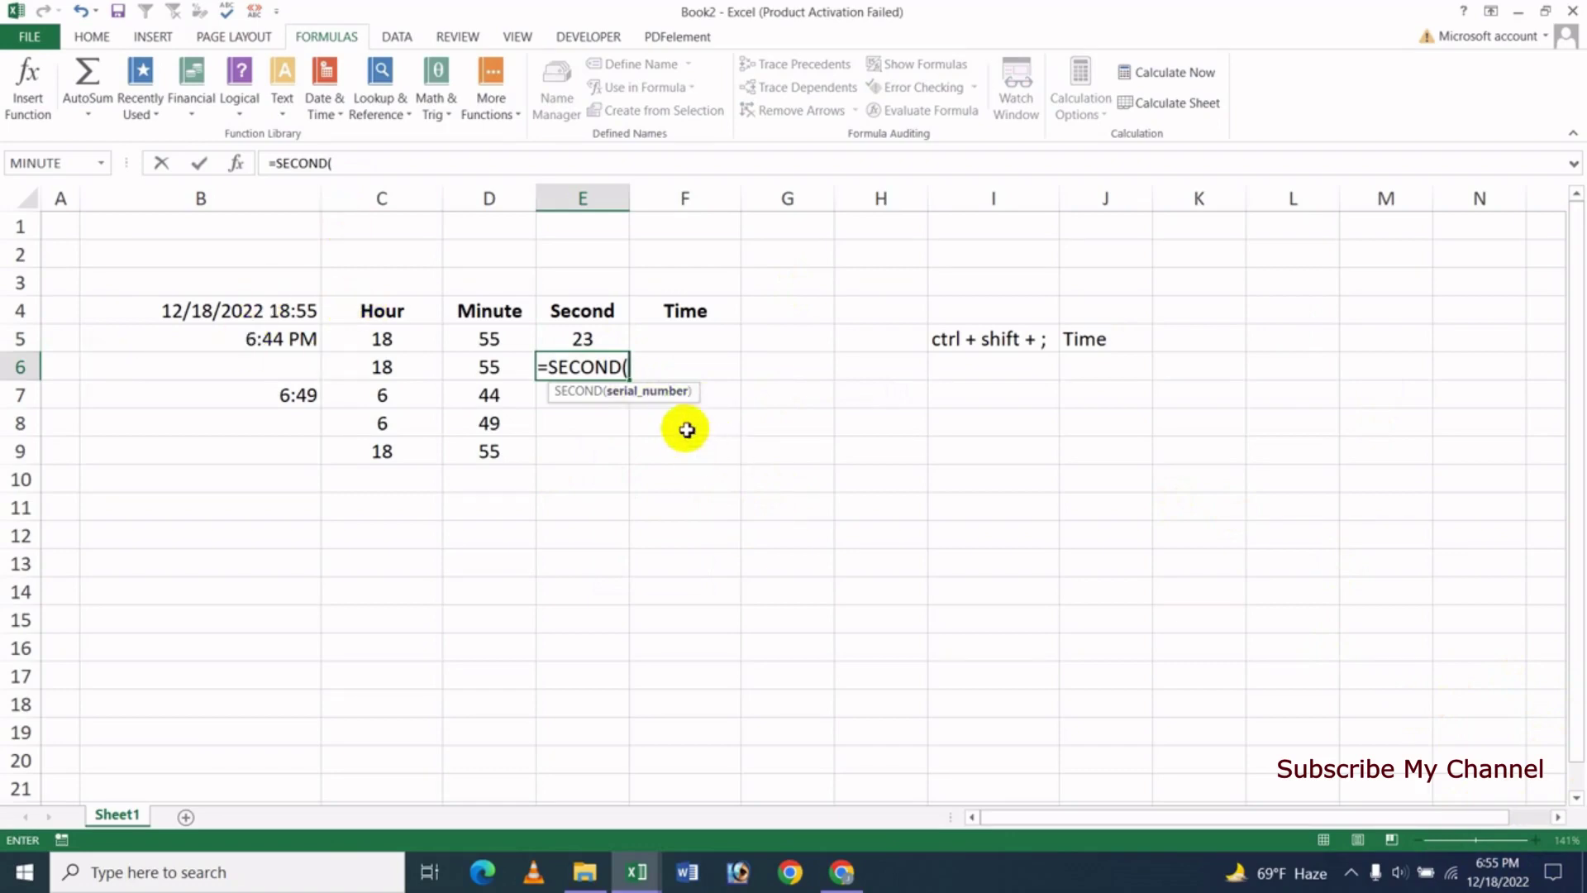
pyautogui.click(212, 315)
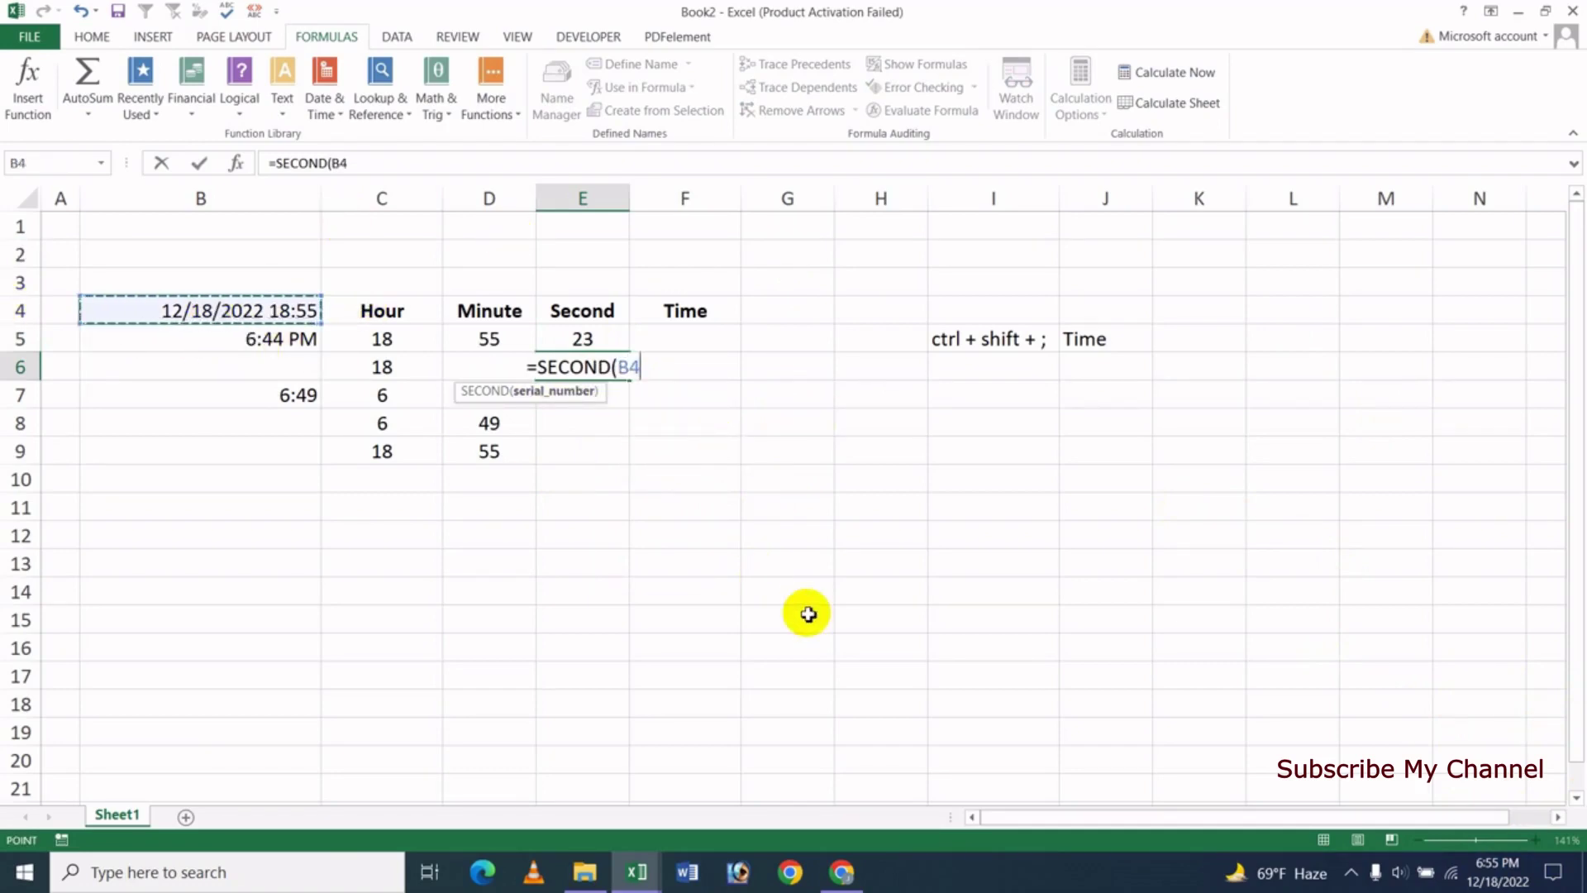
pyautogui.press('Return')
pyautogui.press('Up')
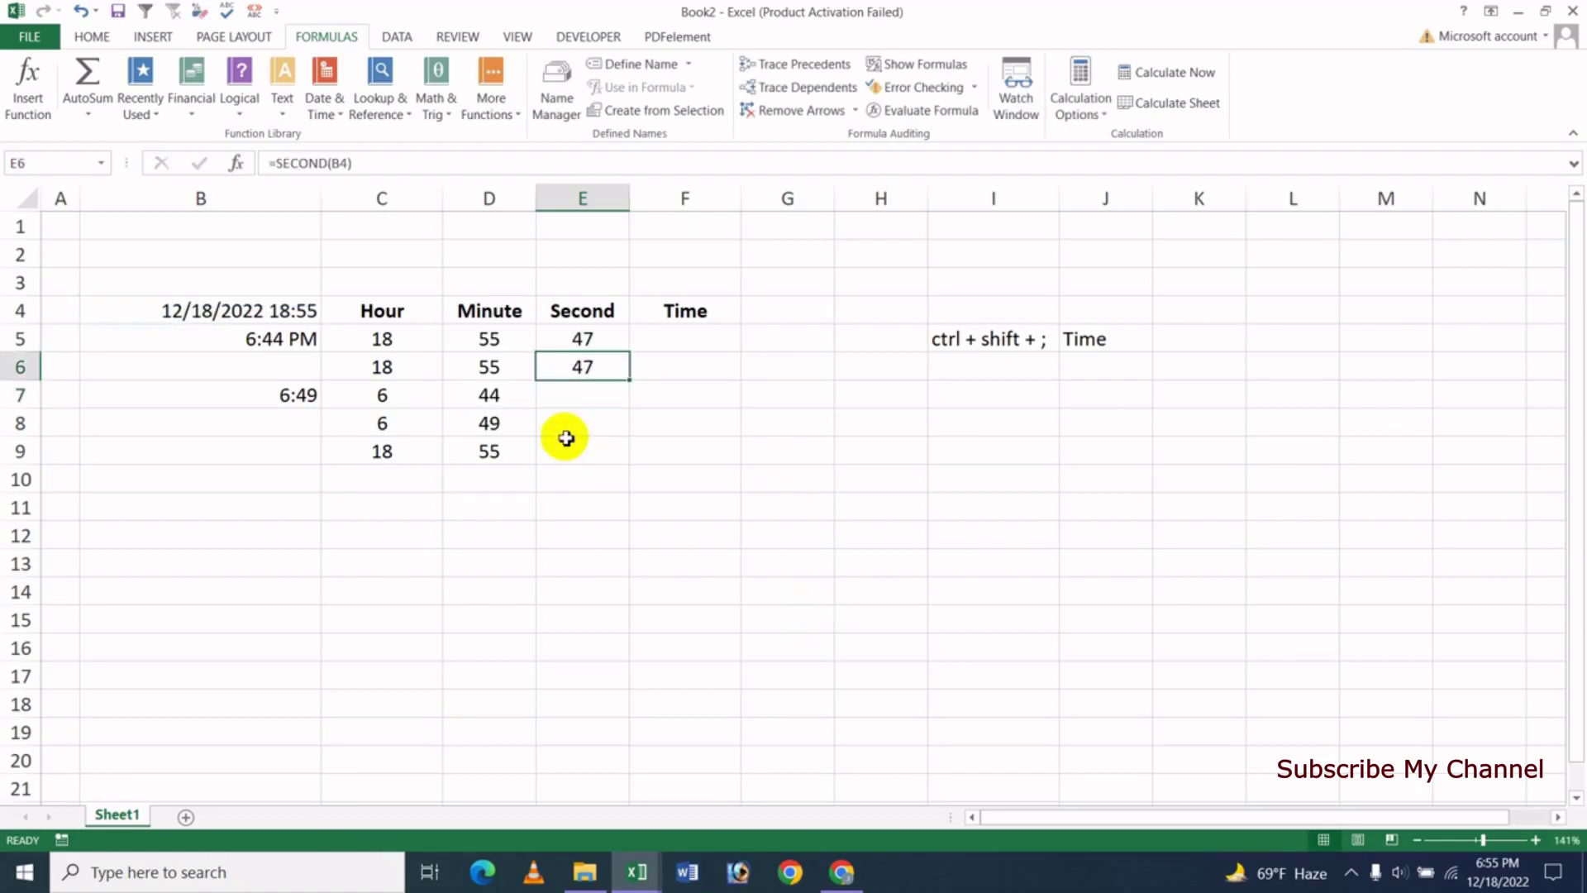
# - Enter =SECOND(B5) in E7, returning 0
pyautogui.click(580, 399)
pyautogui.write('=')
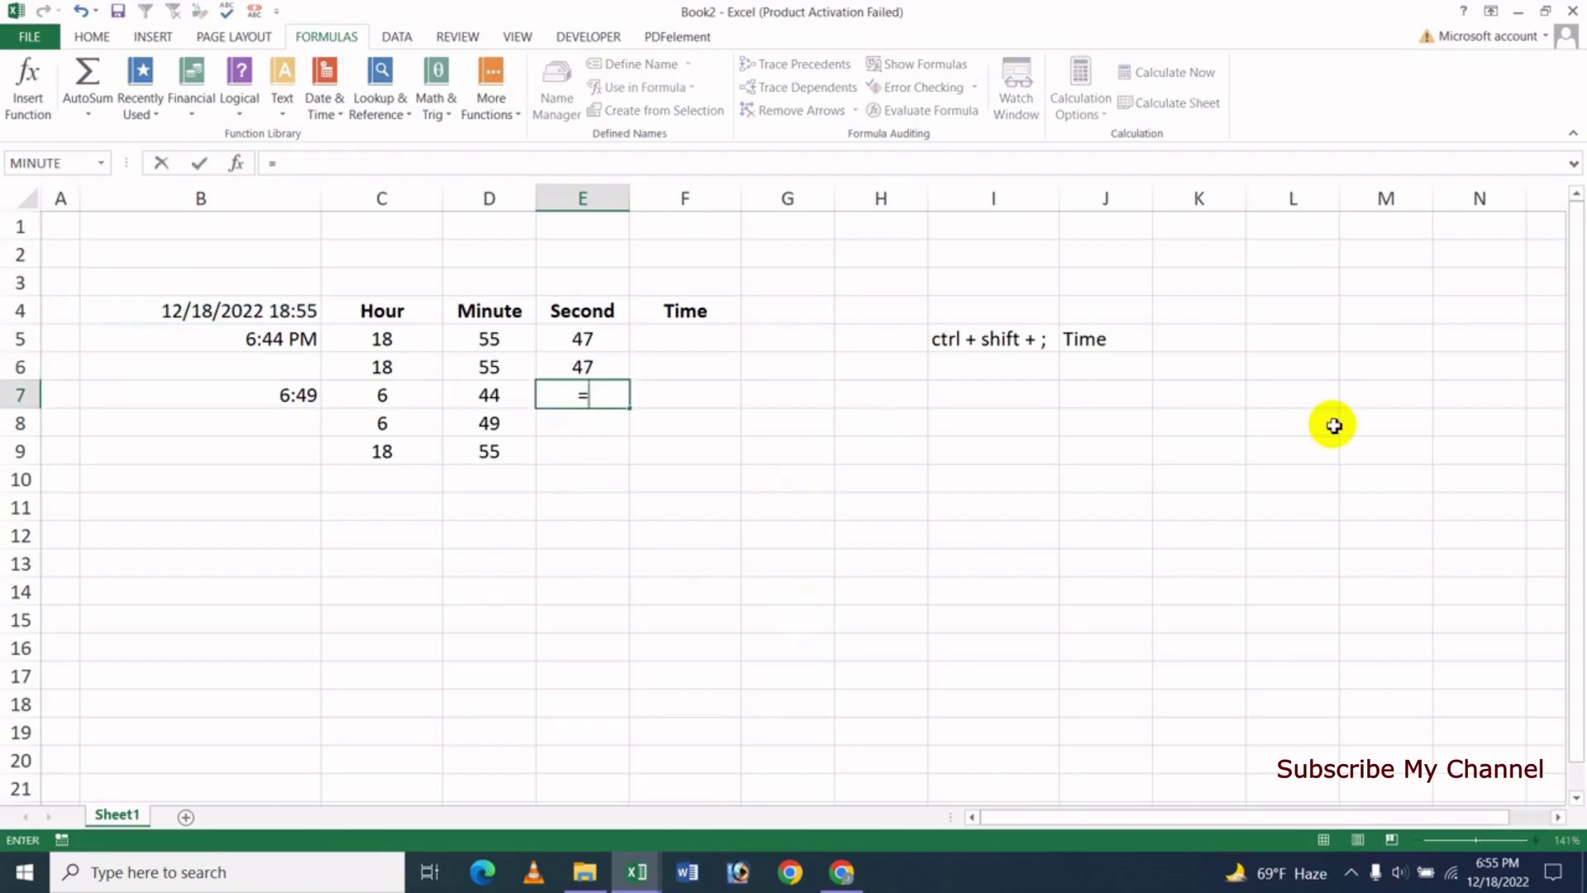
pyautogui.write('secon')
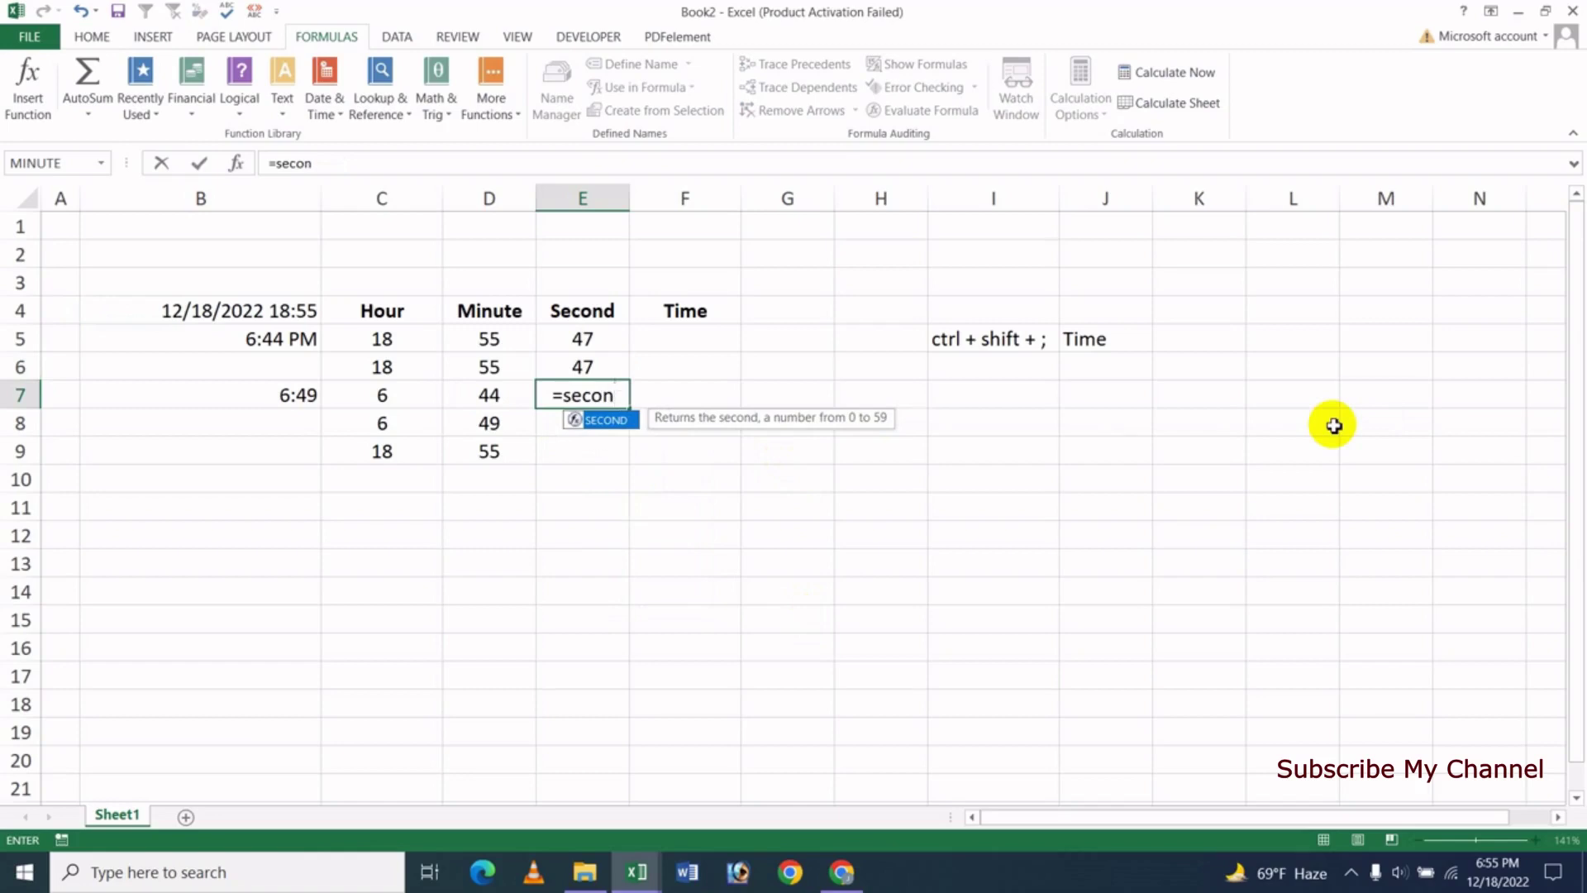
pyautogui.press('Tab')
pyautogui.click(273, 341)
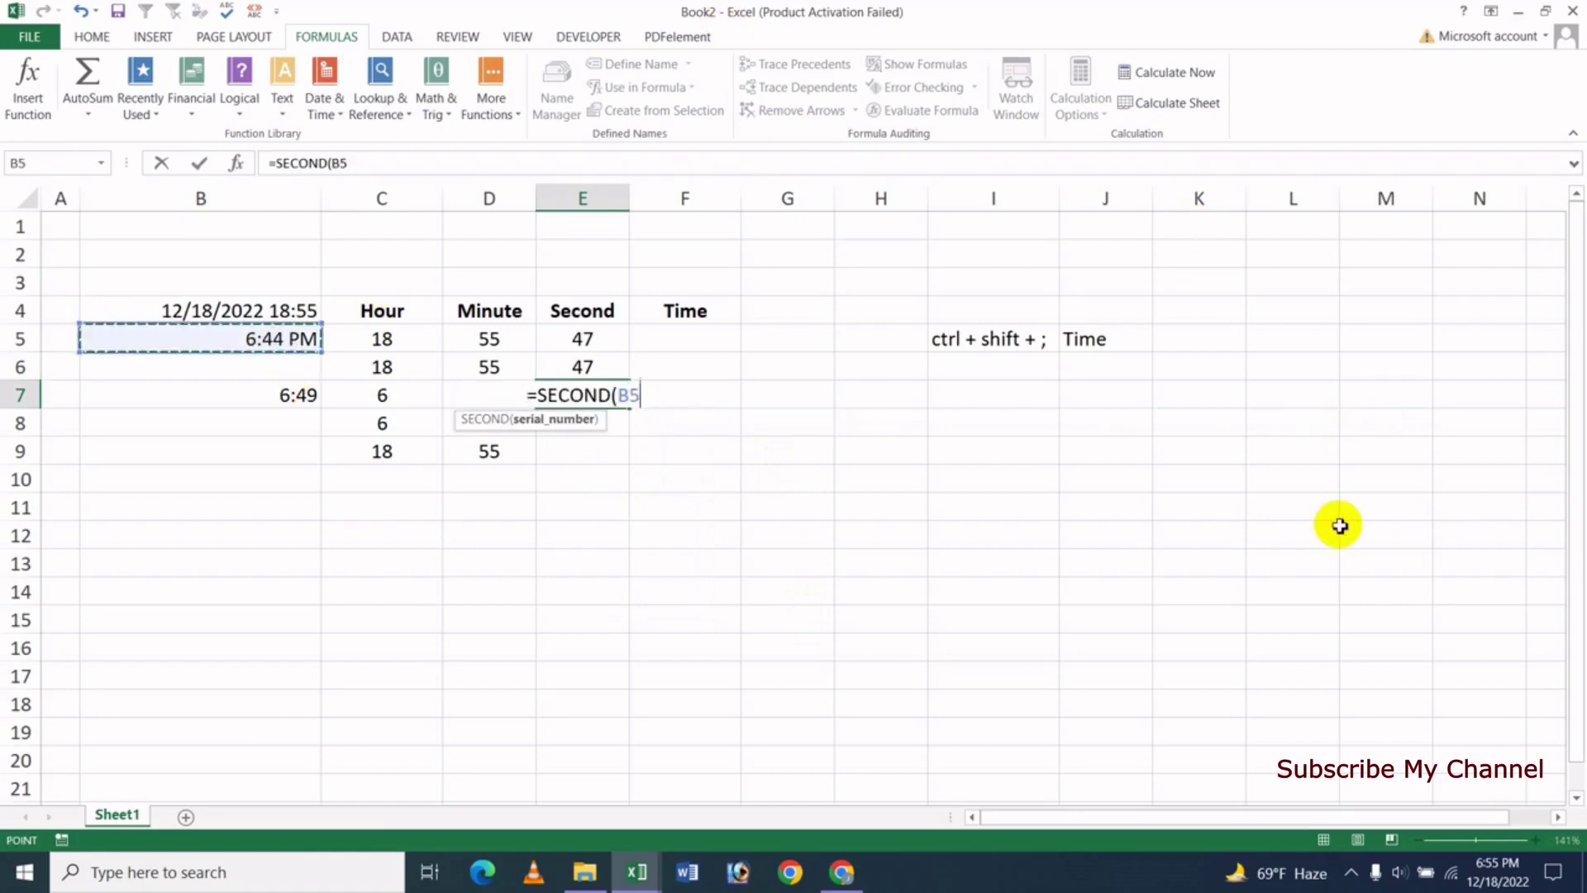
pyautogui.press('Return')
pyautogui.press('Up')
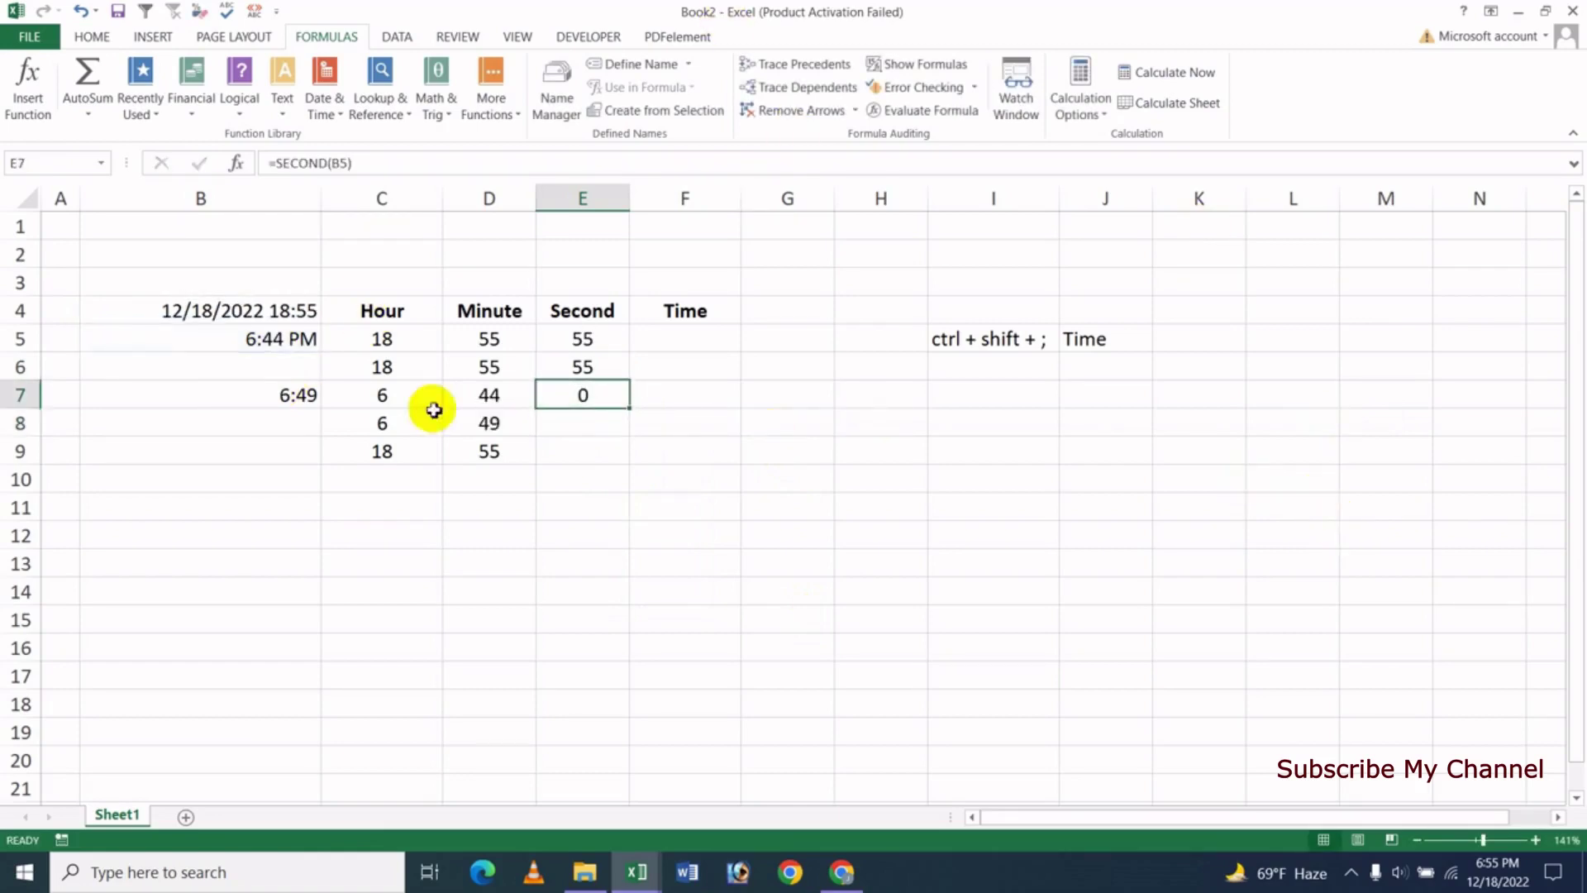
# - Enter =SECOND(B7) in E8, returning 42
pyautogui.click(589, 427)
pyautogui.write('=')
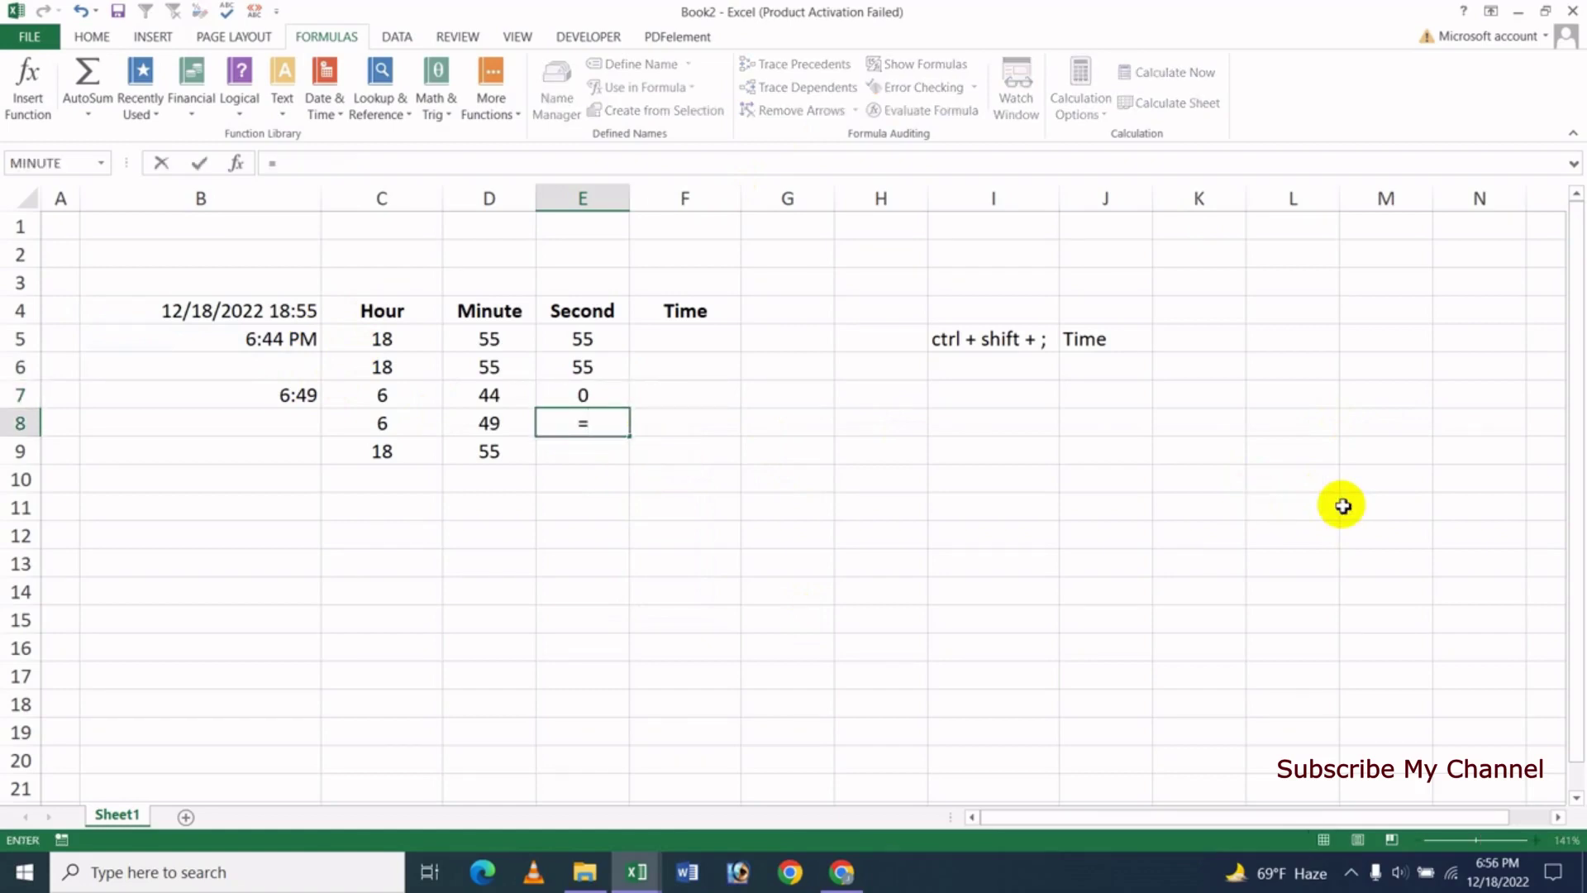
pyautogui.write('second')
pyautogui.press('Tab')
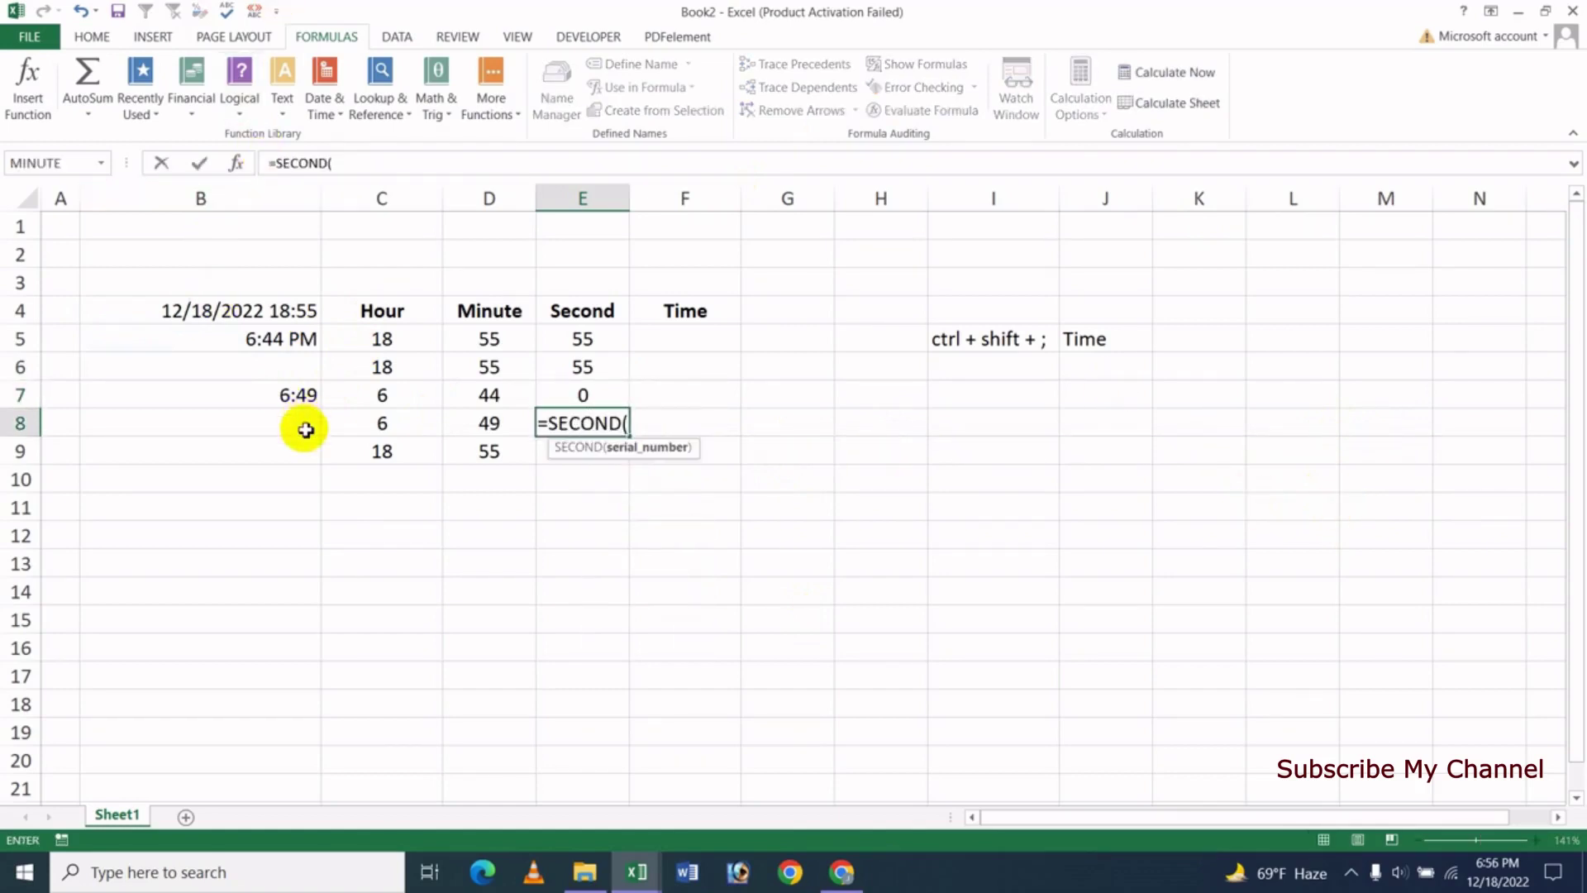
pyautogui.click(293, 394)
pyautogui.press('Return')
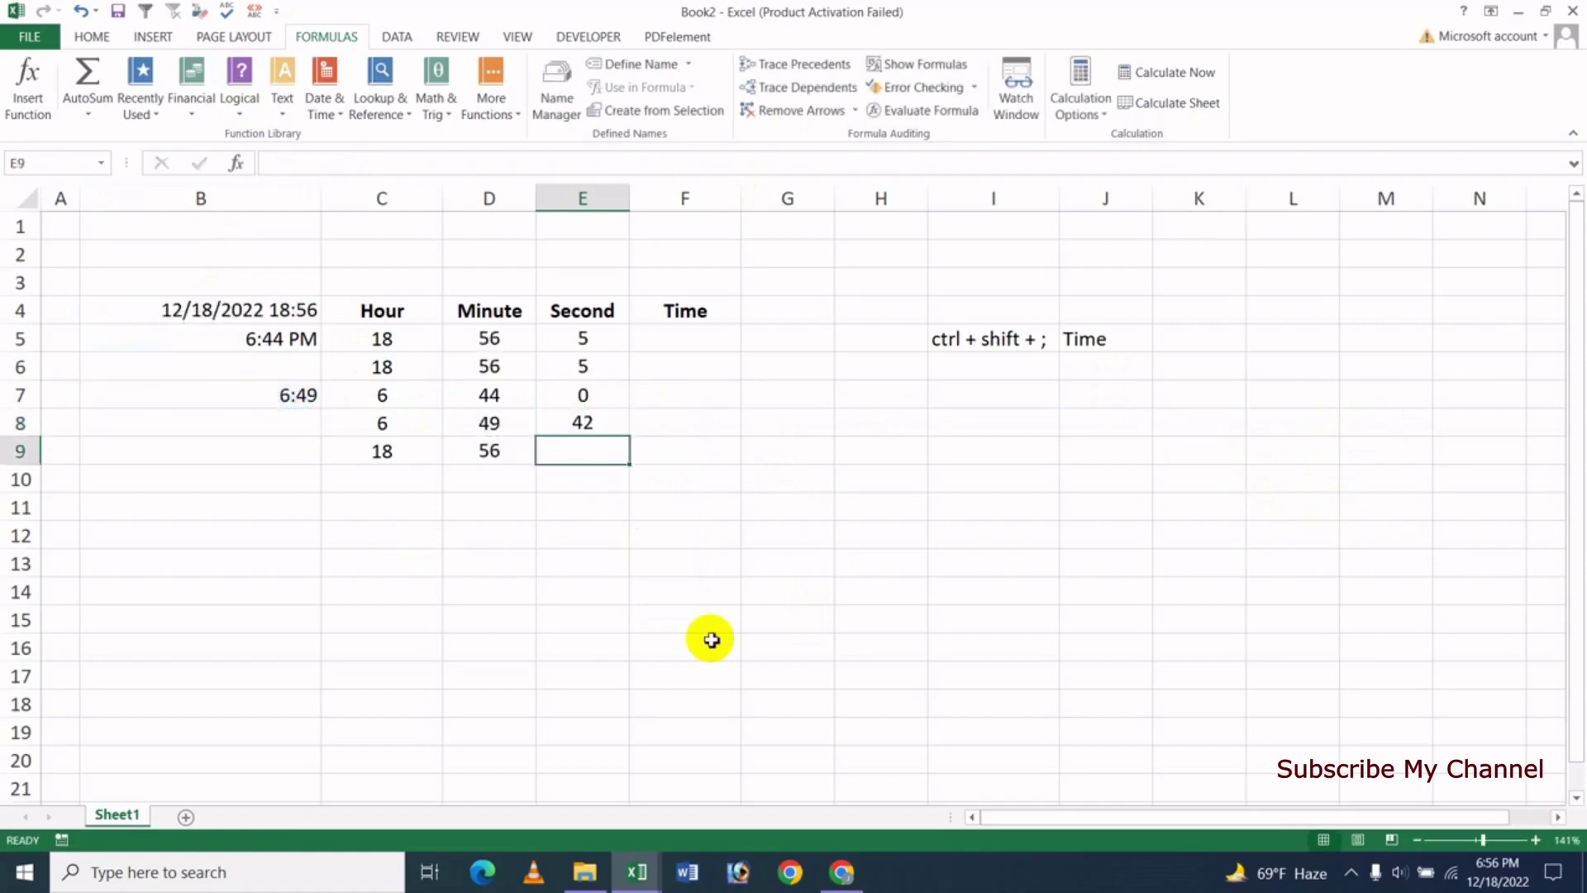
pyautogui.press('Up')
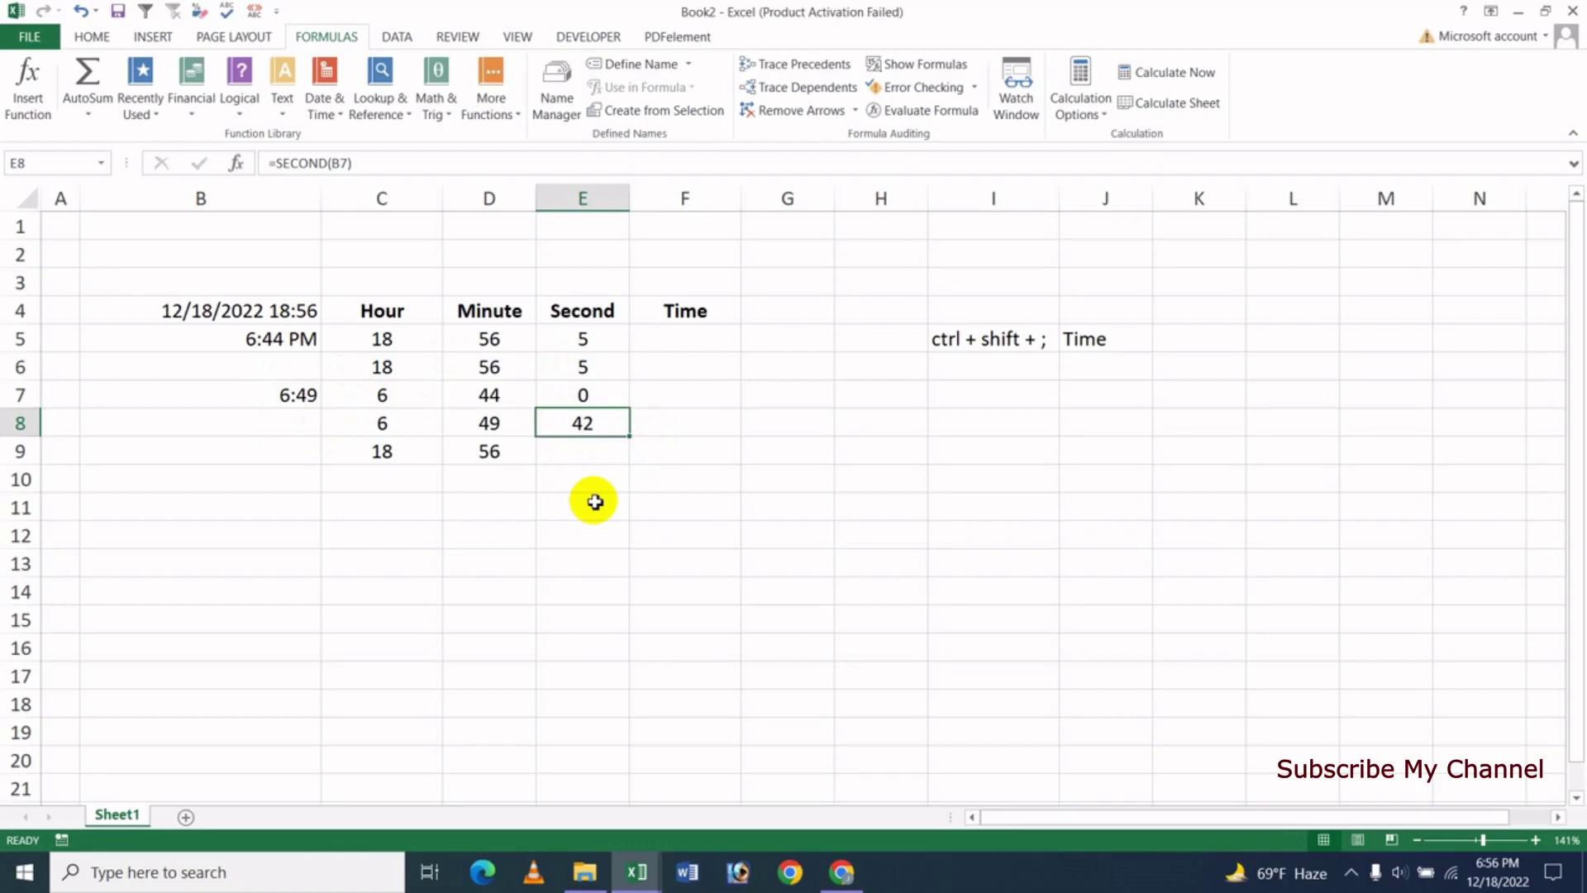
# - Insert =SECOND(B4) into E9 from the Date & Time function list, returning 25
pyautogui.click(592, 453)
pyautogui.click(321, 97)
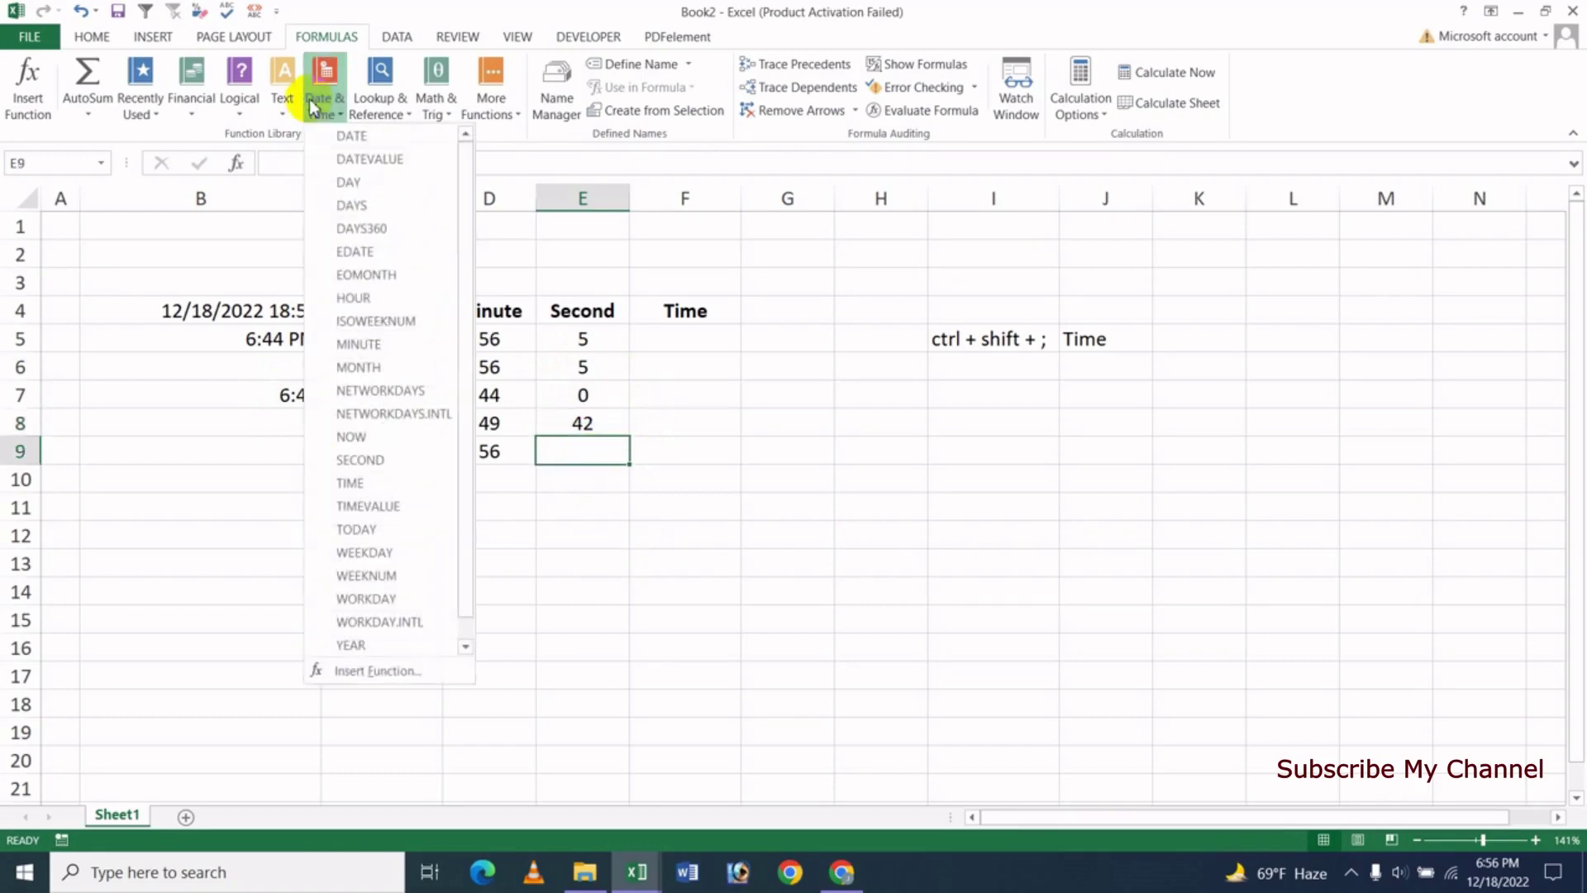
pyautogui.click(378, 461)
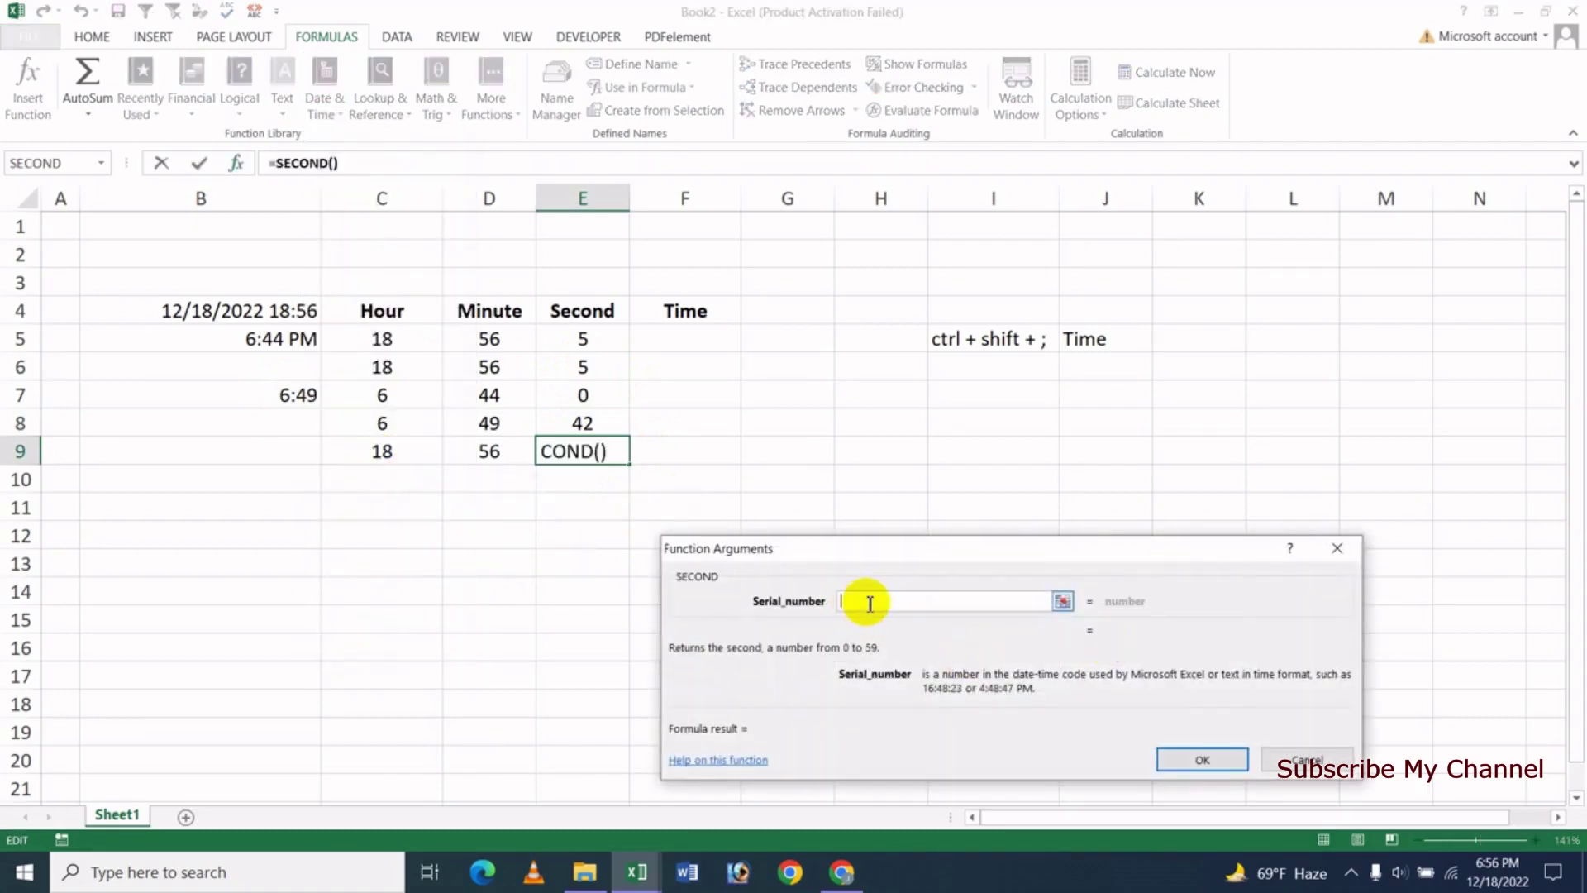
pyautogui.click(235, 313)
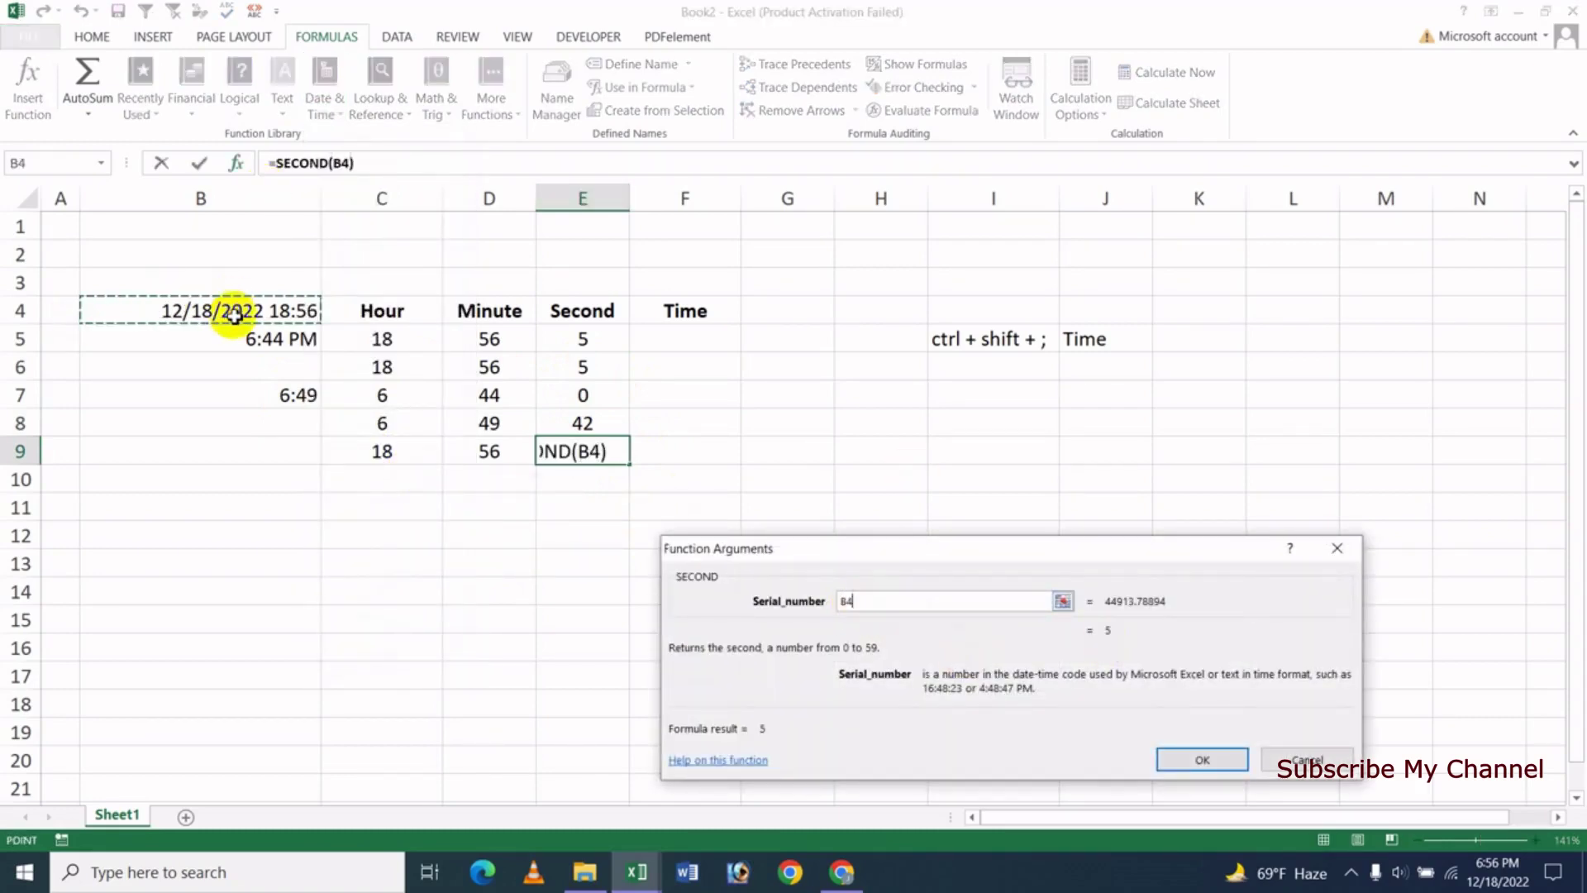
pyautogui.click(1190, 762)
pyautogui.click(528, 502)
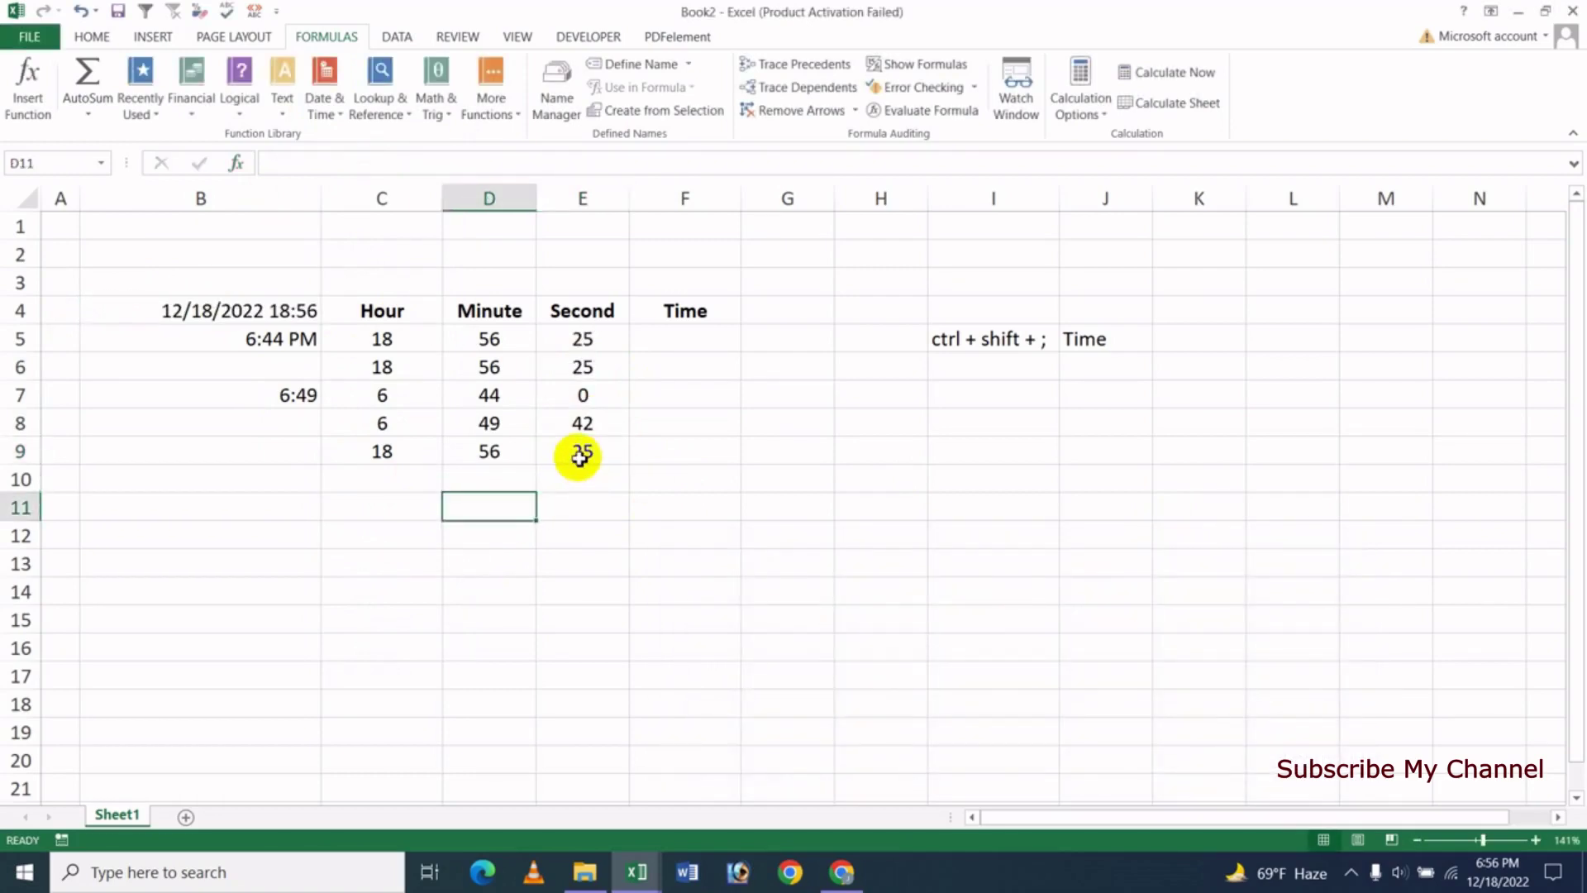
pyautogui.click(585, 455)
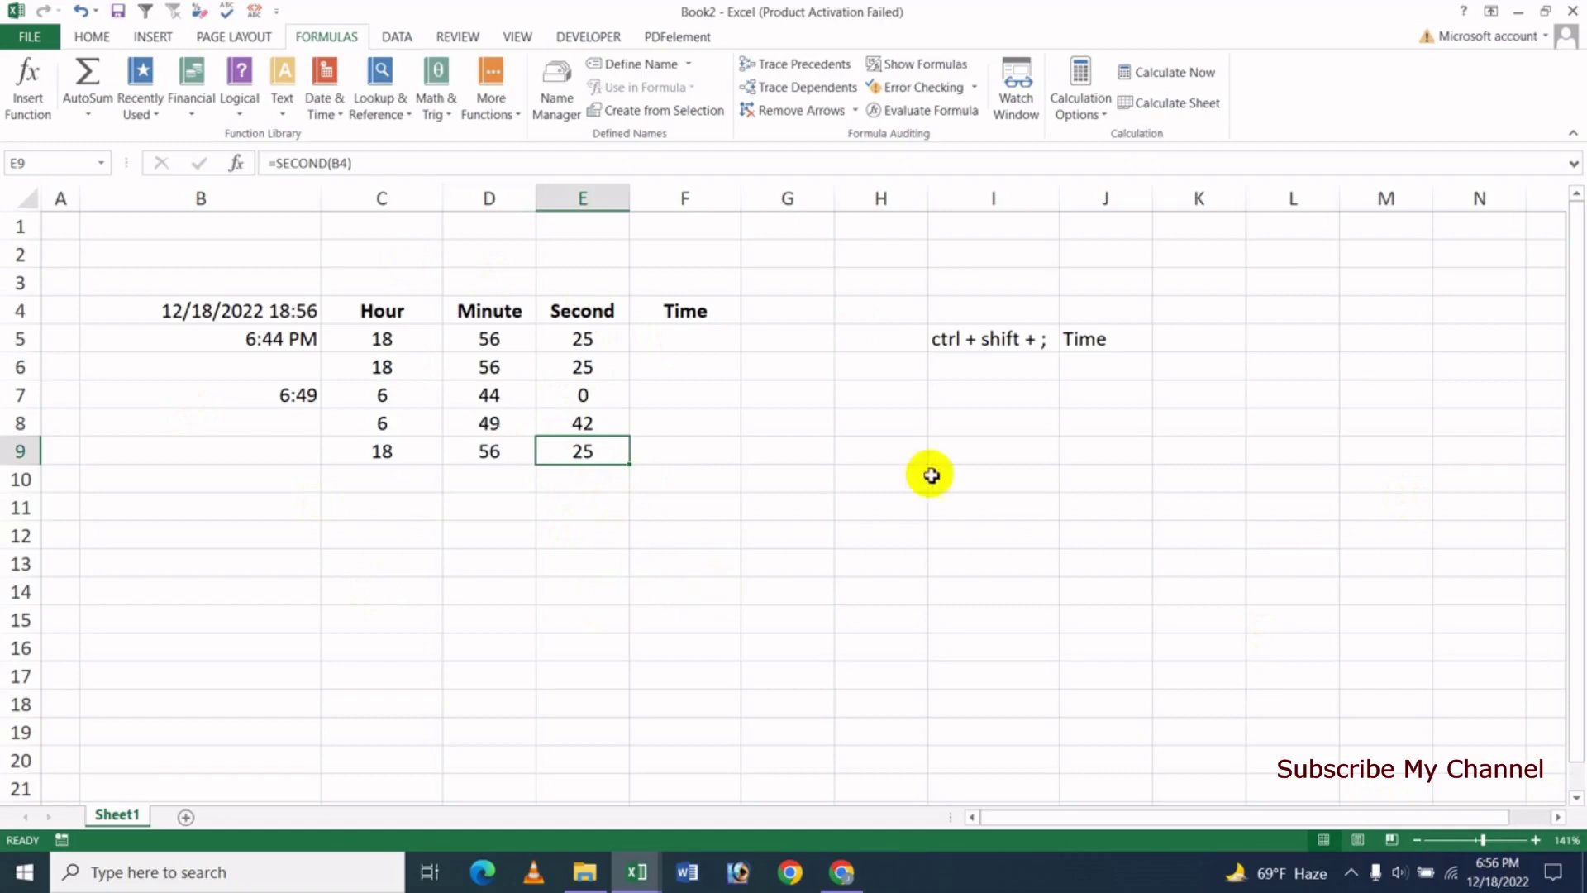
# - Enter =TIME(C5,D5,E5) in F5, combining row 5's values into 6:57 PM
pyautogui.click(710, 339)
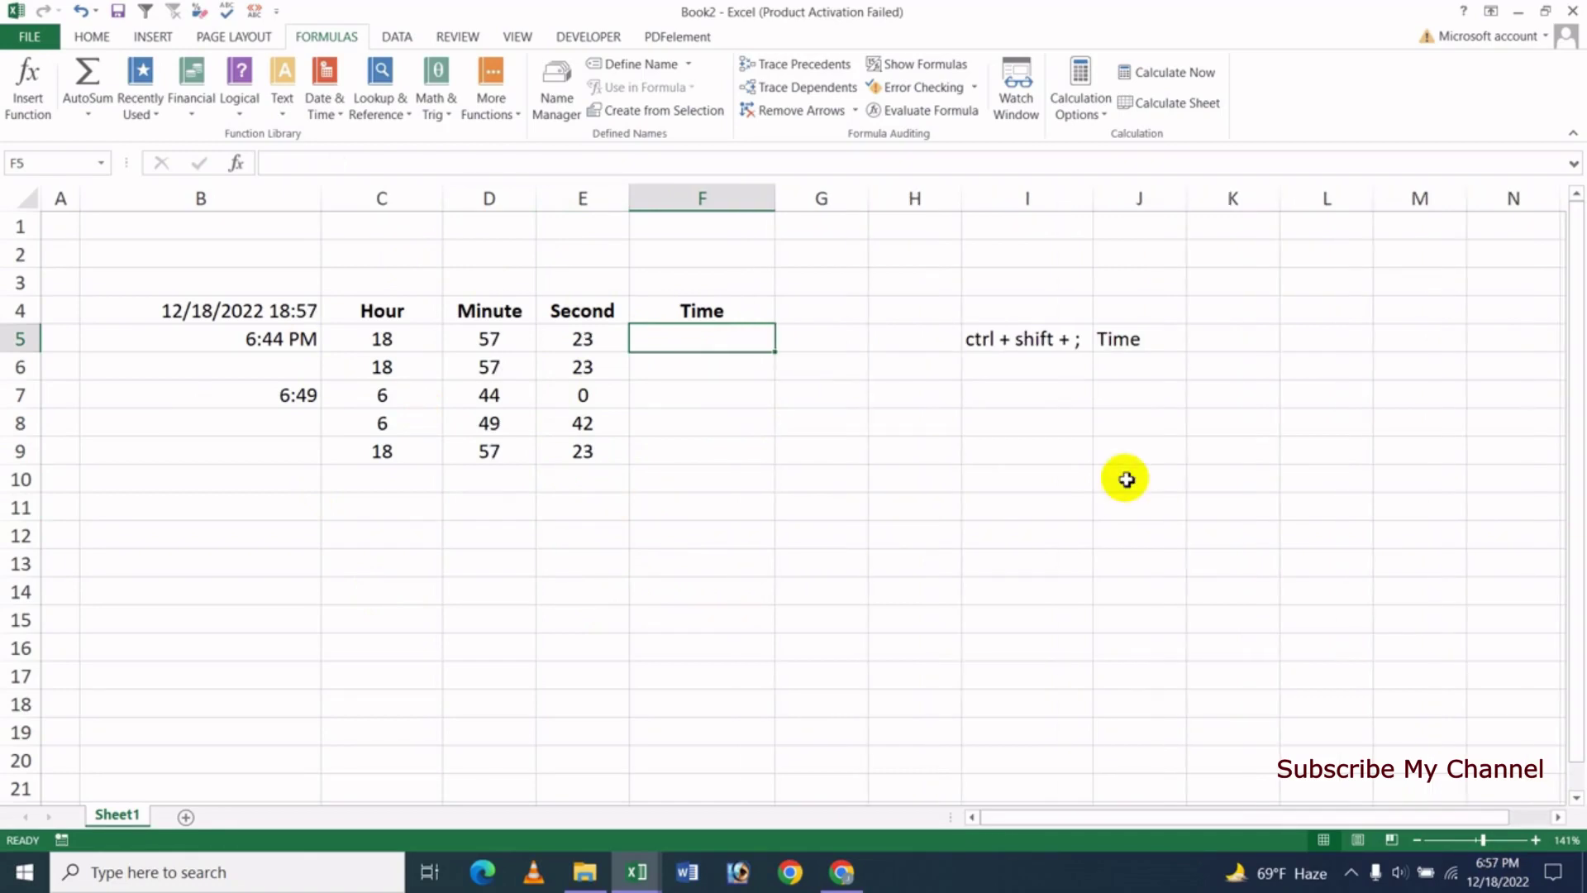
pyautogui.write('=')
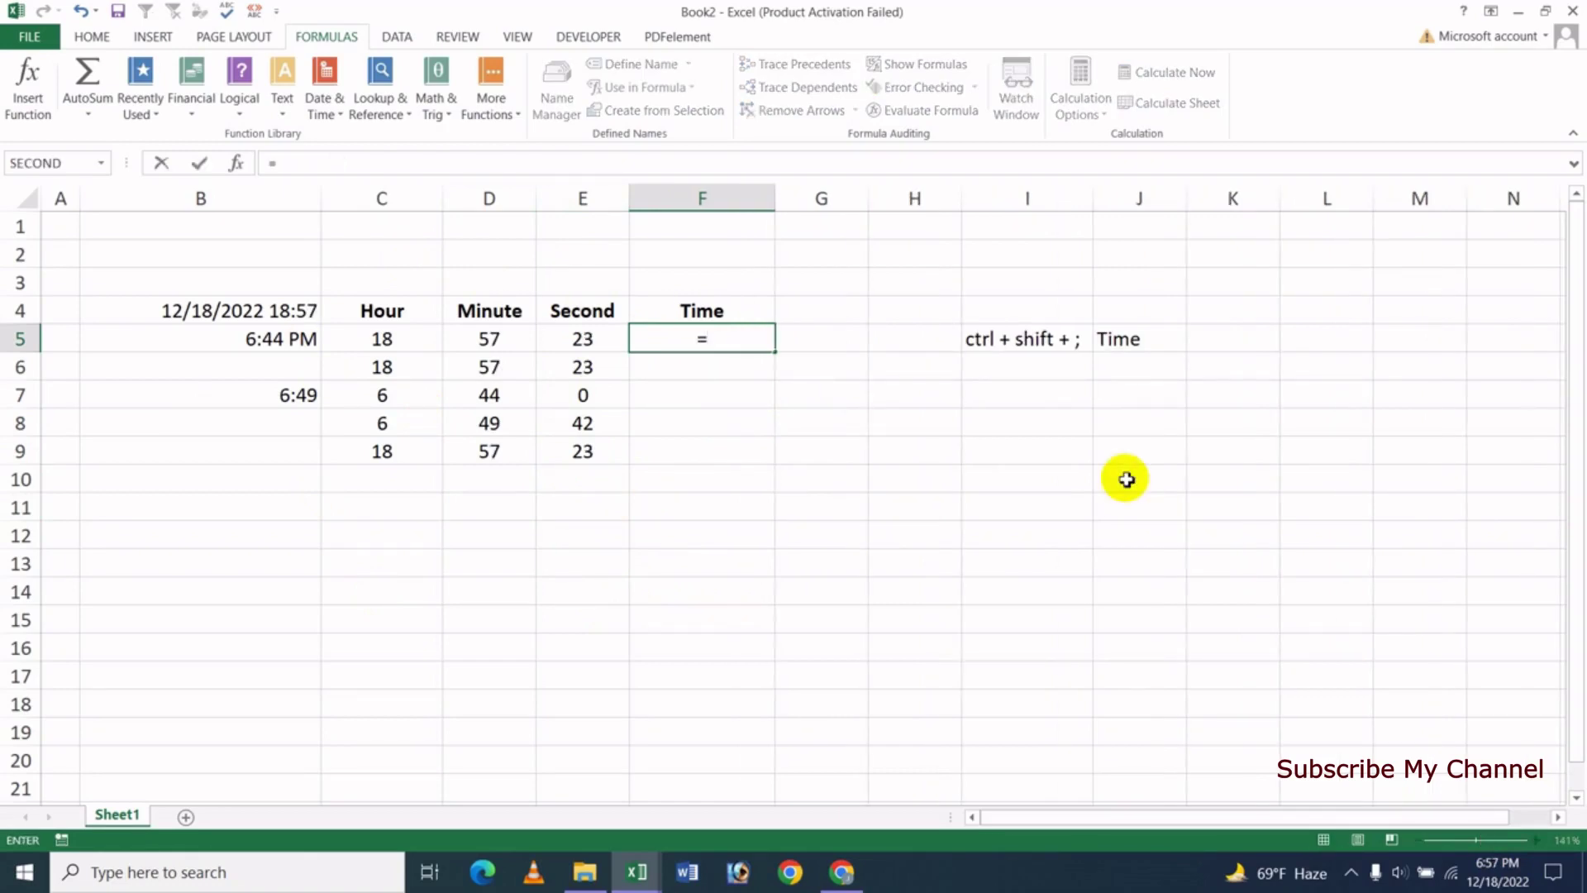
pyautogui.write('time')
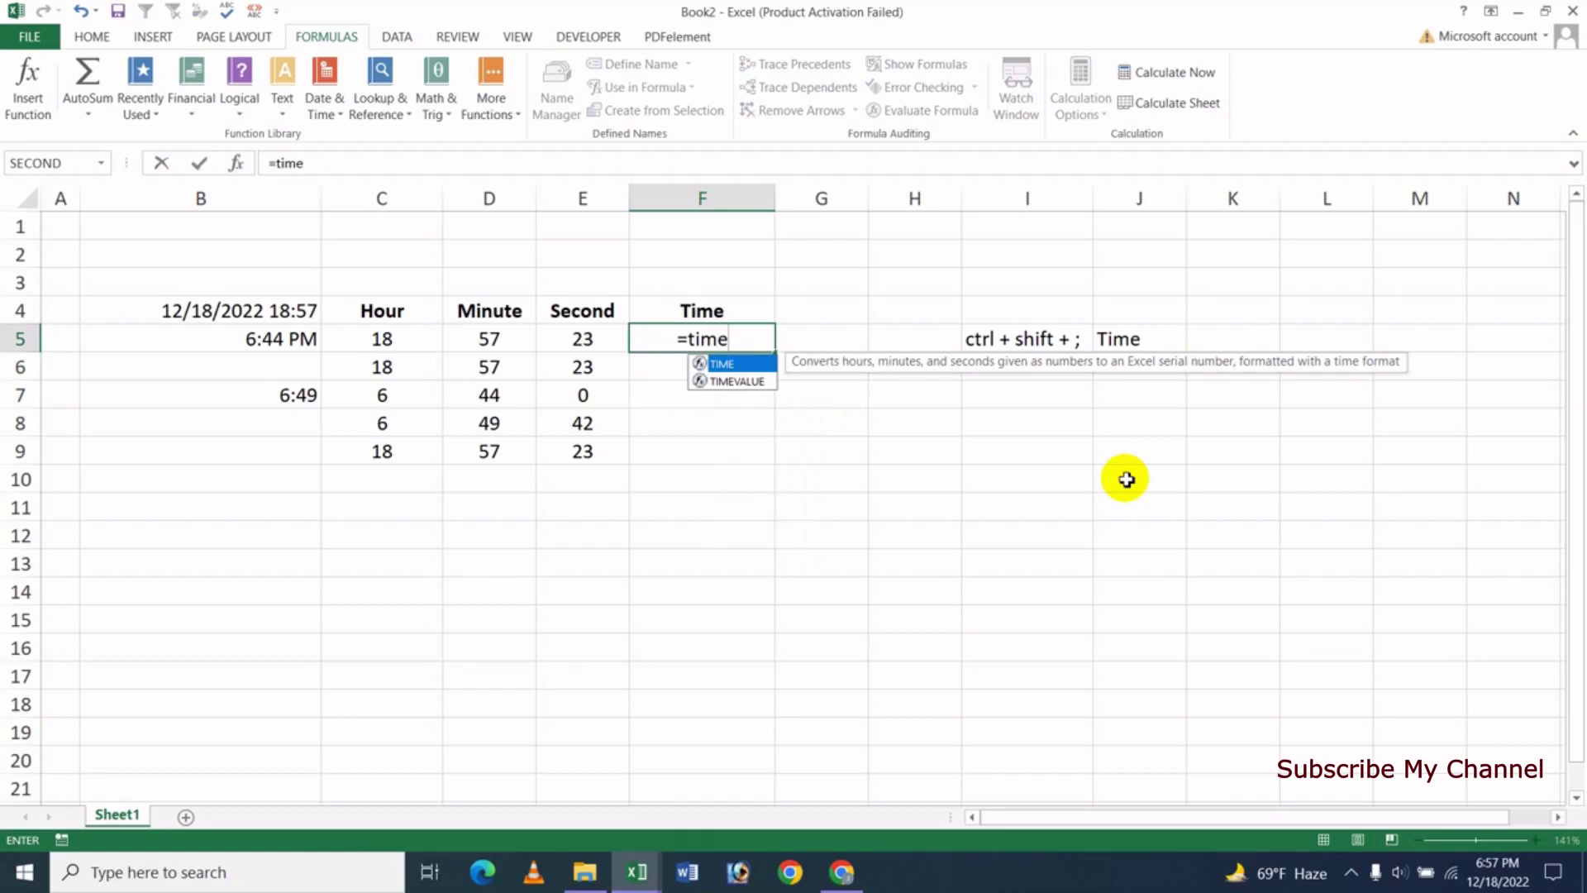
pyautogui.press('Tab')
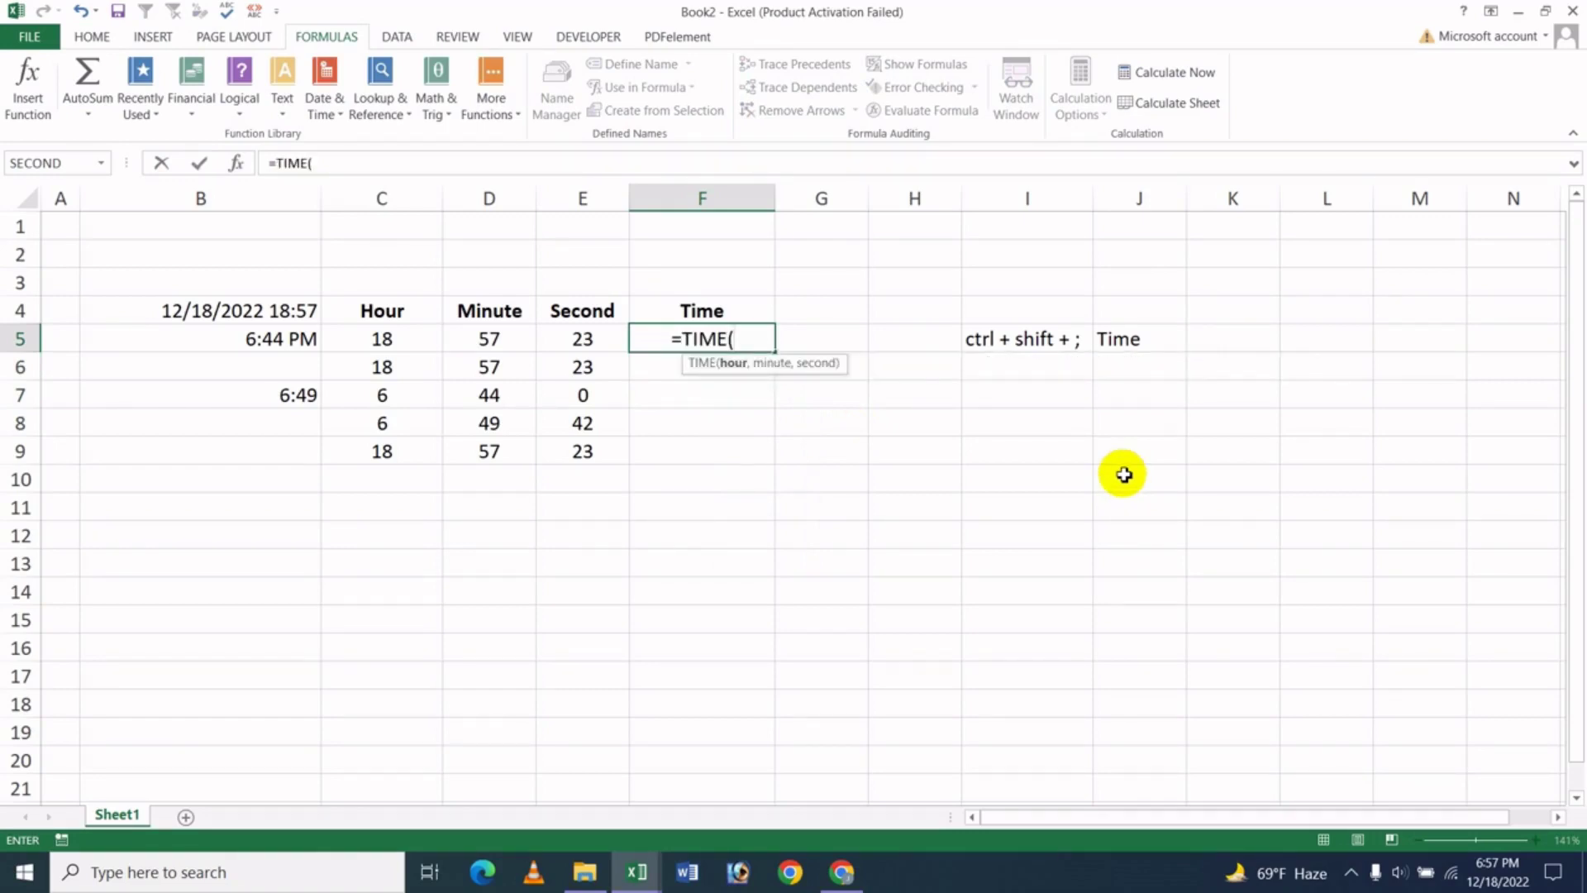
pyautogui.click(406, 344)
pyautogui.write(',')
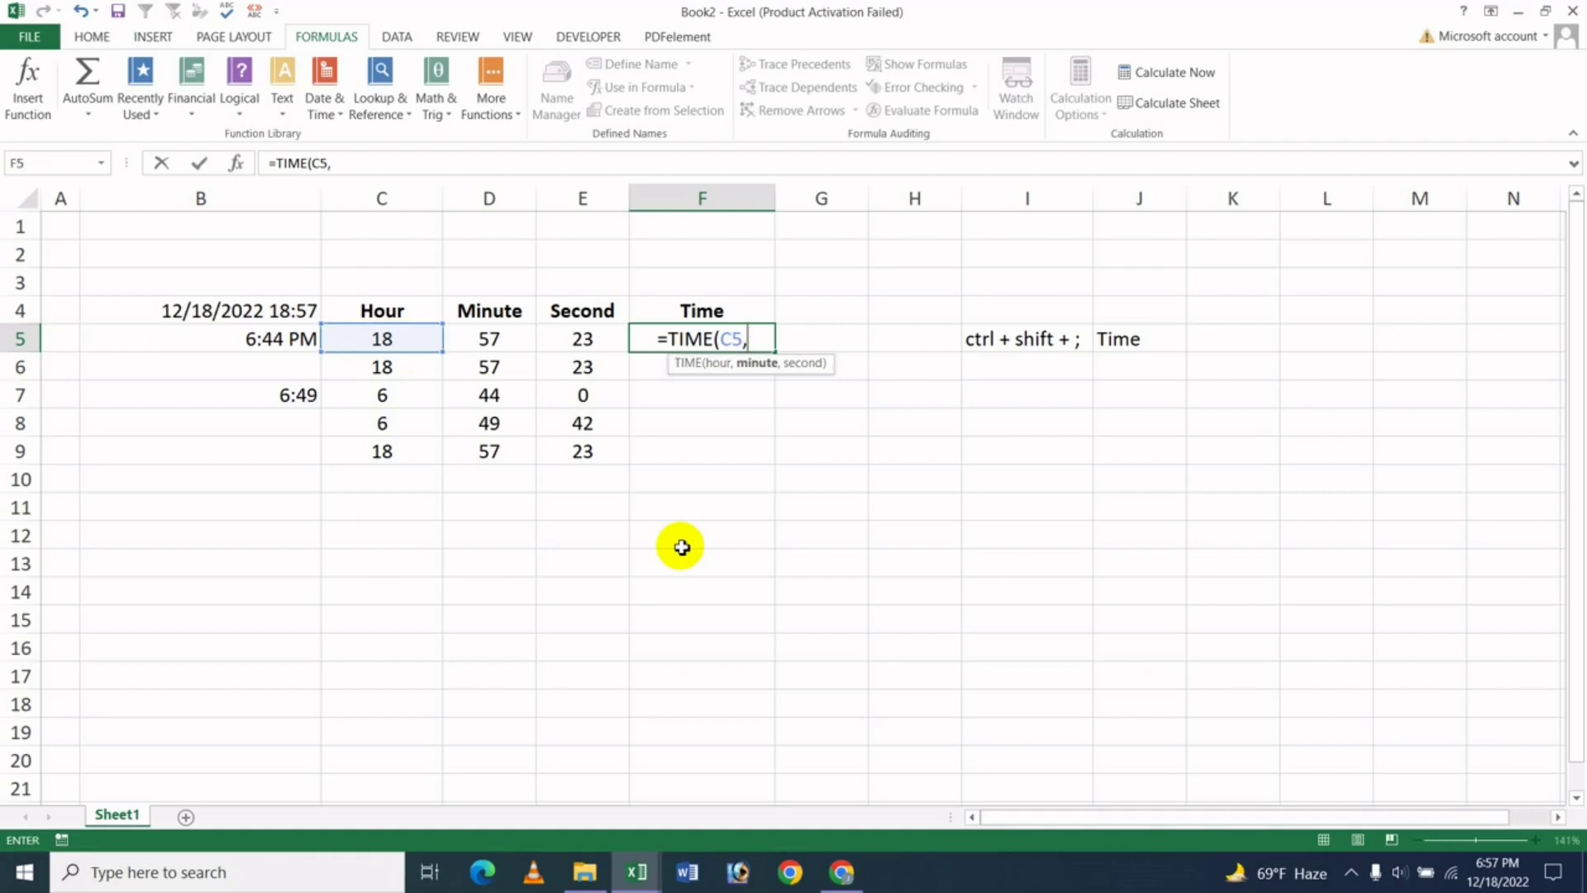
pyautogui.click(506, 339)
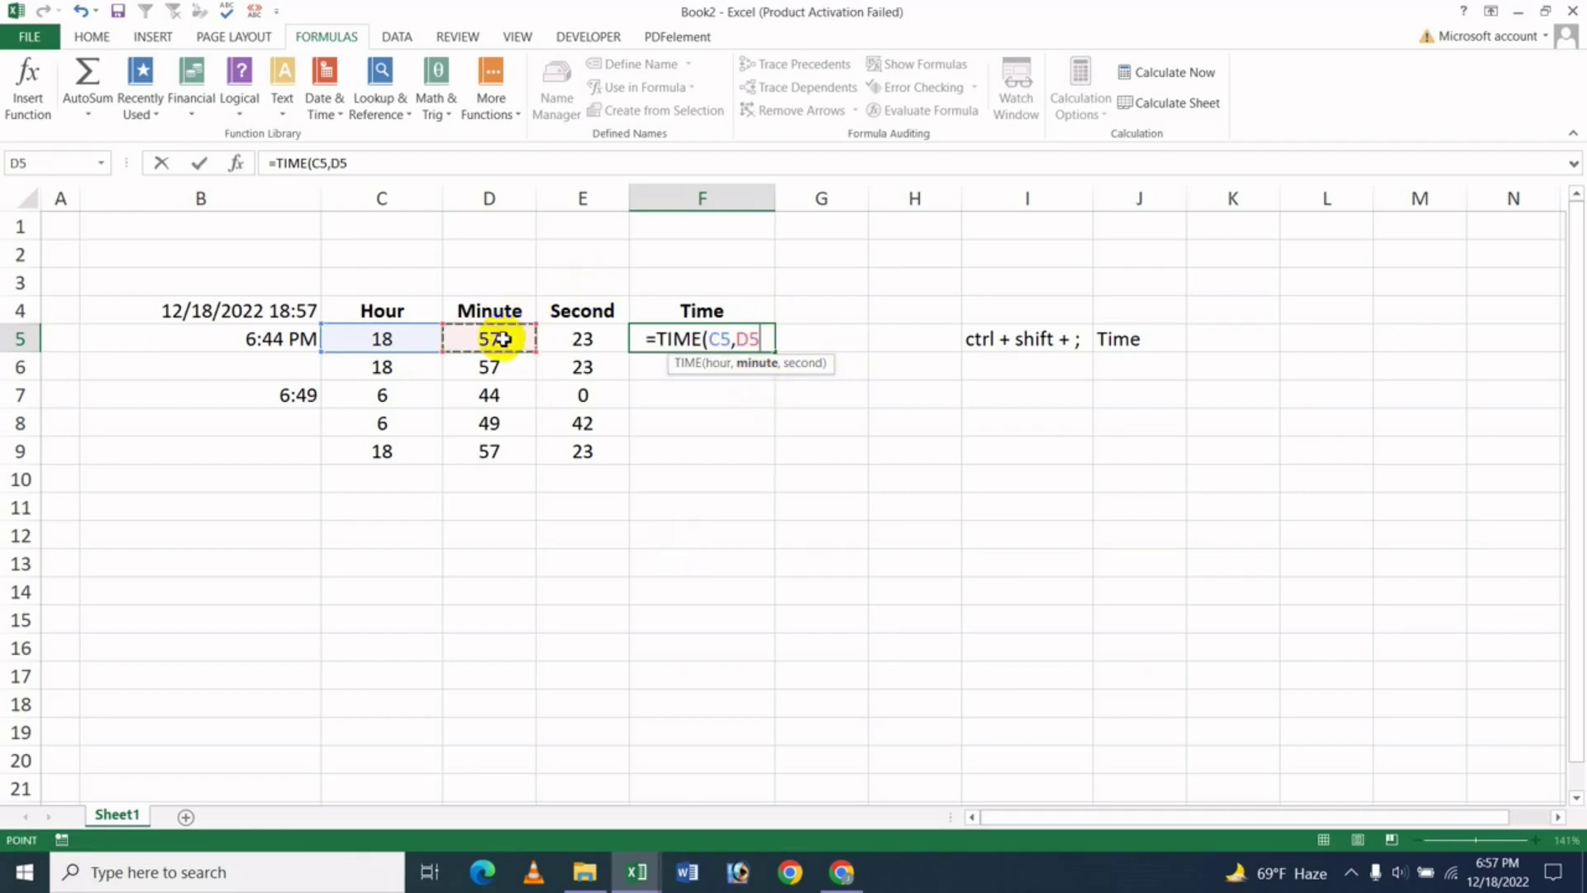
pyautogui.write(',')
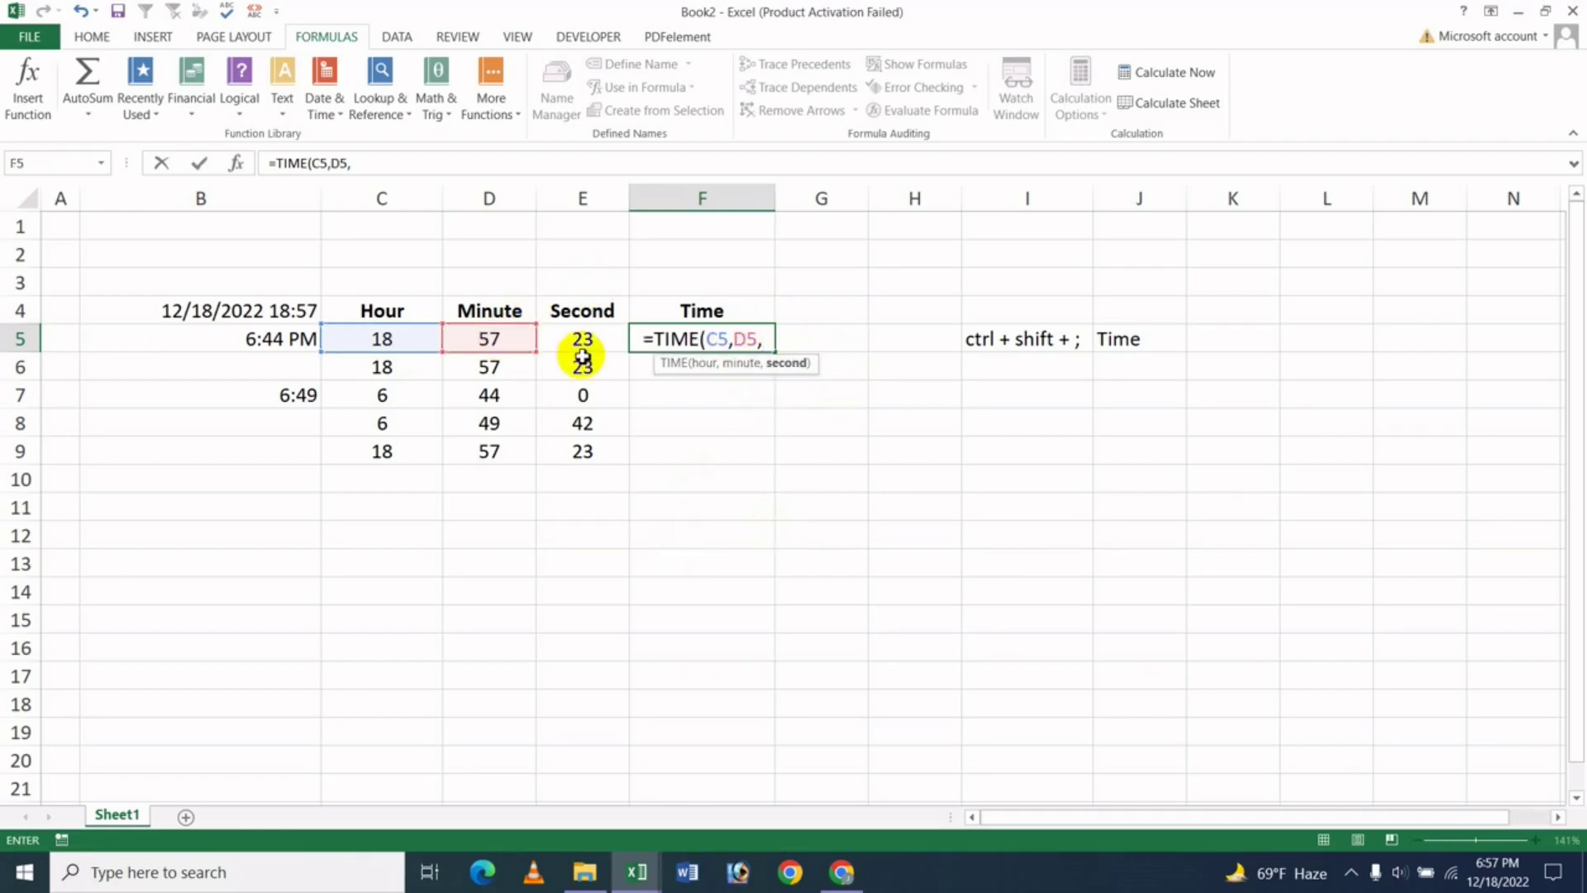
pyautogui.click(590, 344)
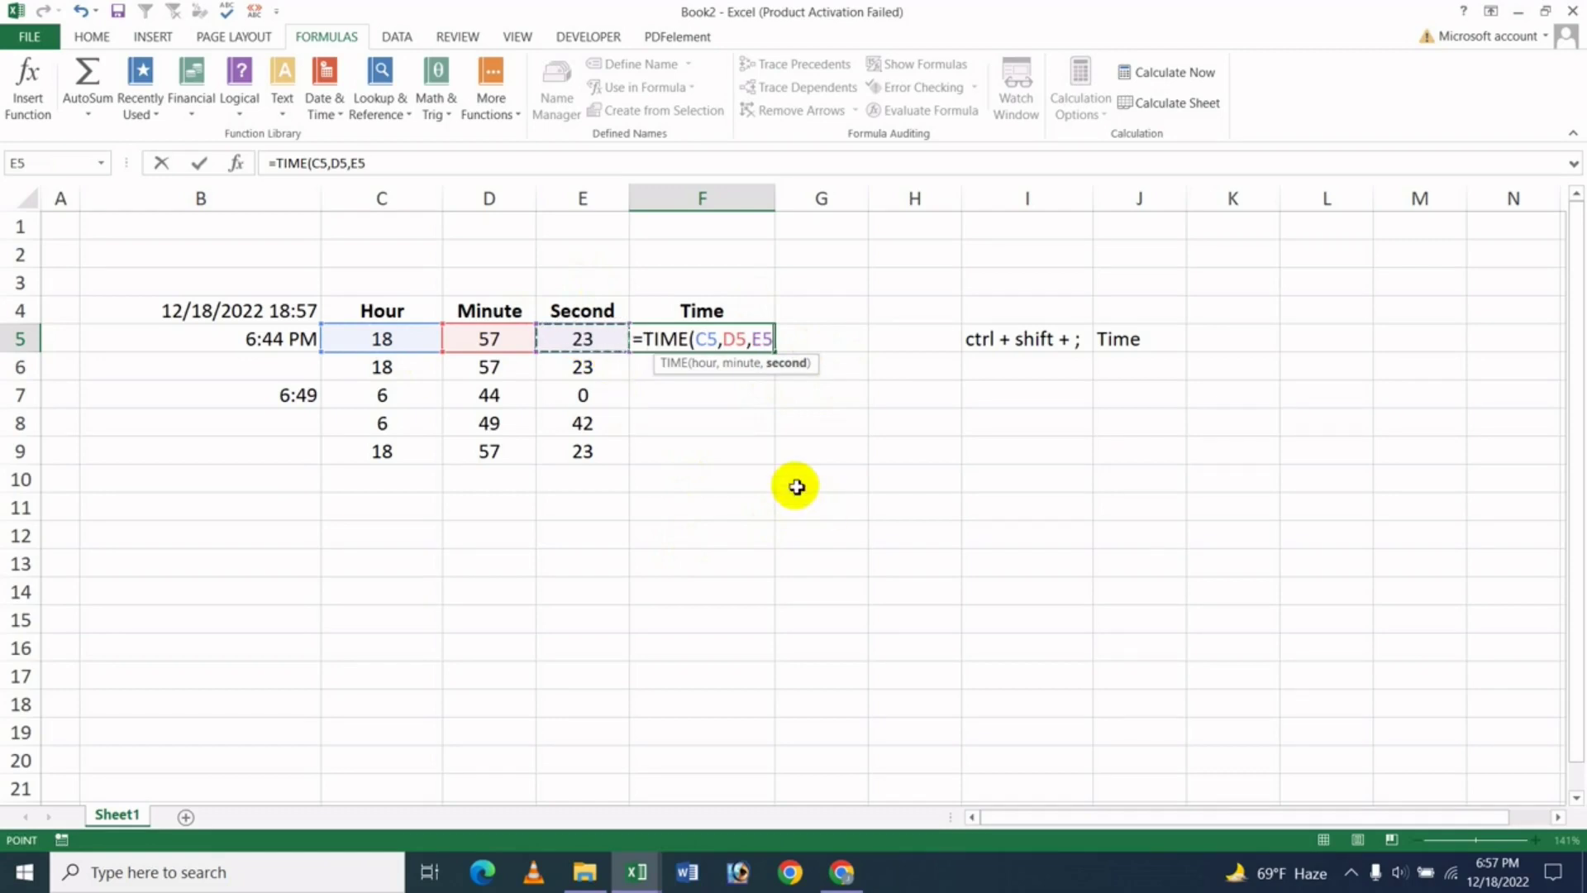
pyautogui.write(')')
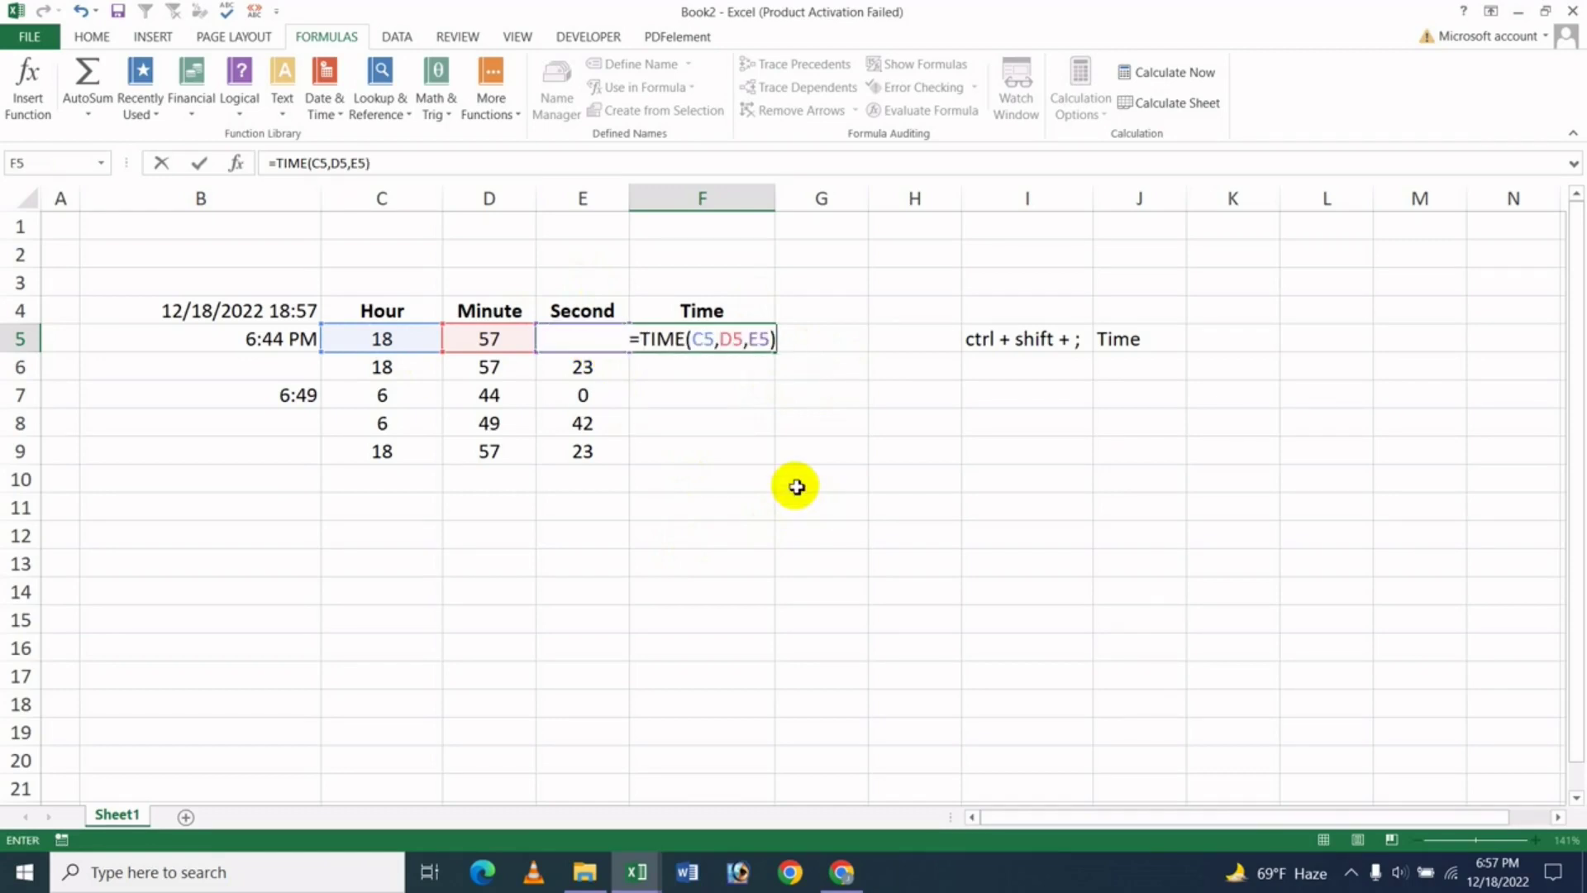
pyautogui.press('Return')
pyautogui.press('Up')
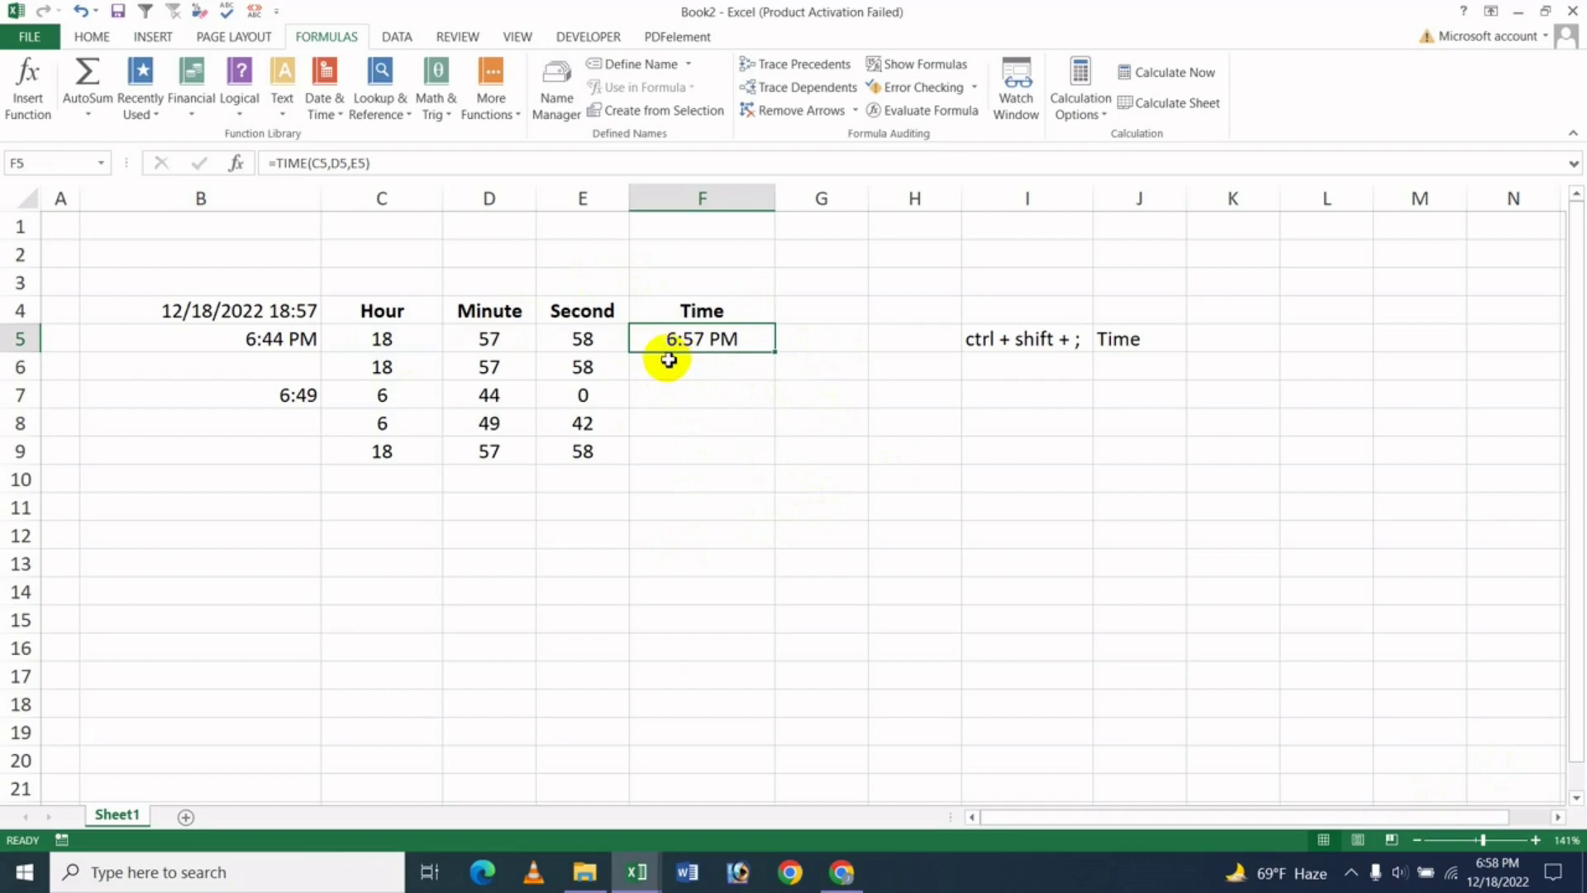
# - Insert TIME into F6 with Hour C7, Minute D7 and Second E7, showing 6:44 AM
pyautogui.click(716, 375)
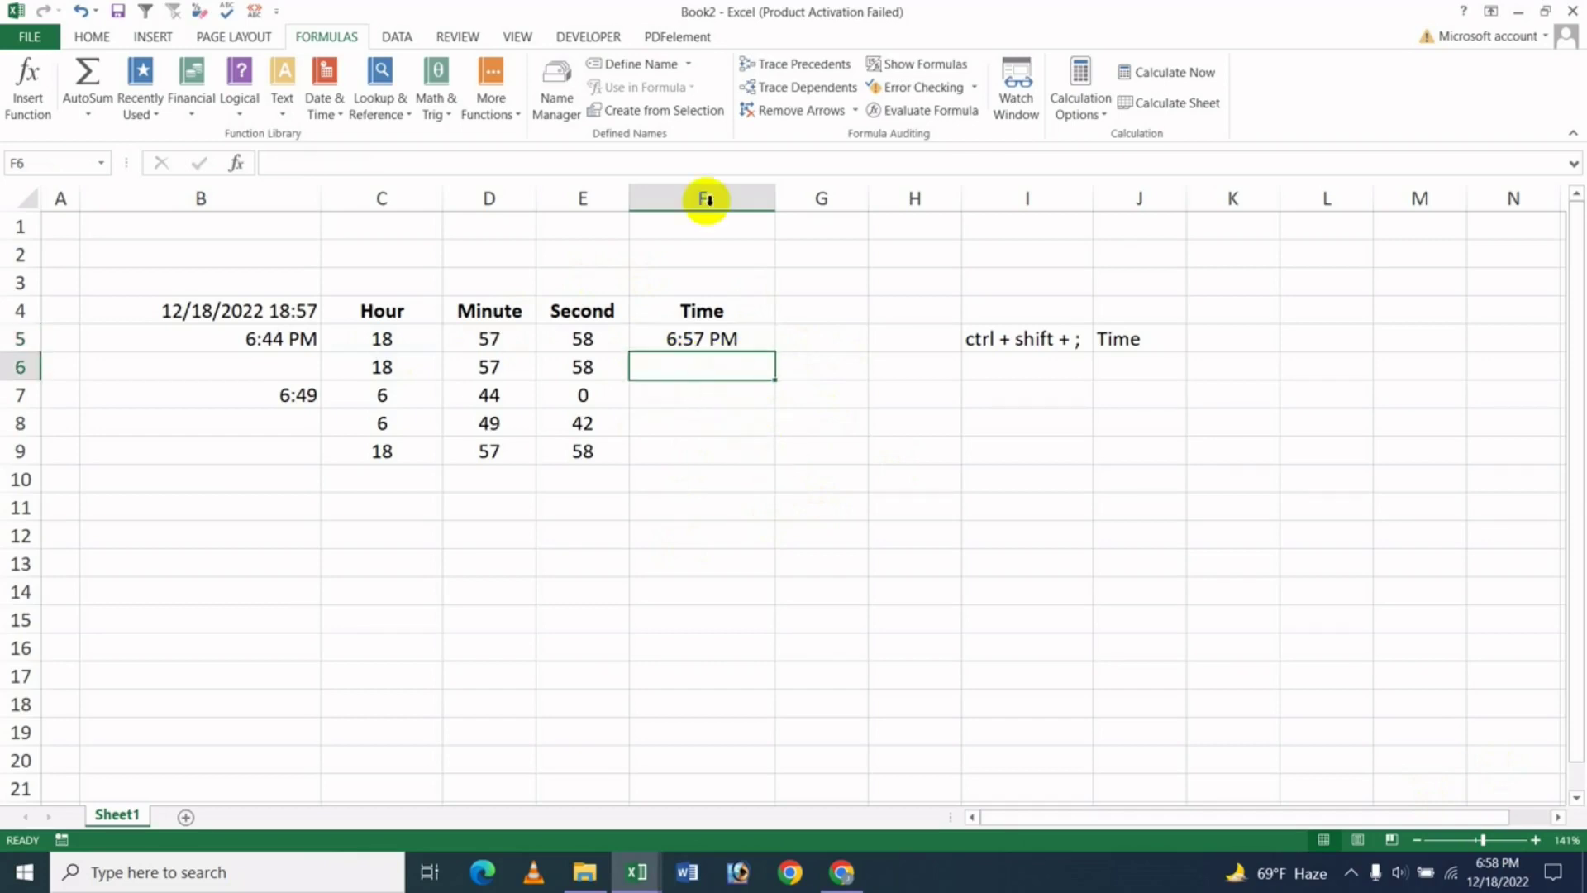
pyautogui.click(330, 117)
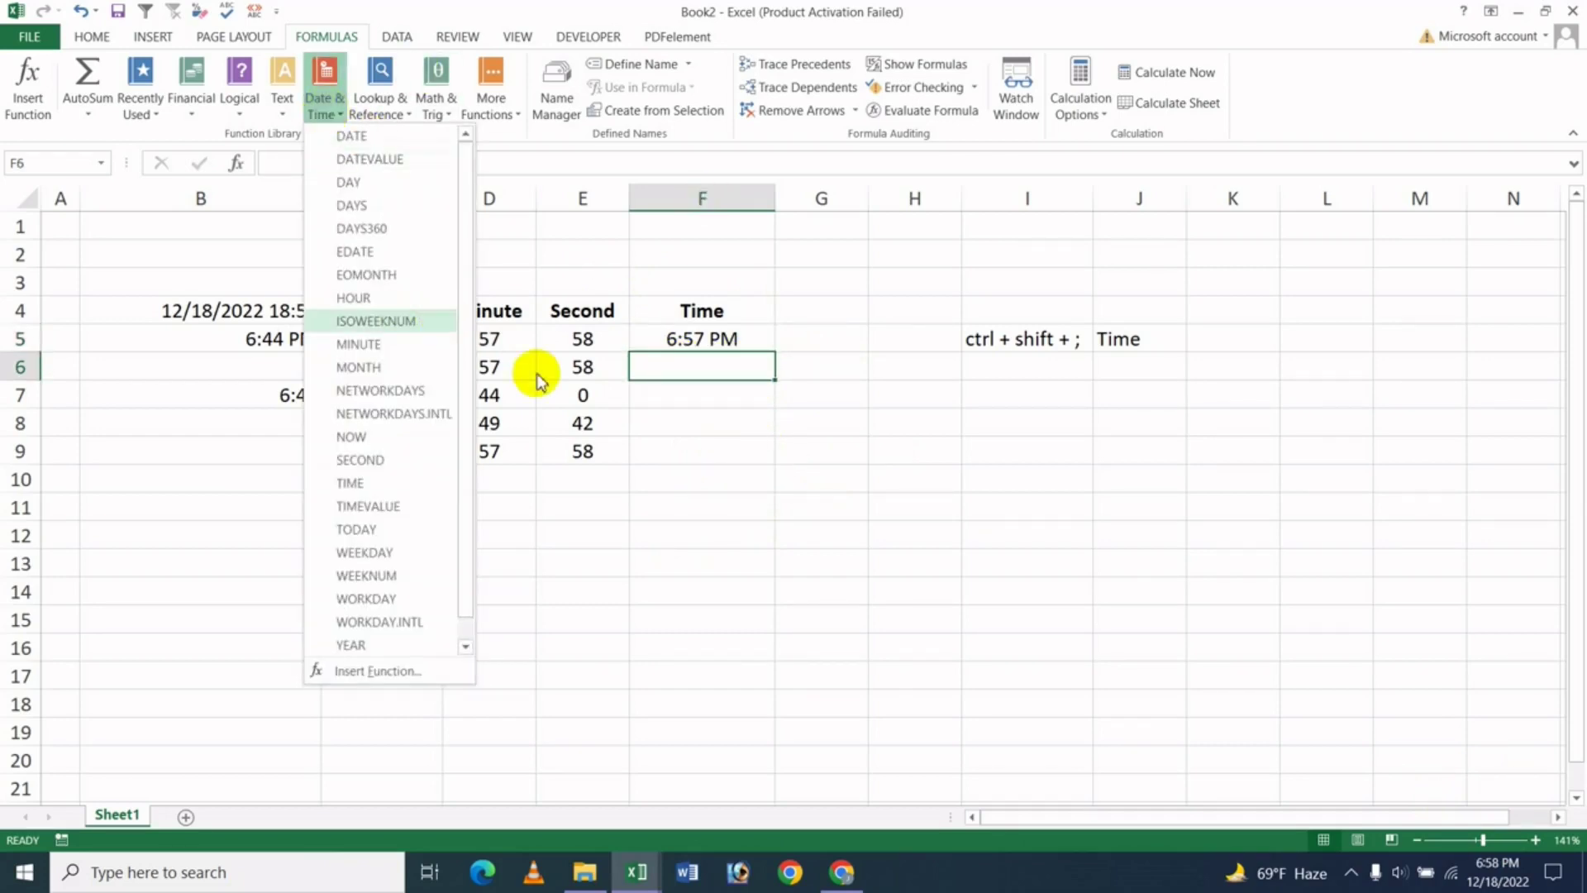
pyautogui.click(379, 486)
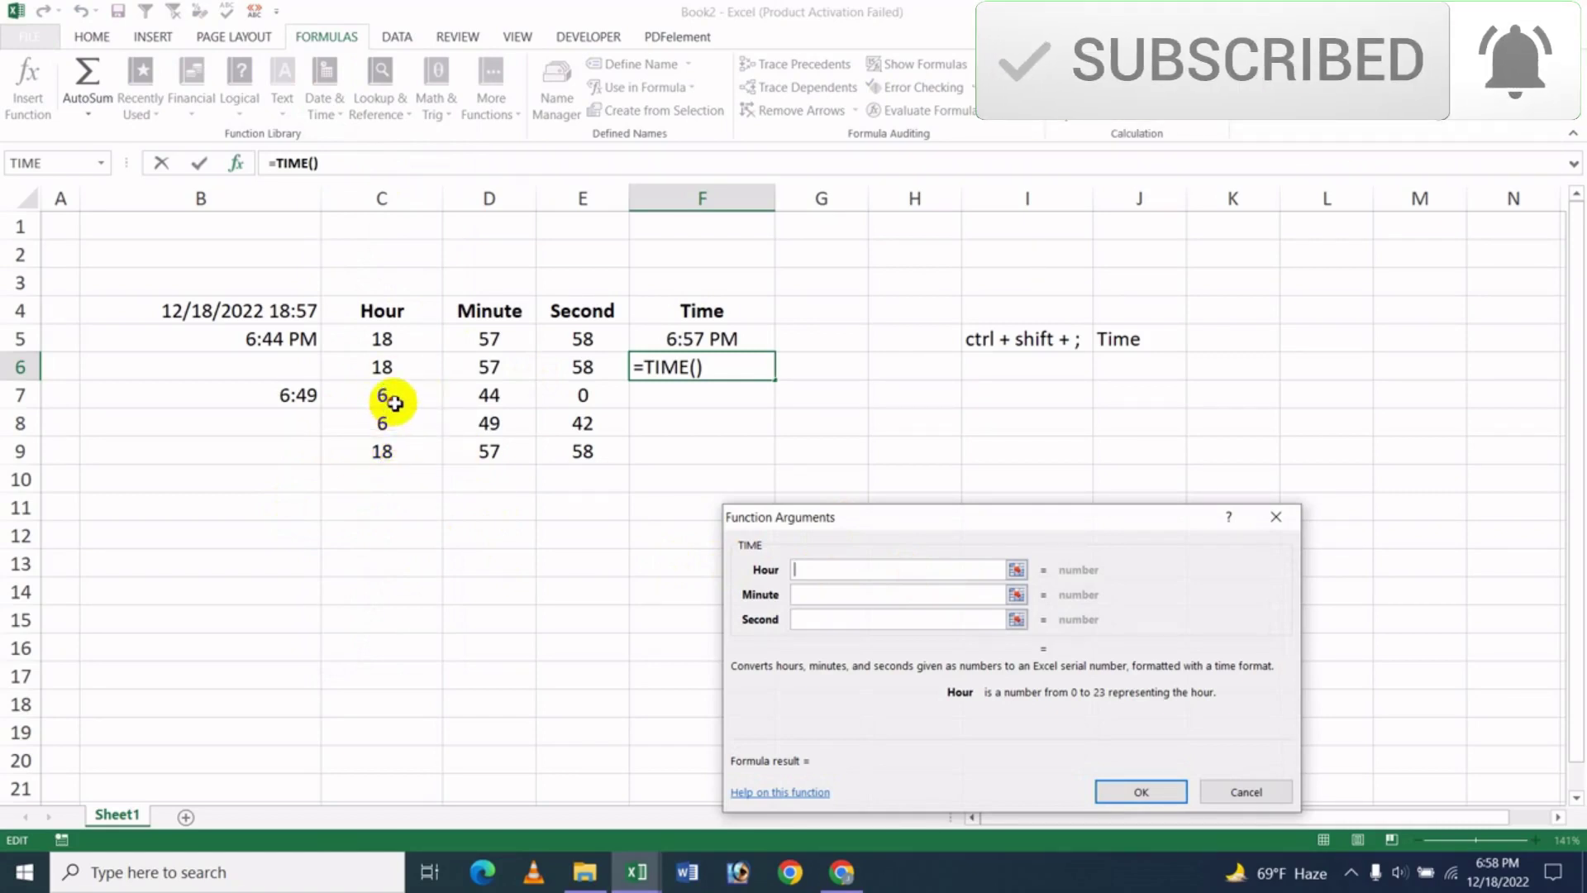
pyautogui.click(394, 403)
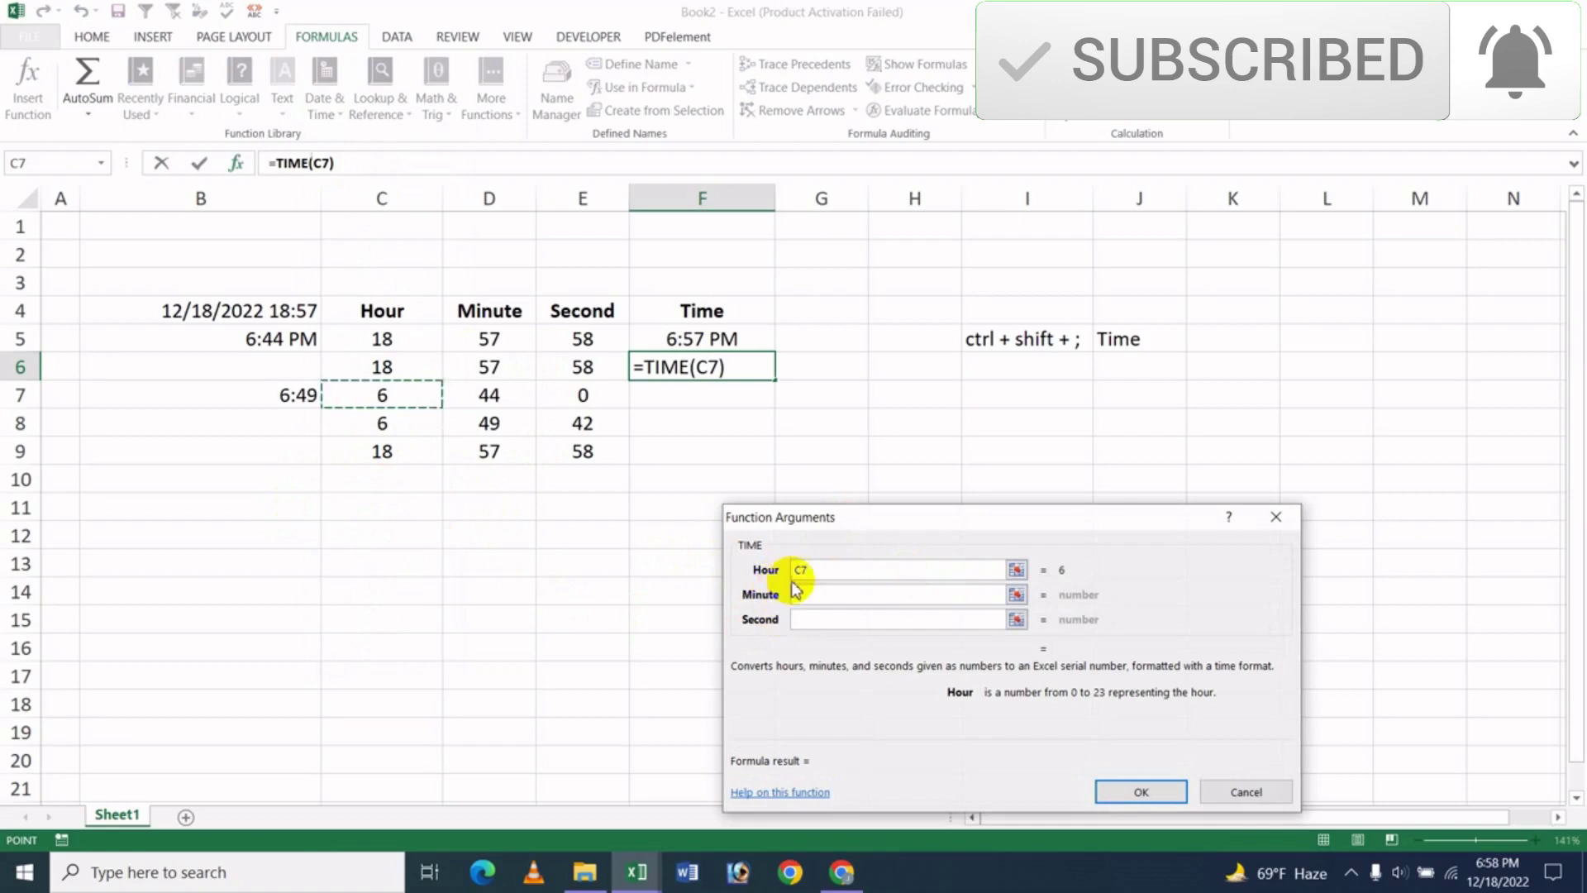
pyautogui.click(817, 595)
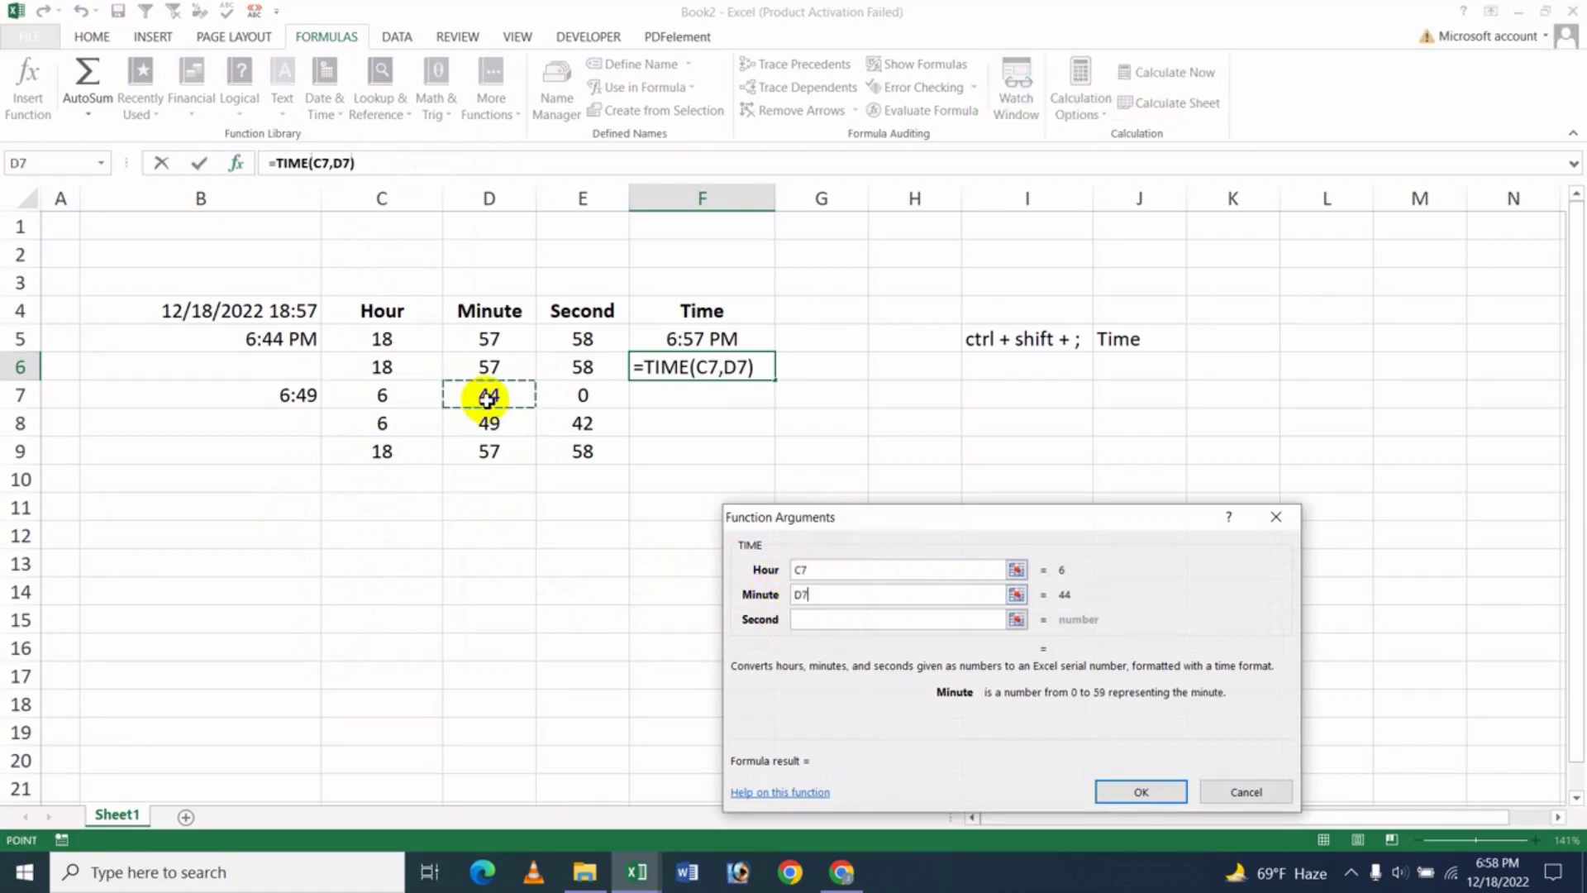
pyautogui.click(825, 619)
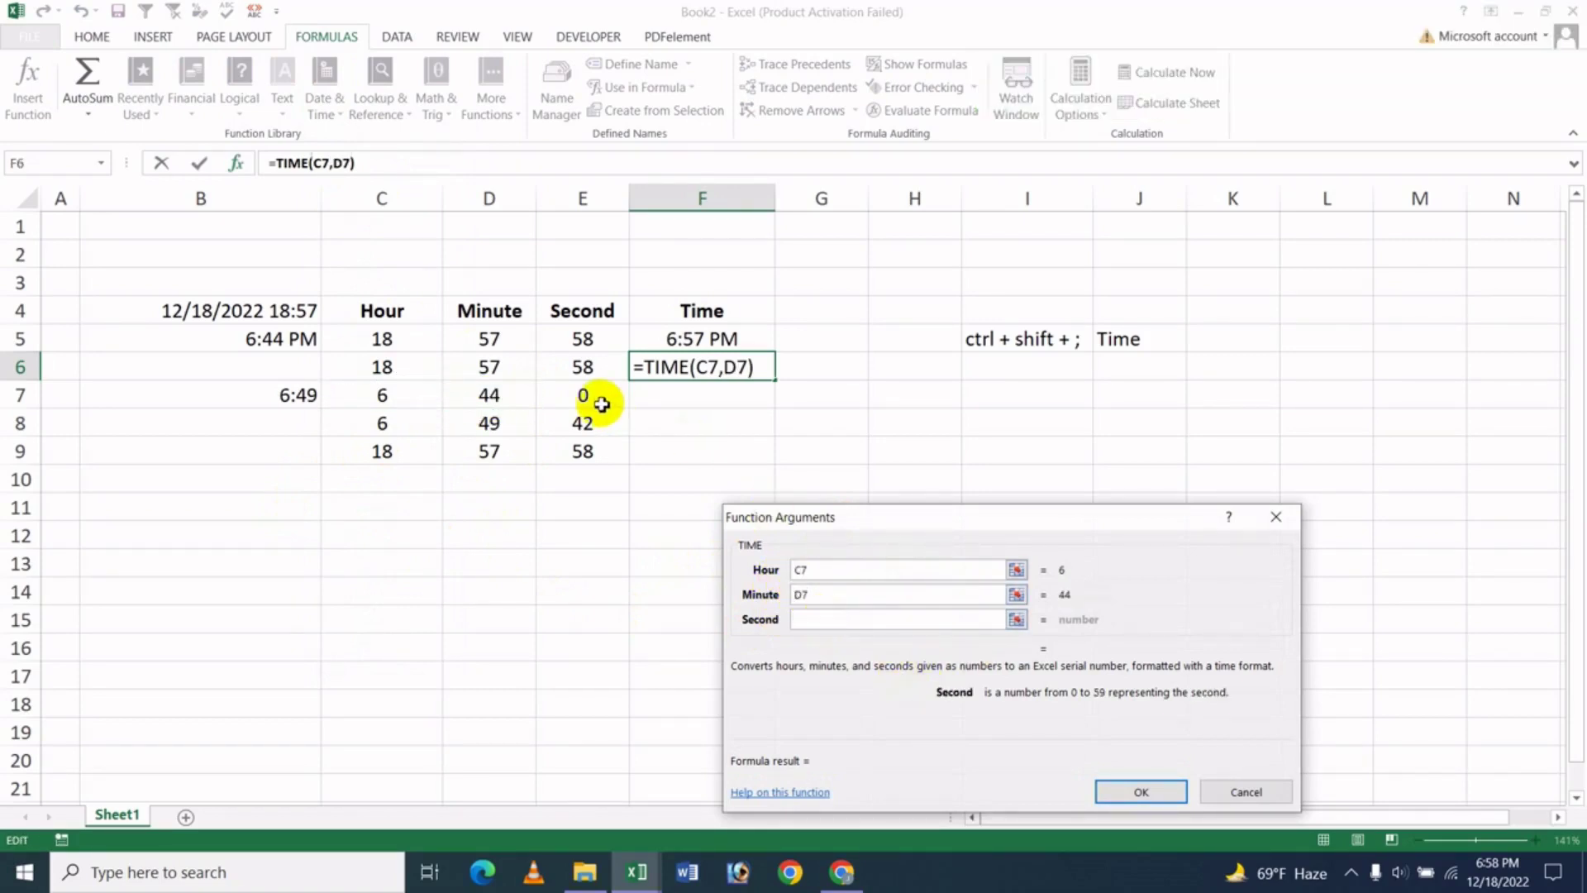
pyautogui.click(601, 404)
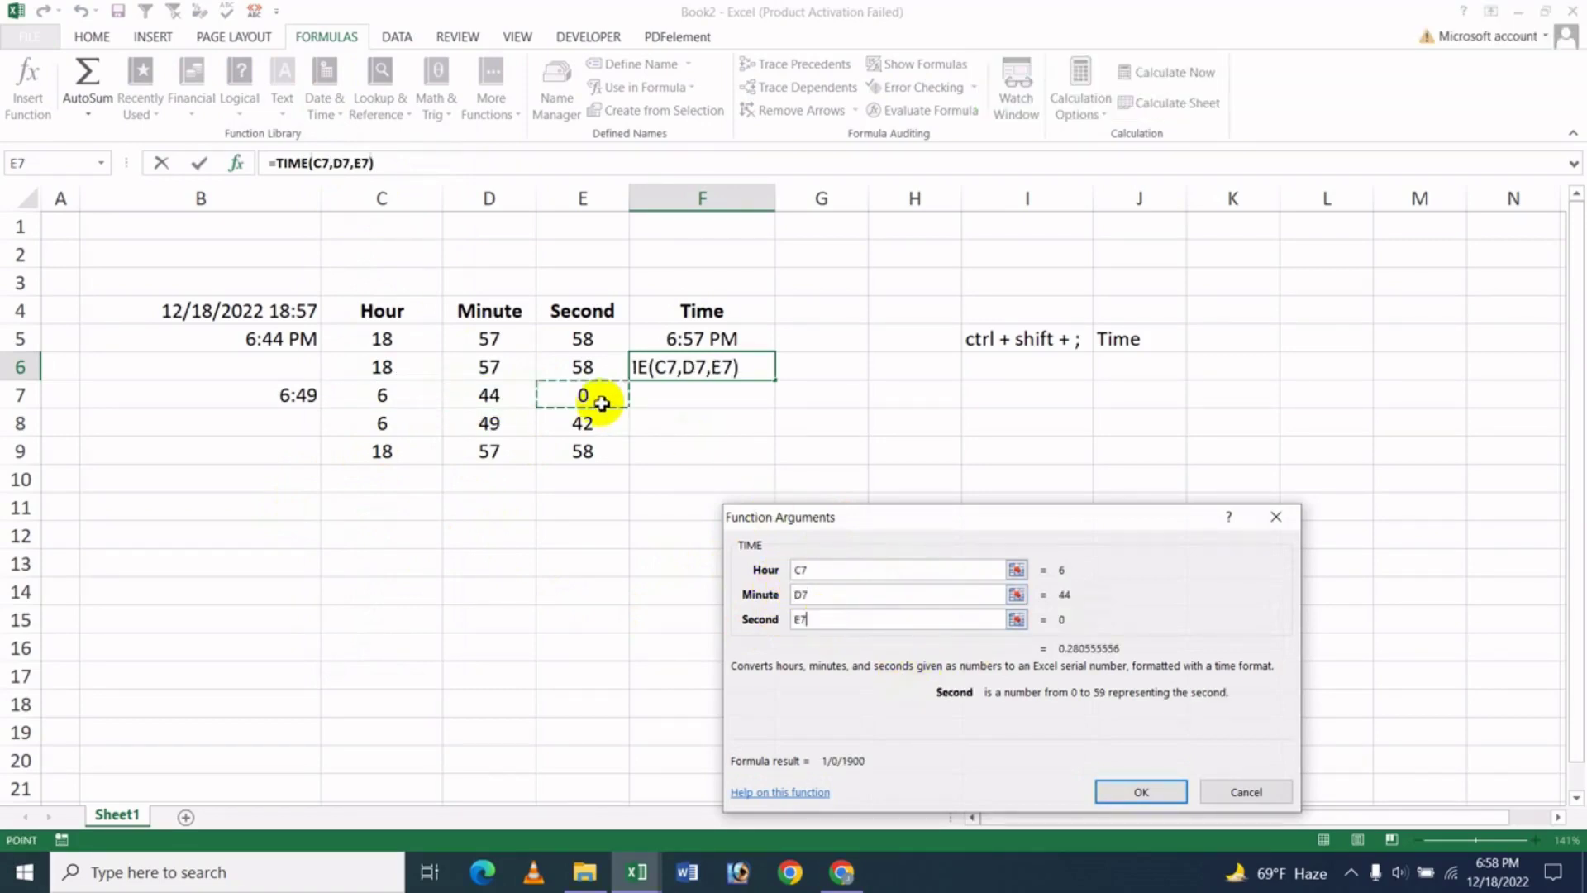
pyautogui.click(1141, 791)
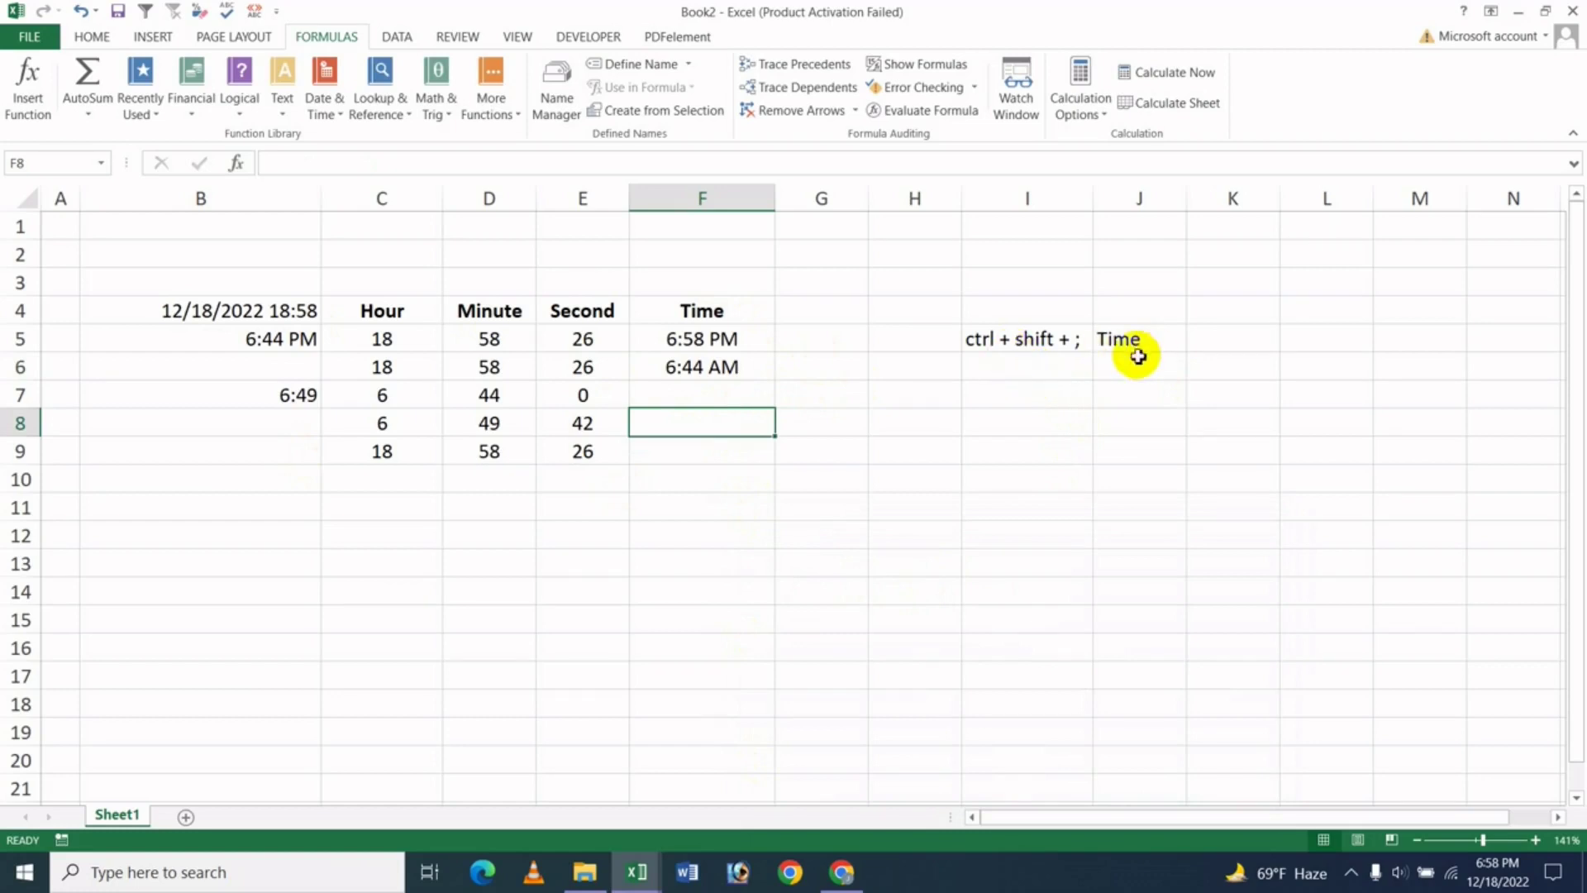
# - Stamp the fixed current time, 6:58 PM, into F7 using Ctrl+Shift+;
pyautogui.click(721, 401)
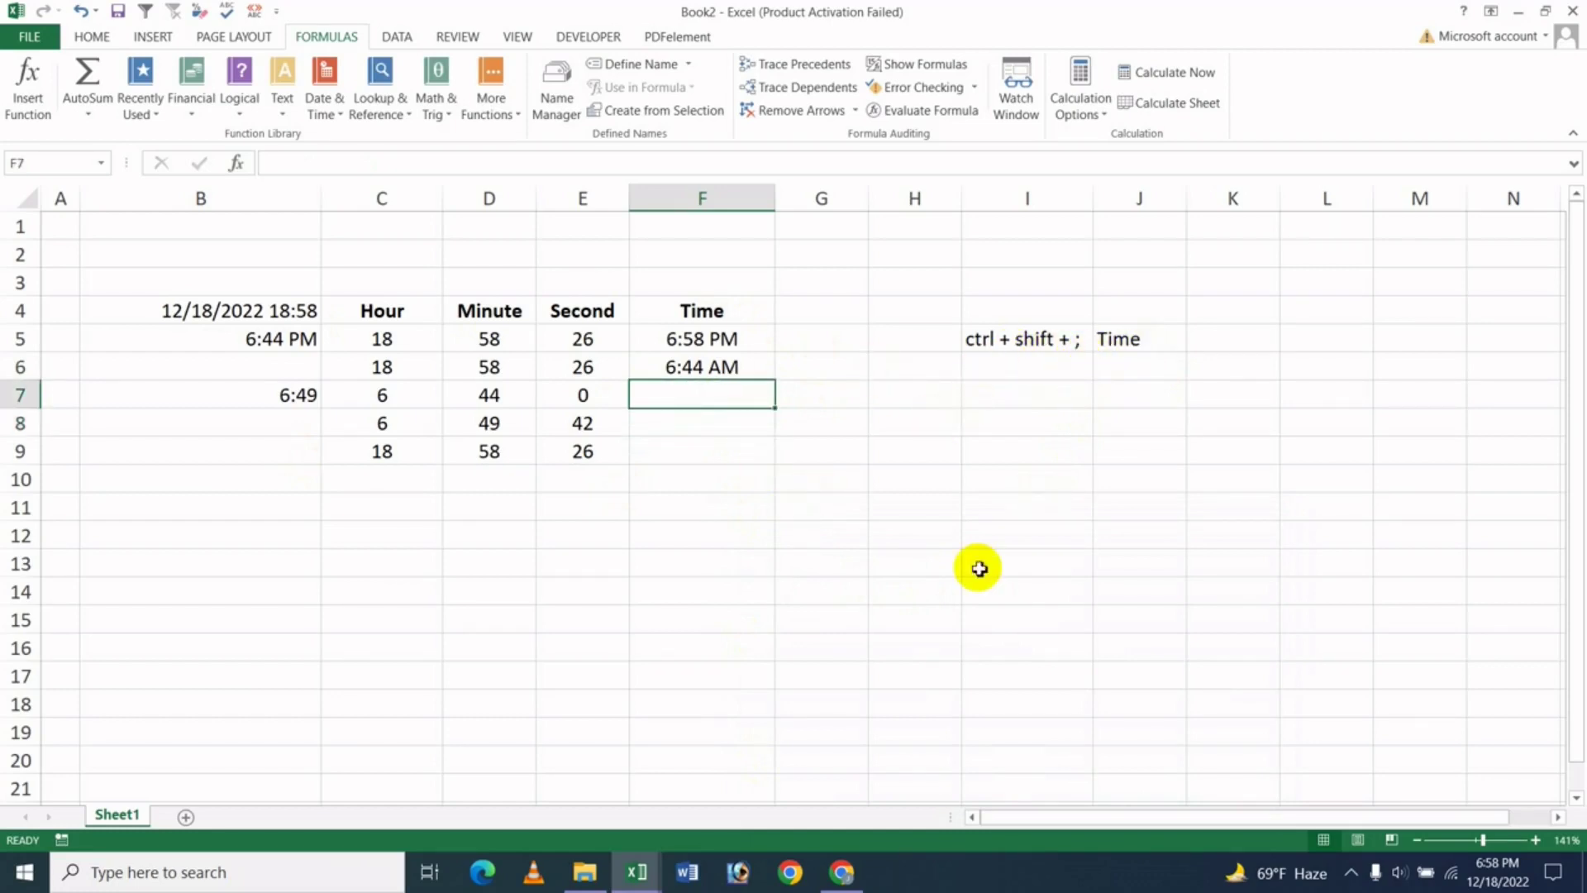
pyautogui.hotkey('ctrl', 'shift', ';')
pyautogui.press('Return')
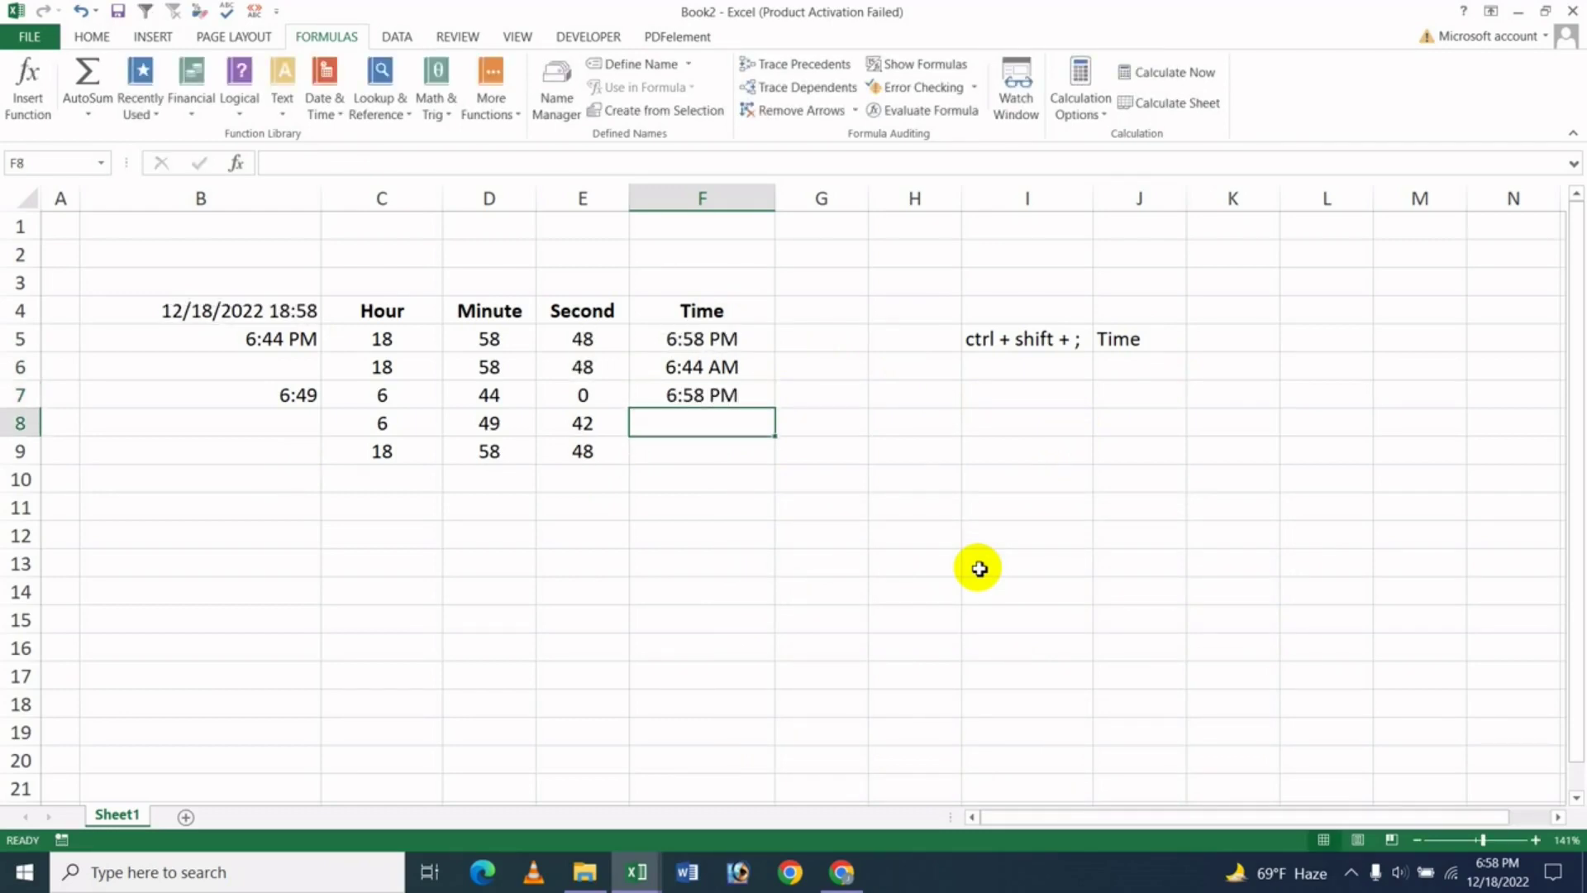
pyautogui.press('Up')
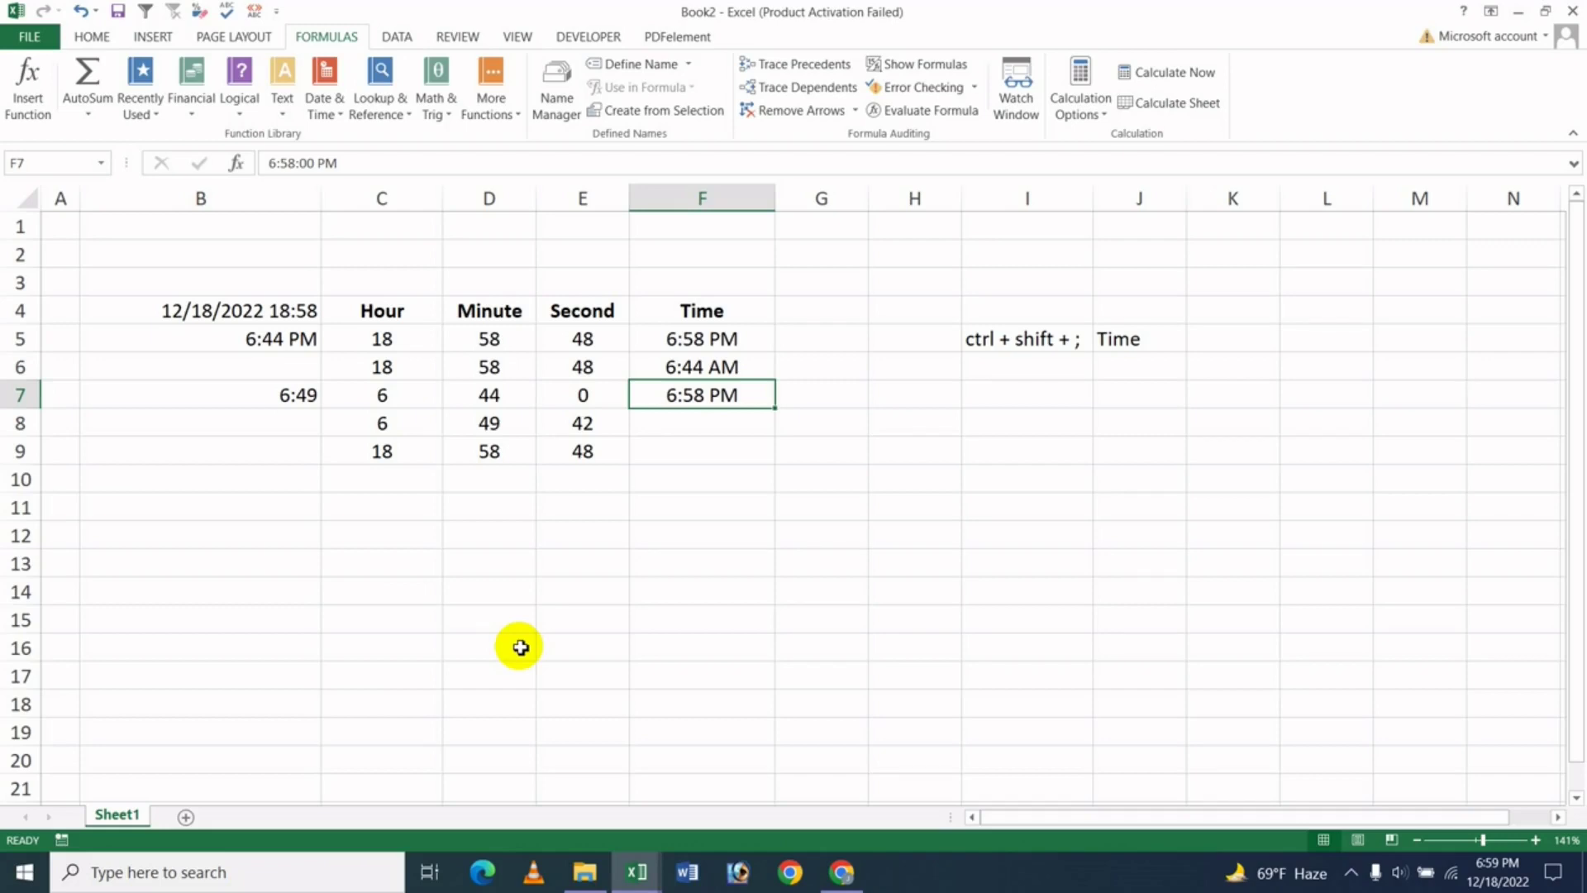
# - Switch to Chrome to show the JK Update Technology channel's Videos page
pyautogui.click(842, 872)
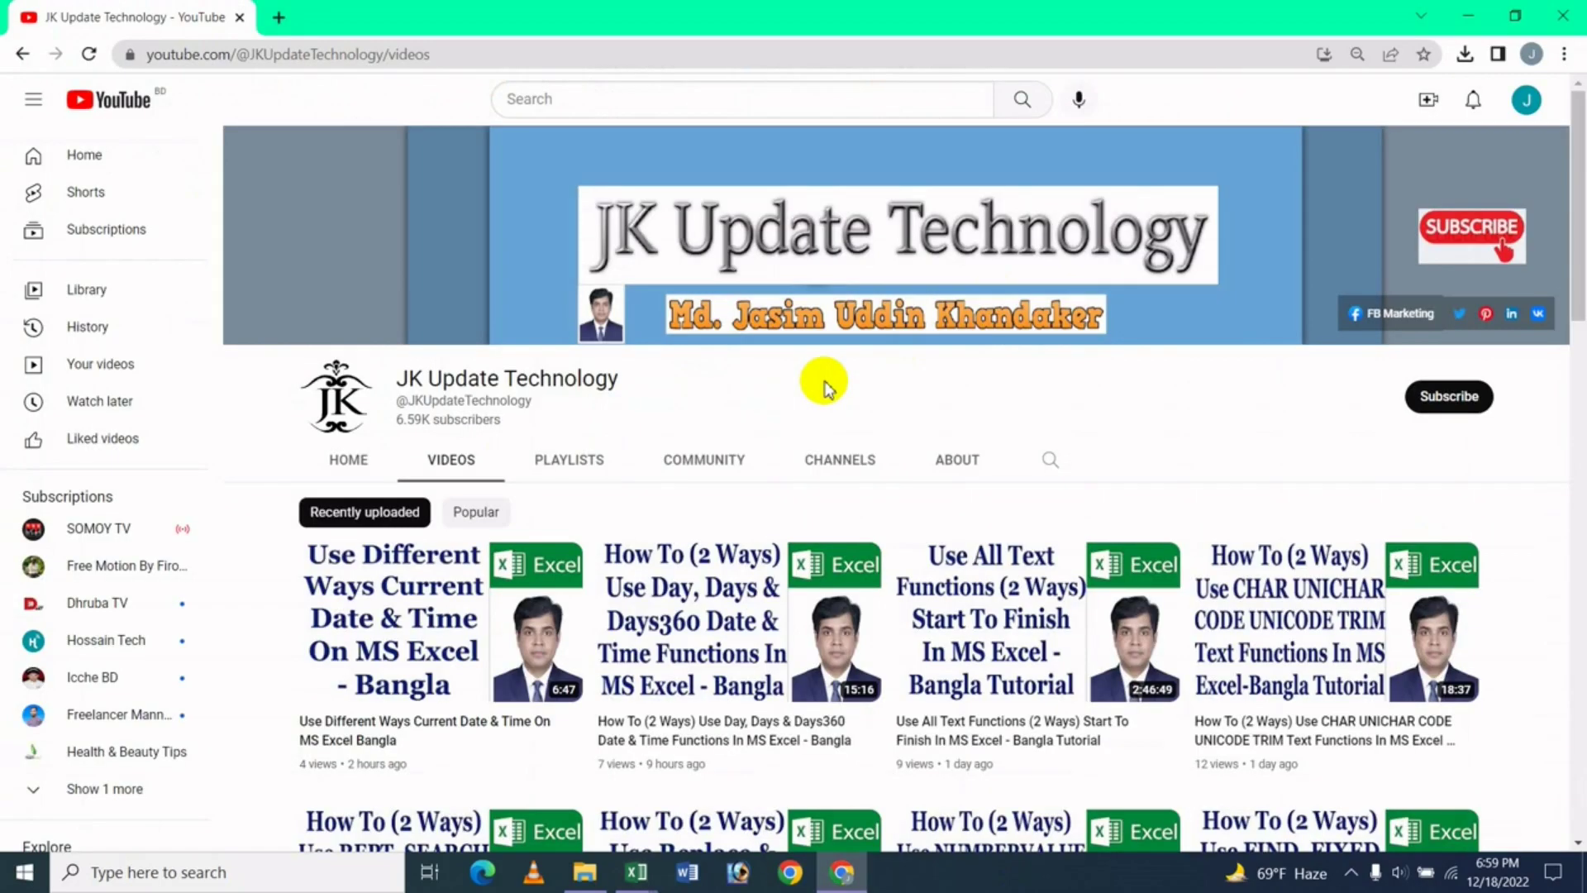